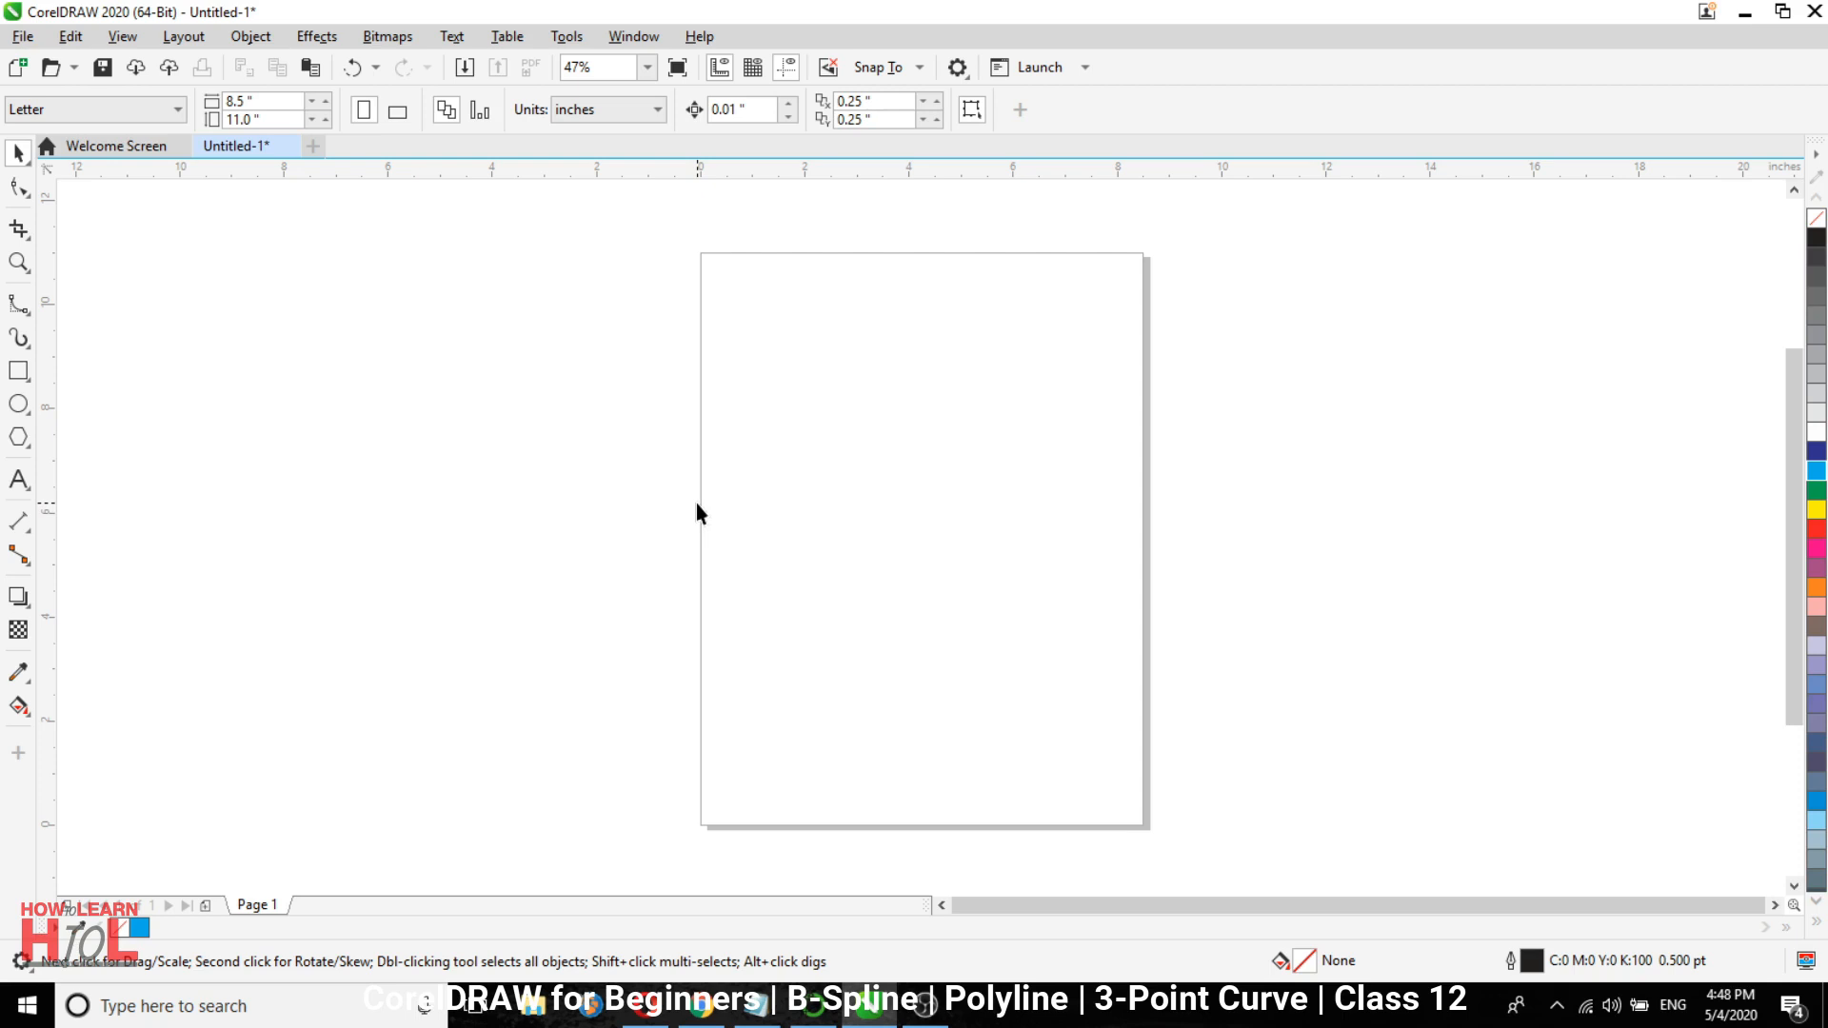
Draw a closed, winding B-Spline shape about 22.8 by 10.4 inches across the page, ending on its starting point.
left_click(19, 341)
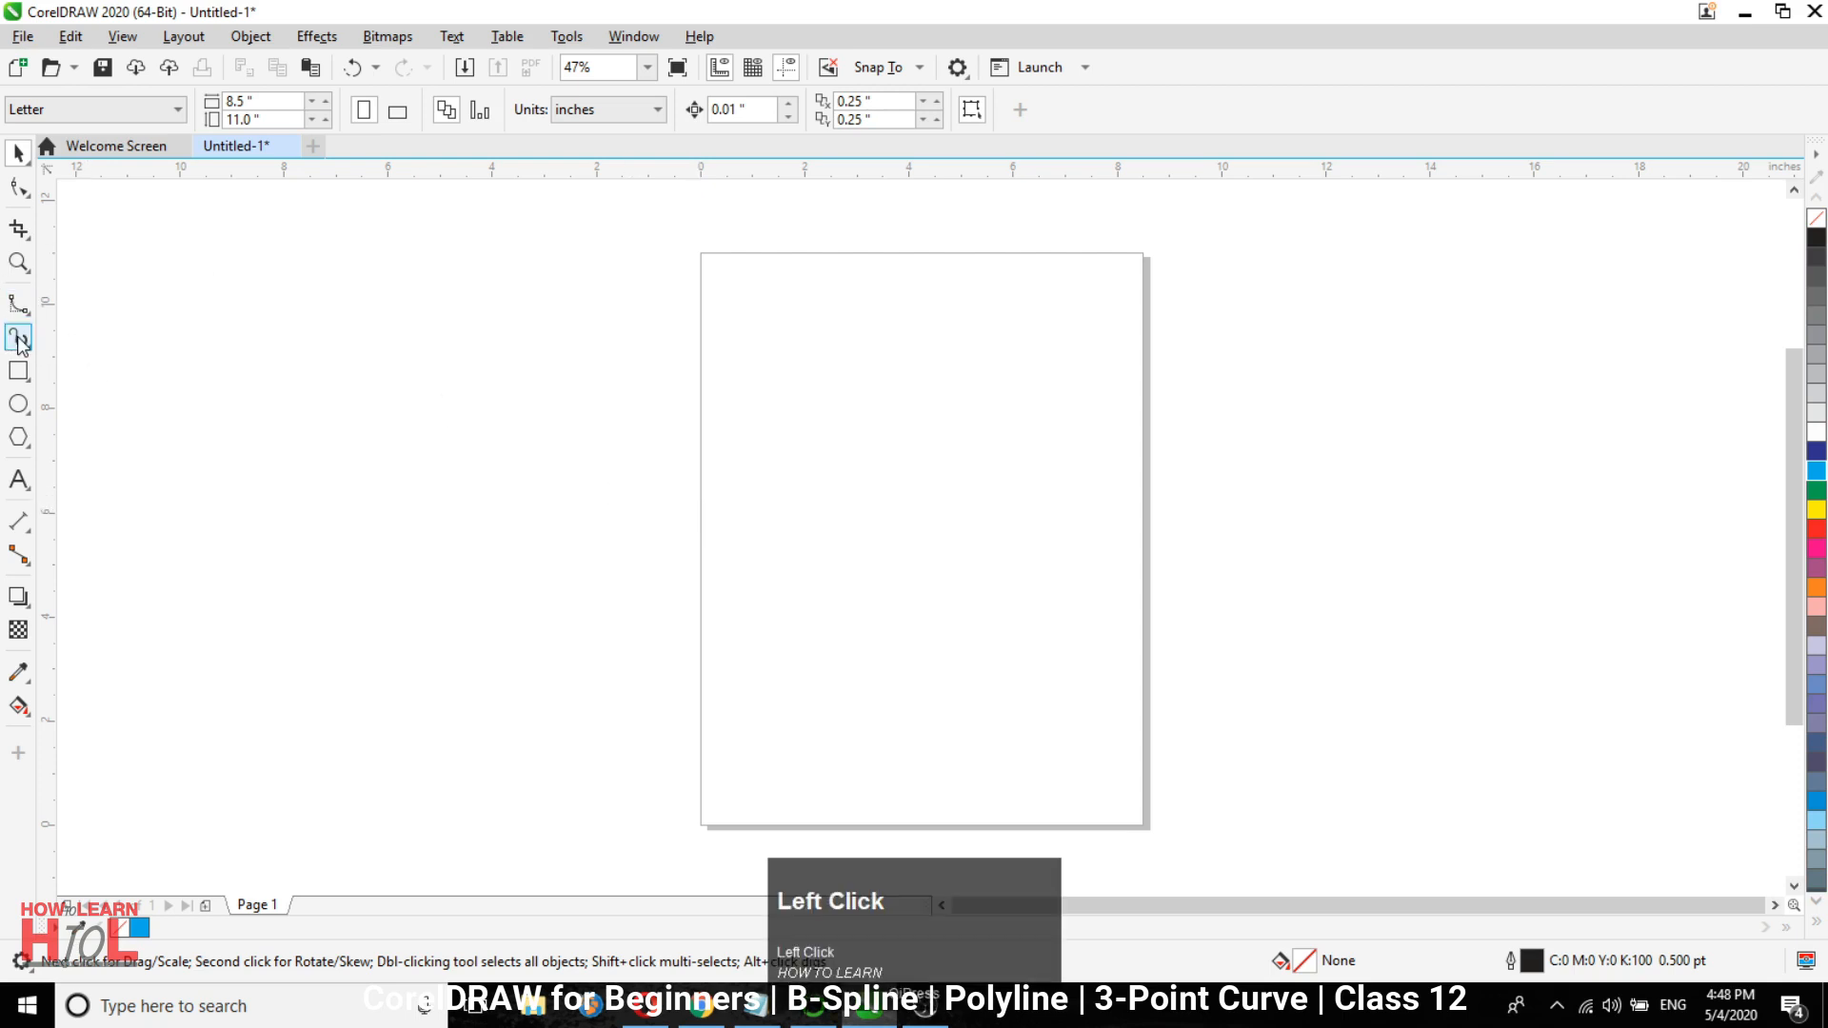
left_click(17, 303)
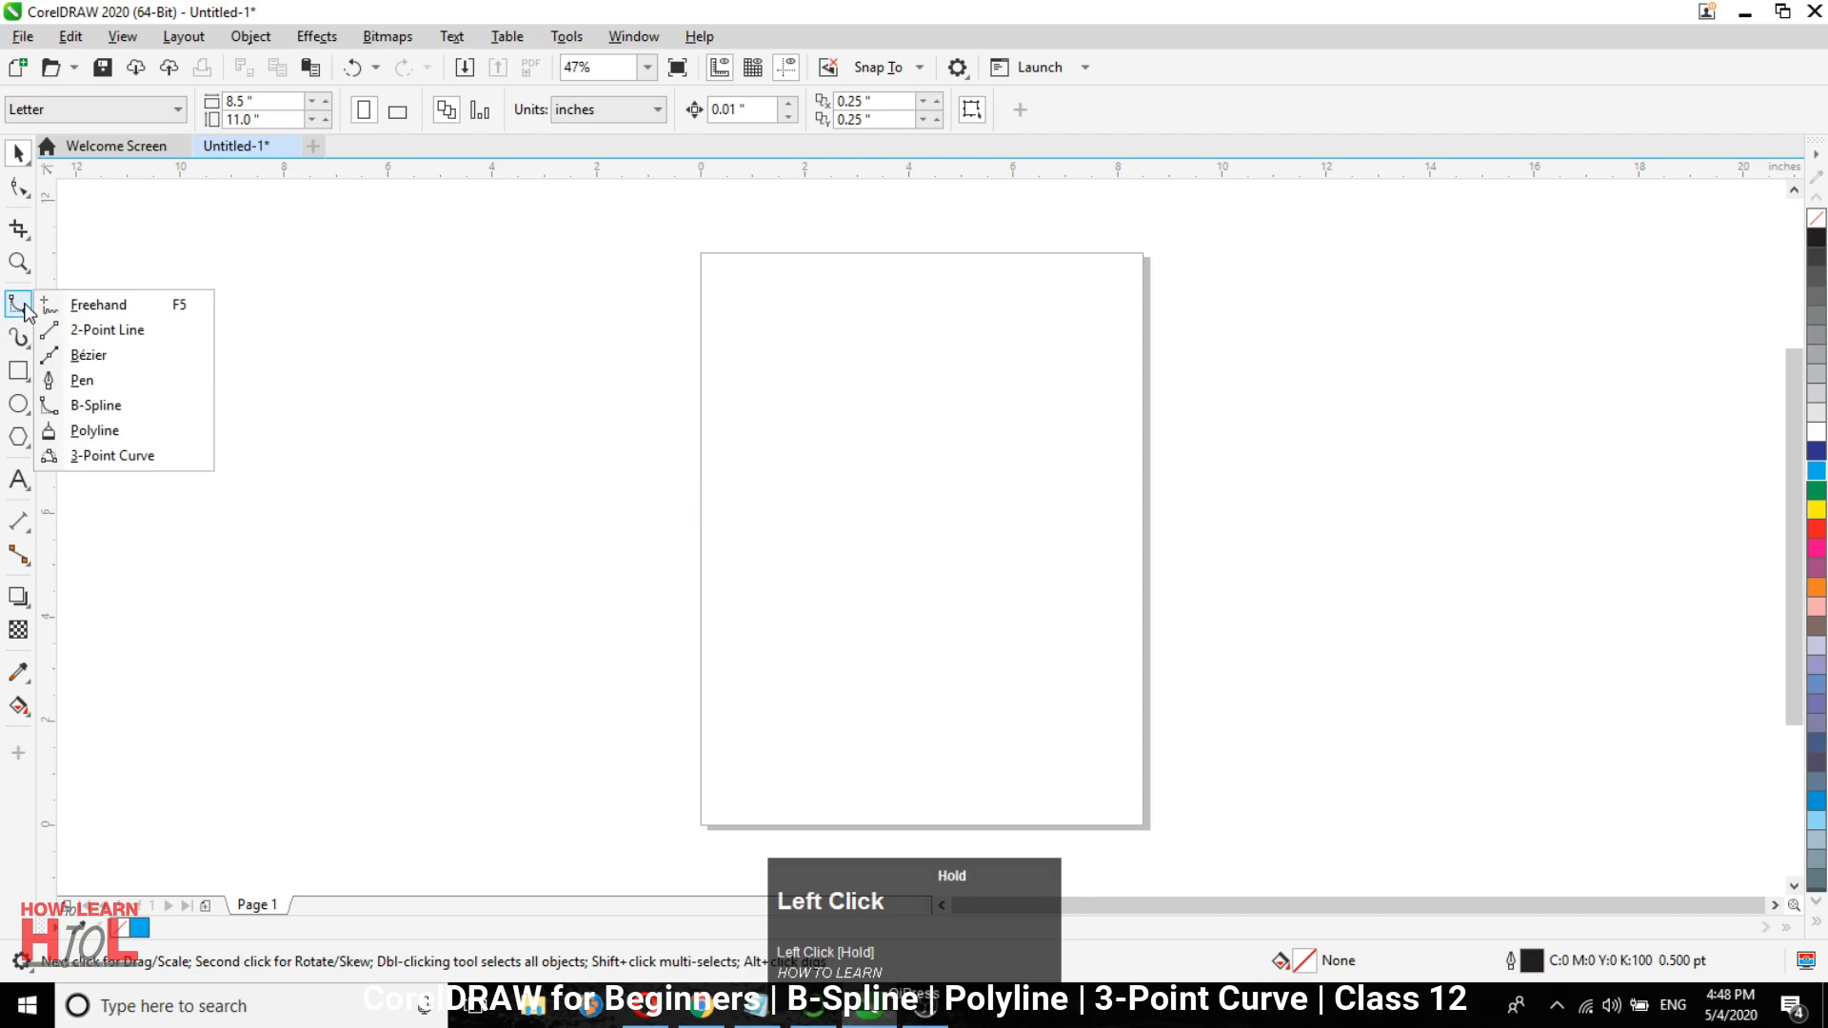
left_click(95, 405)
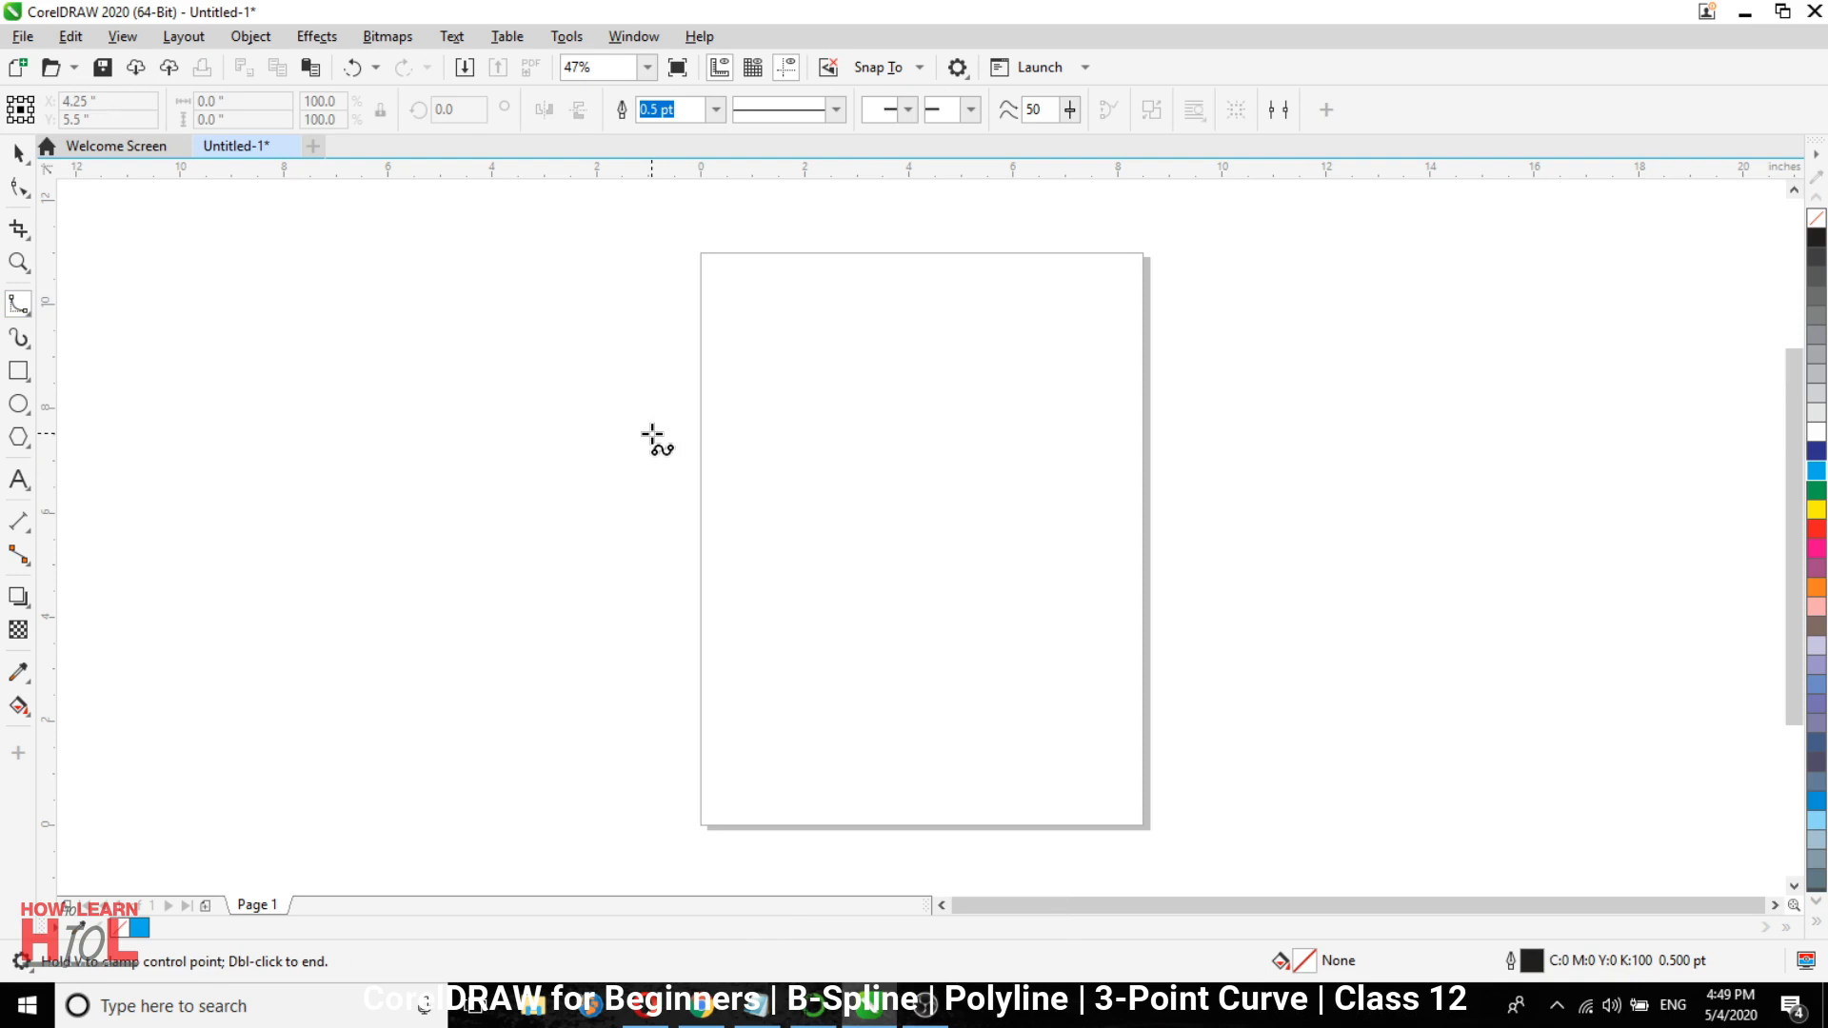
left_click(500, 464)
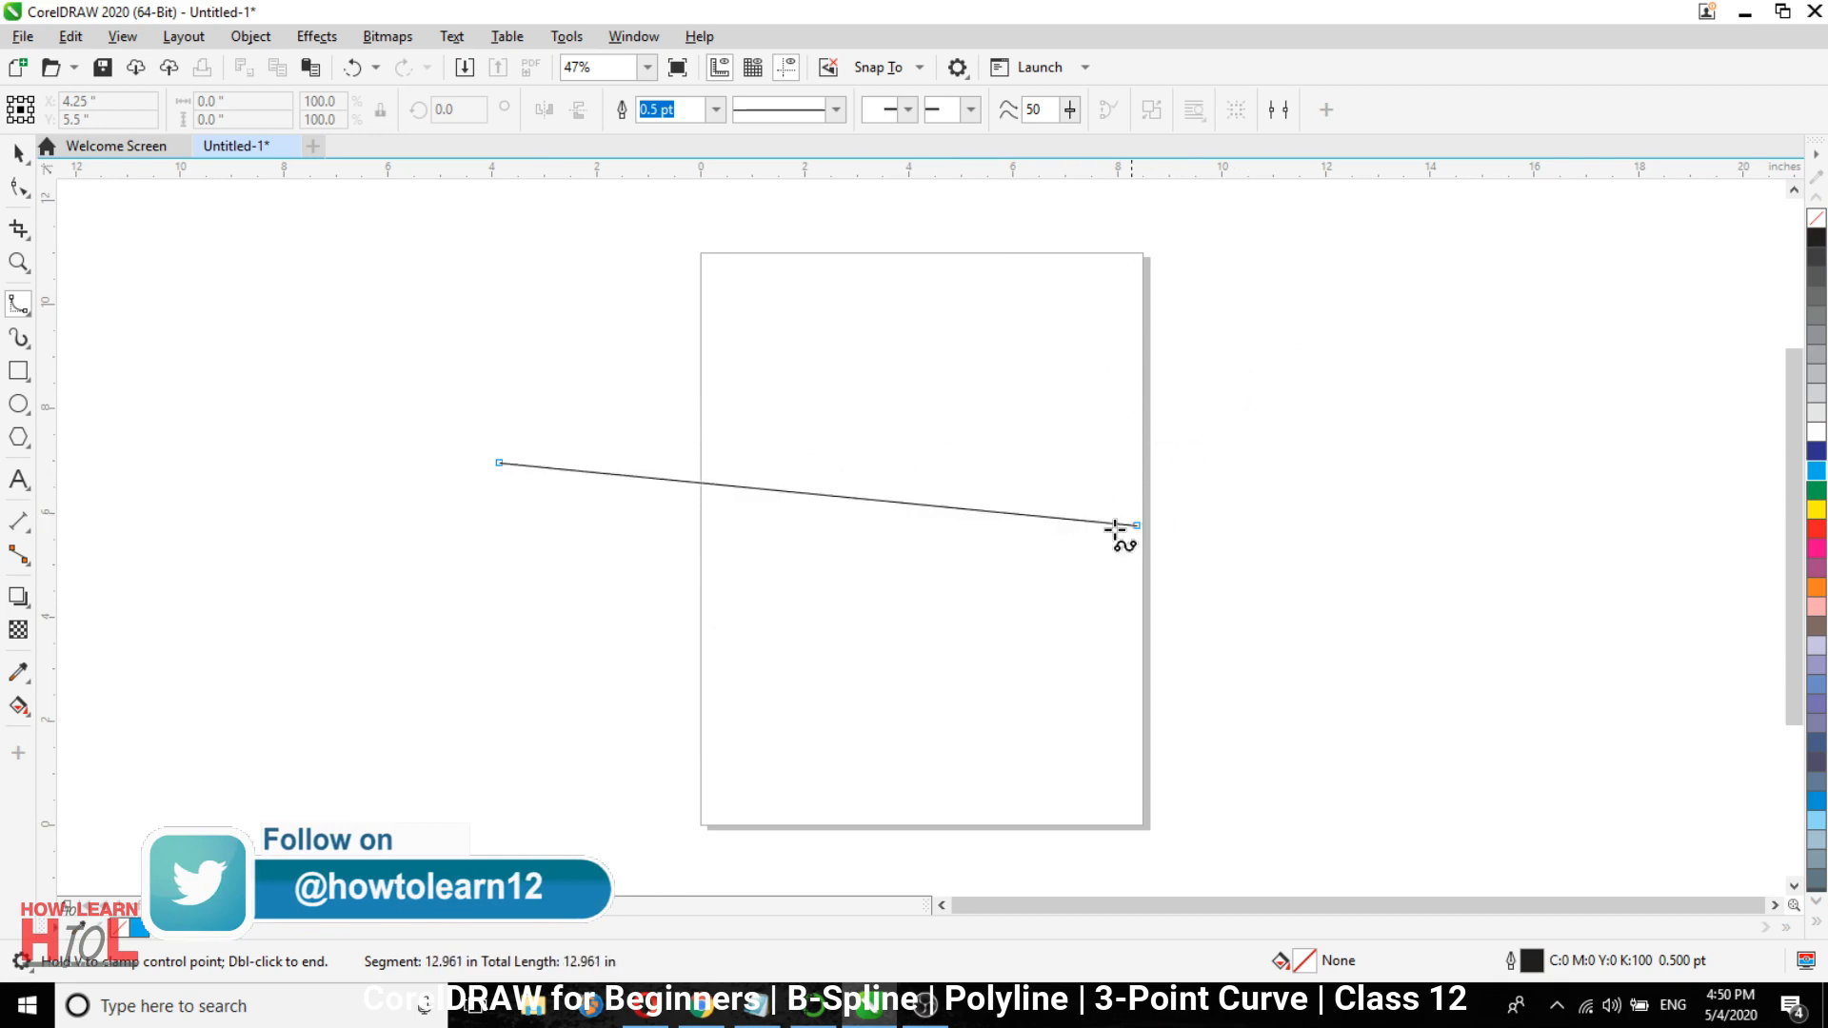
left_click(1364, 446)
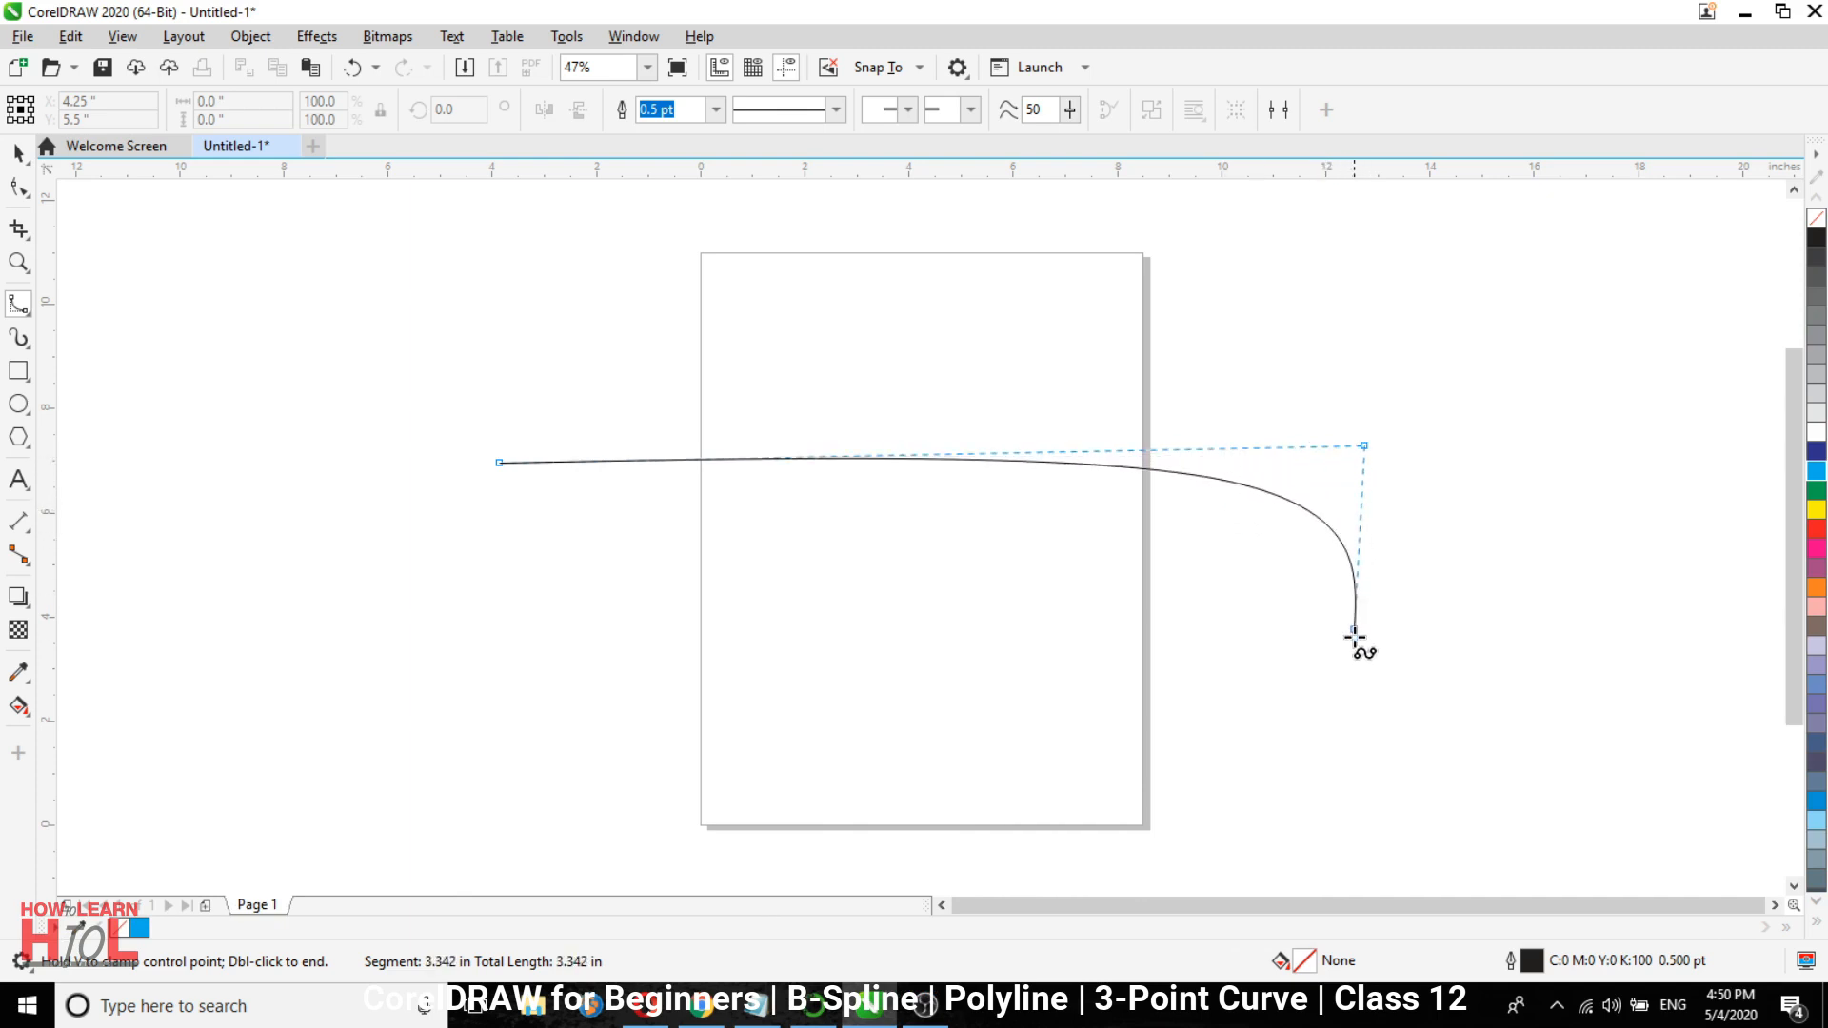
scroll(1361, 631, "down", 1)
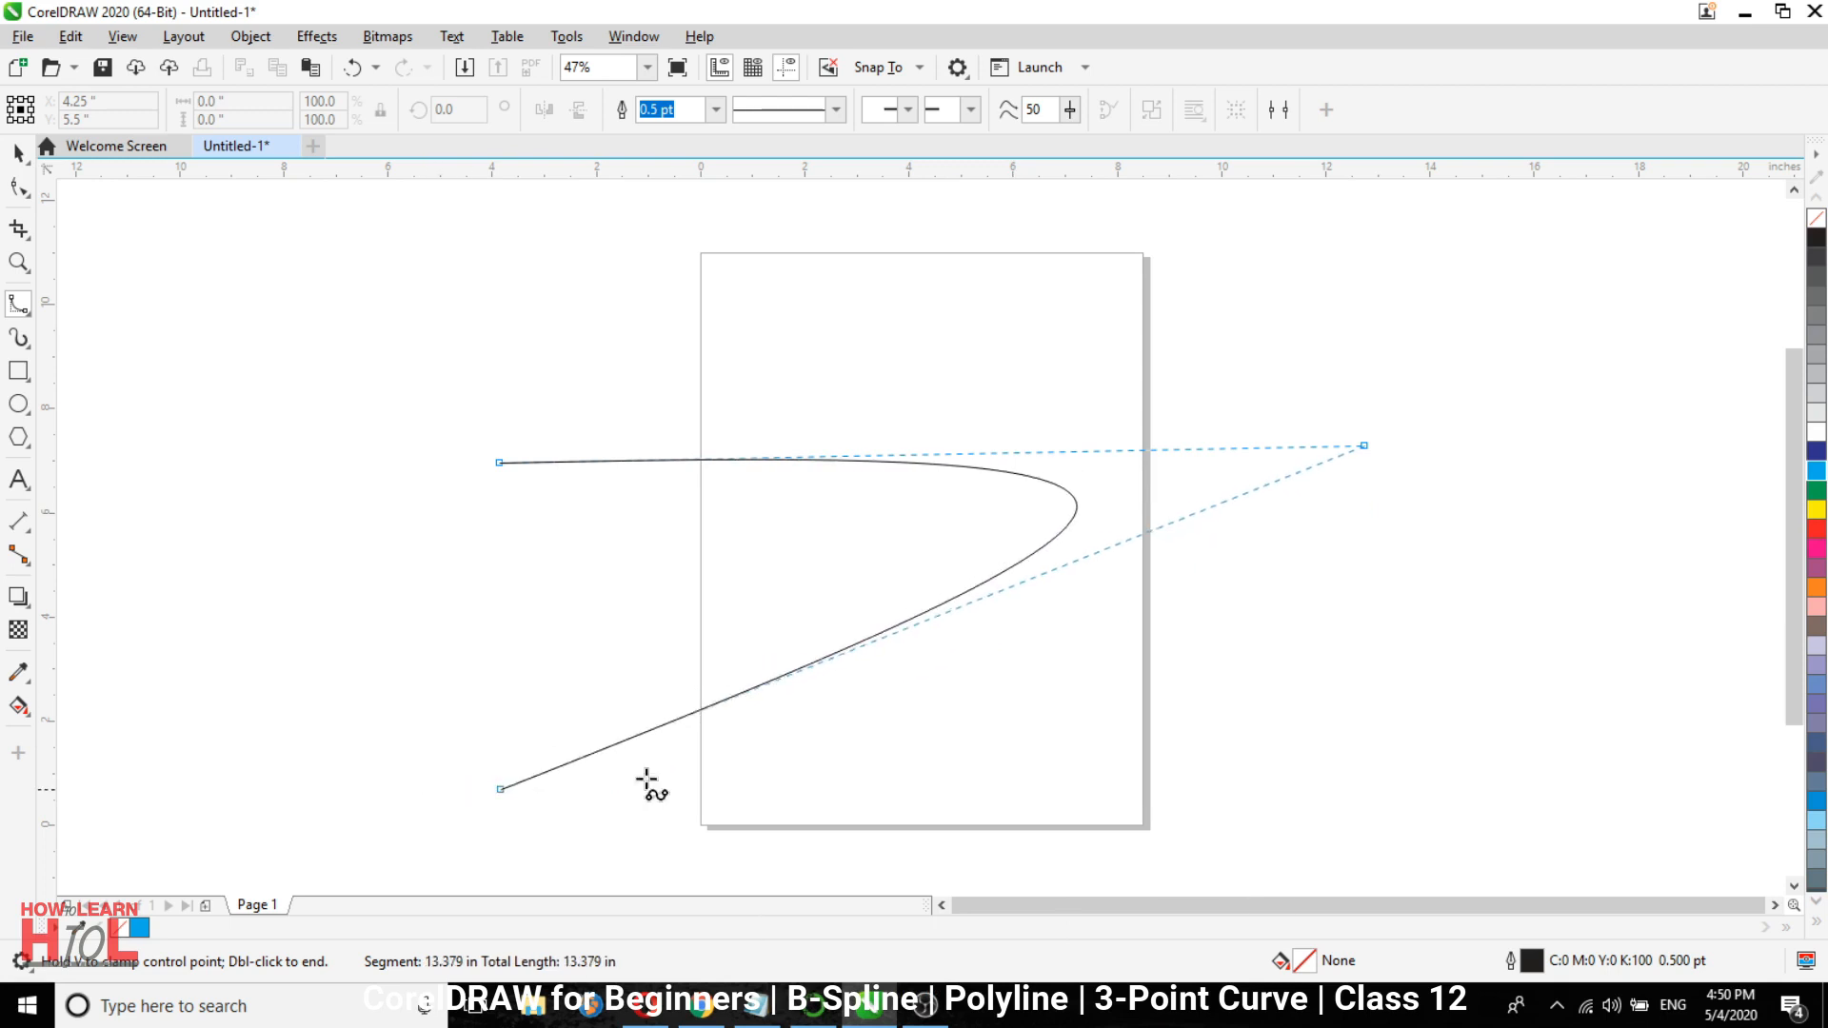
scroll(1330, 585, "down", 1)
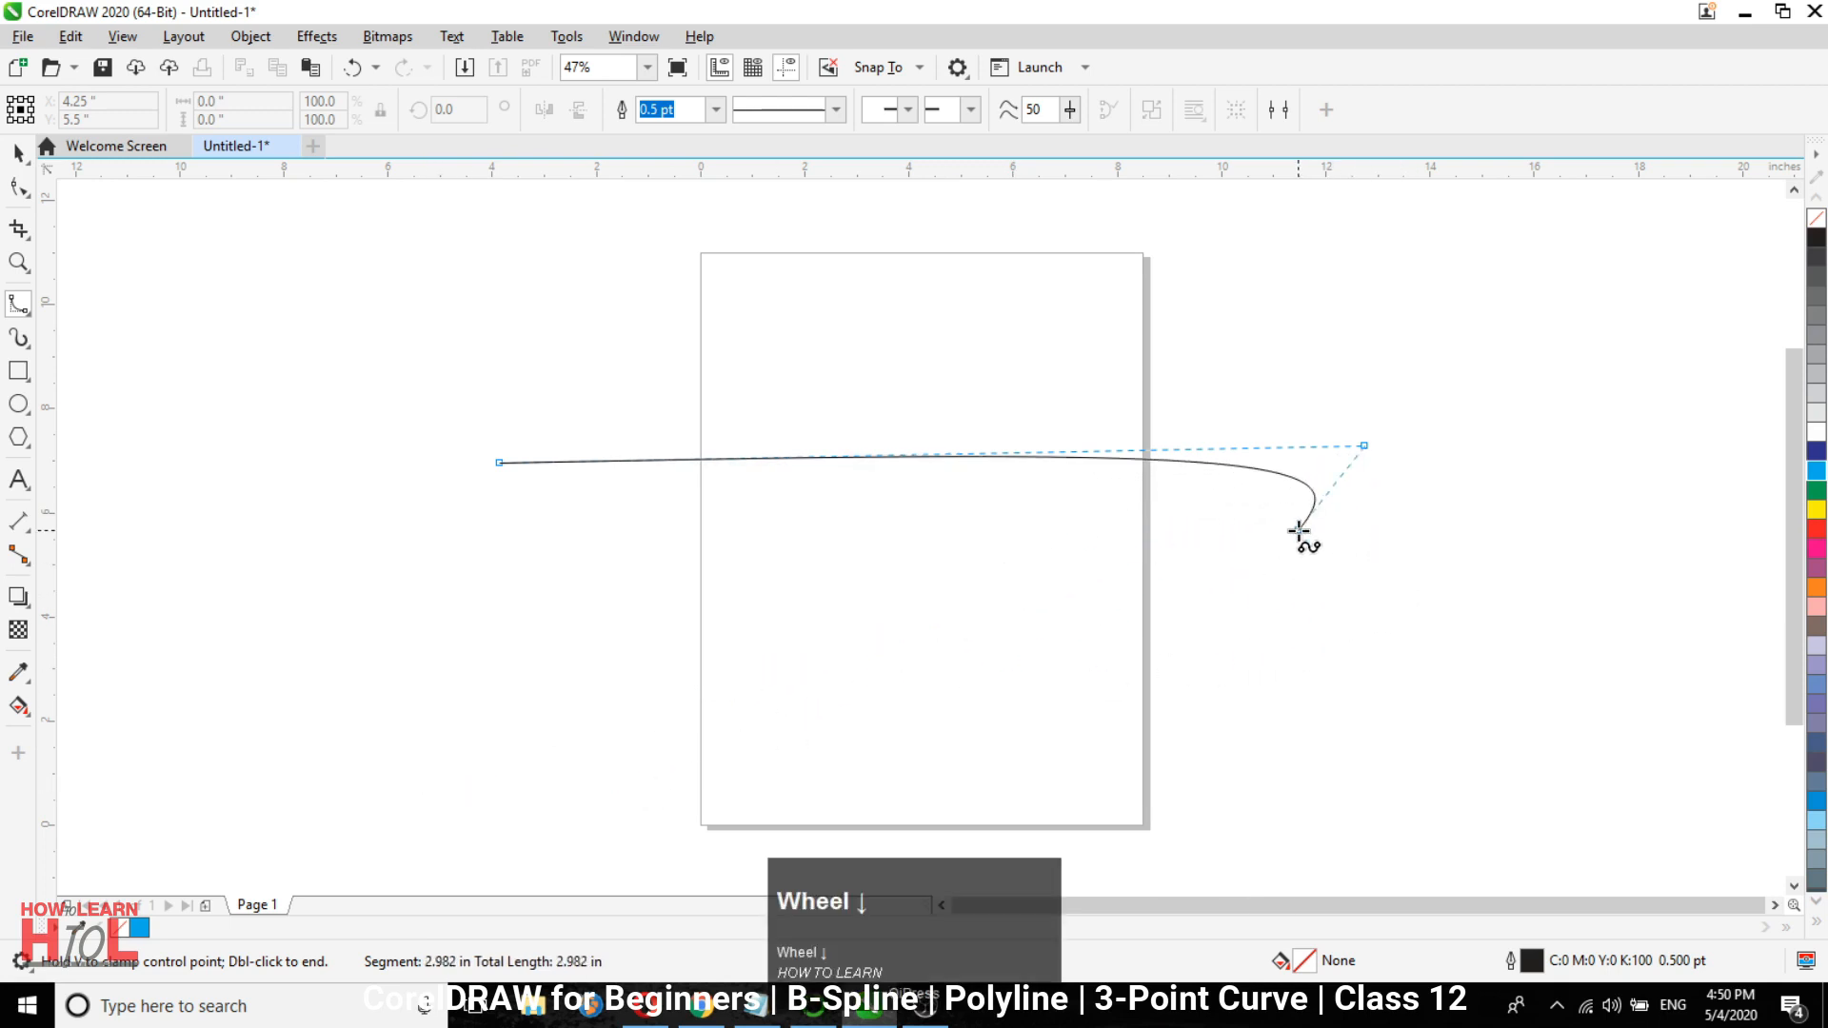
left_click(1362, 652)
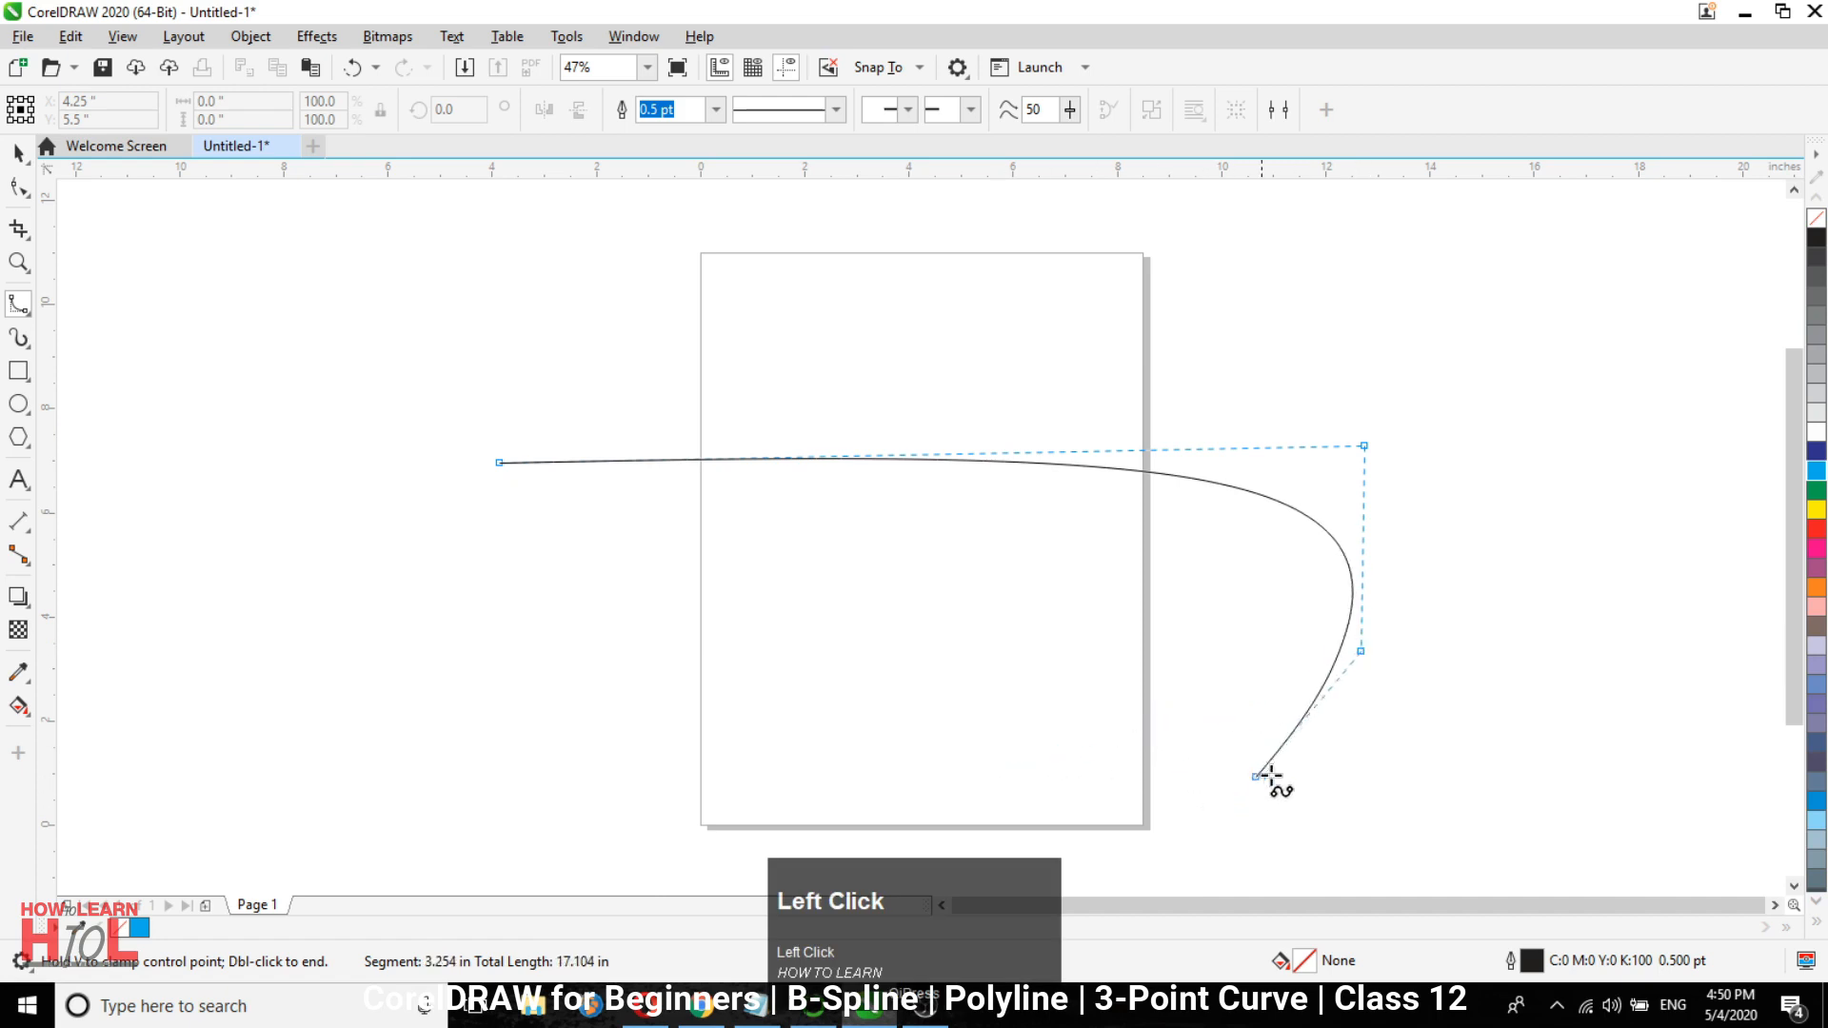
left_click(1128, 802)
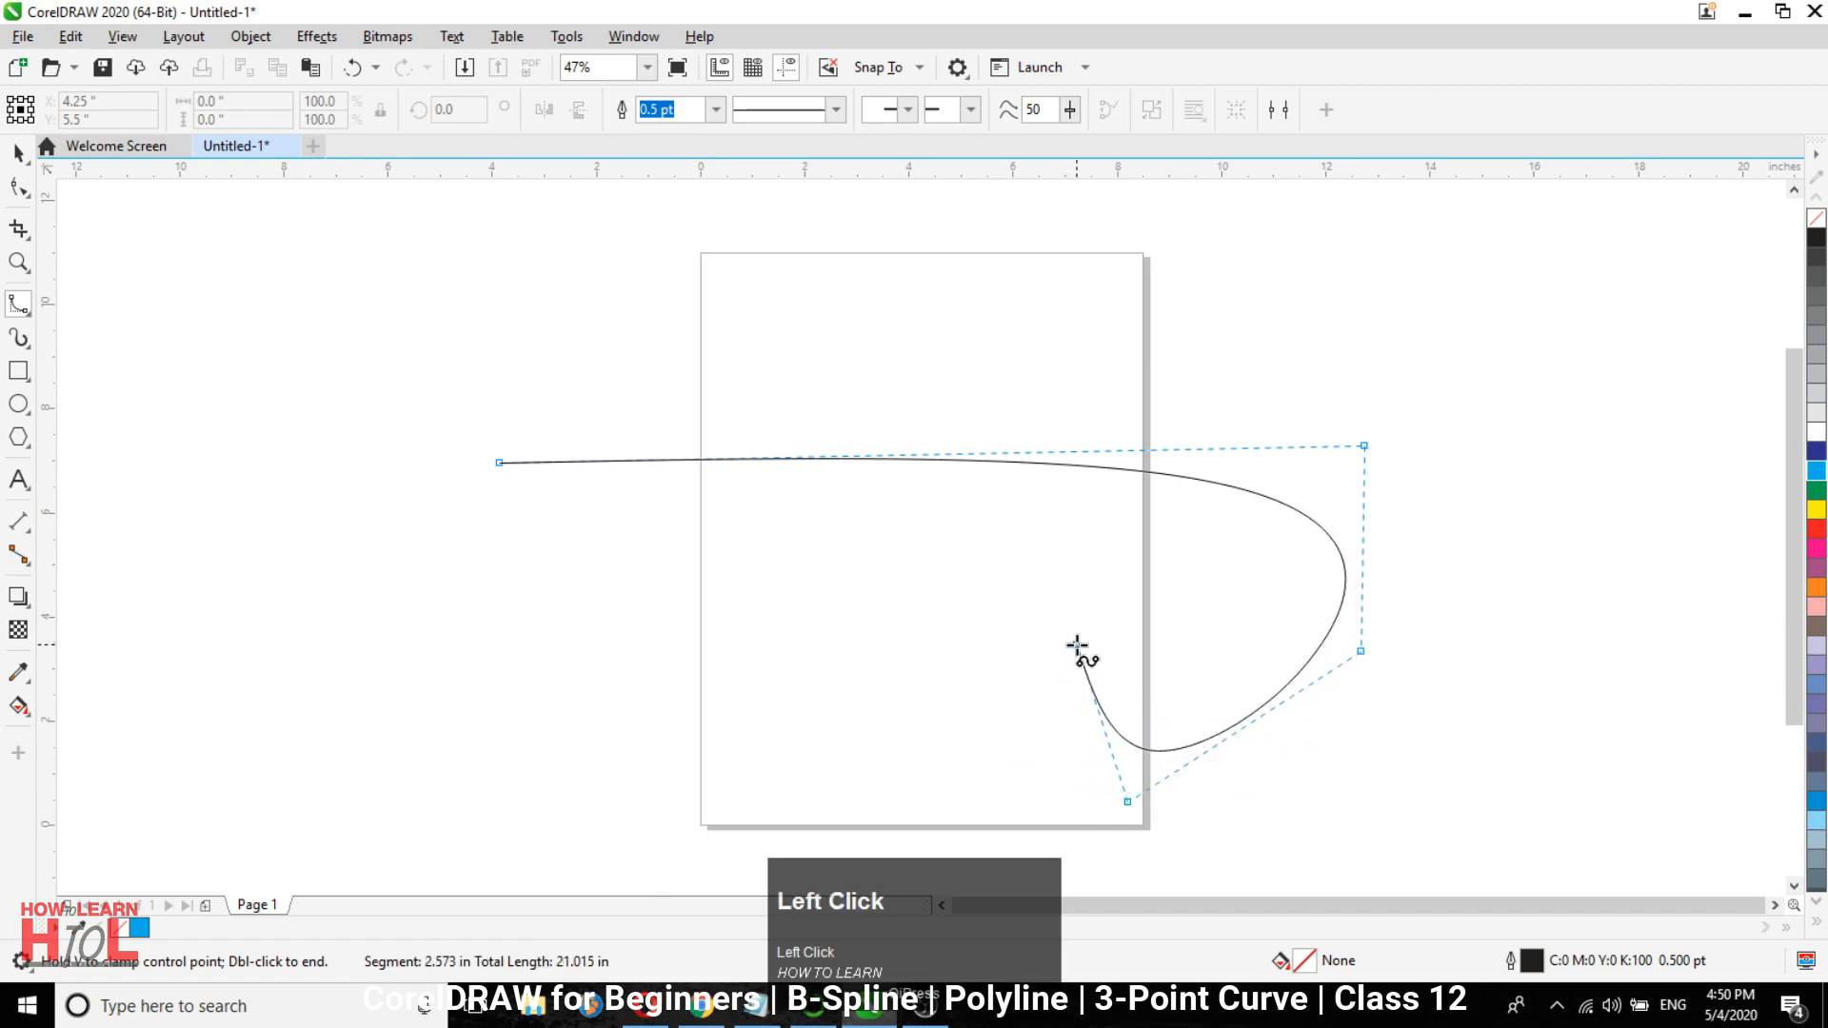
left_click(1091, 604)
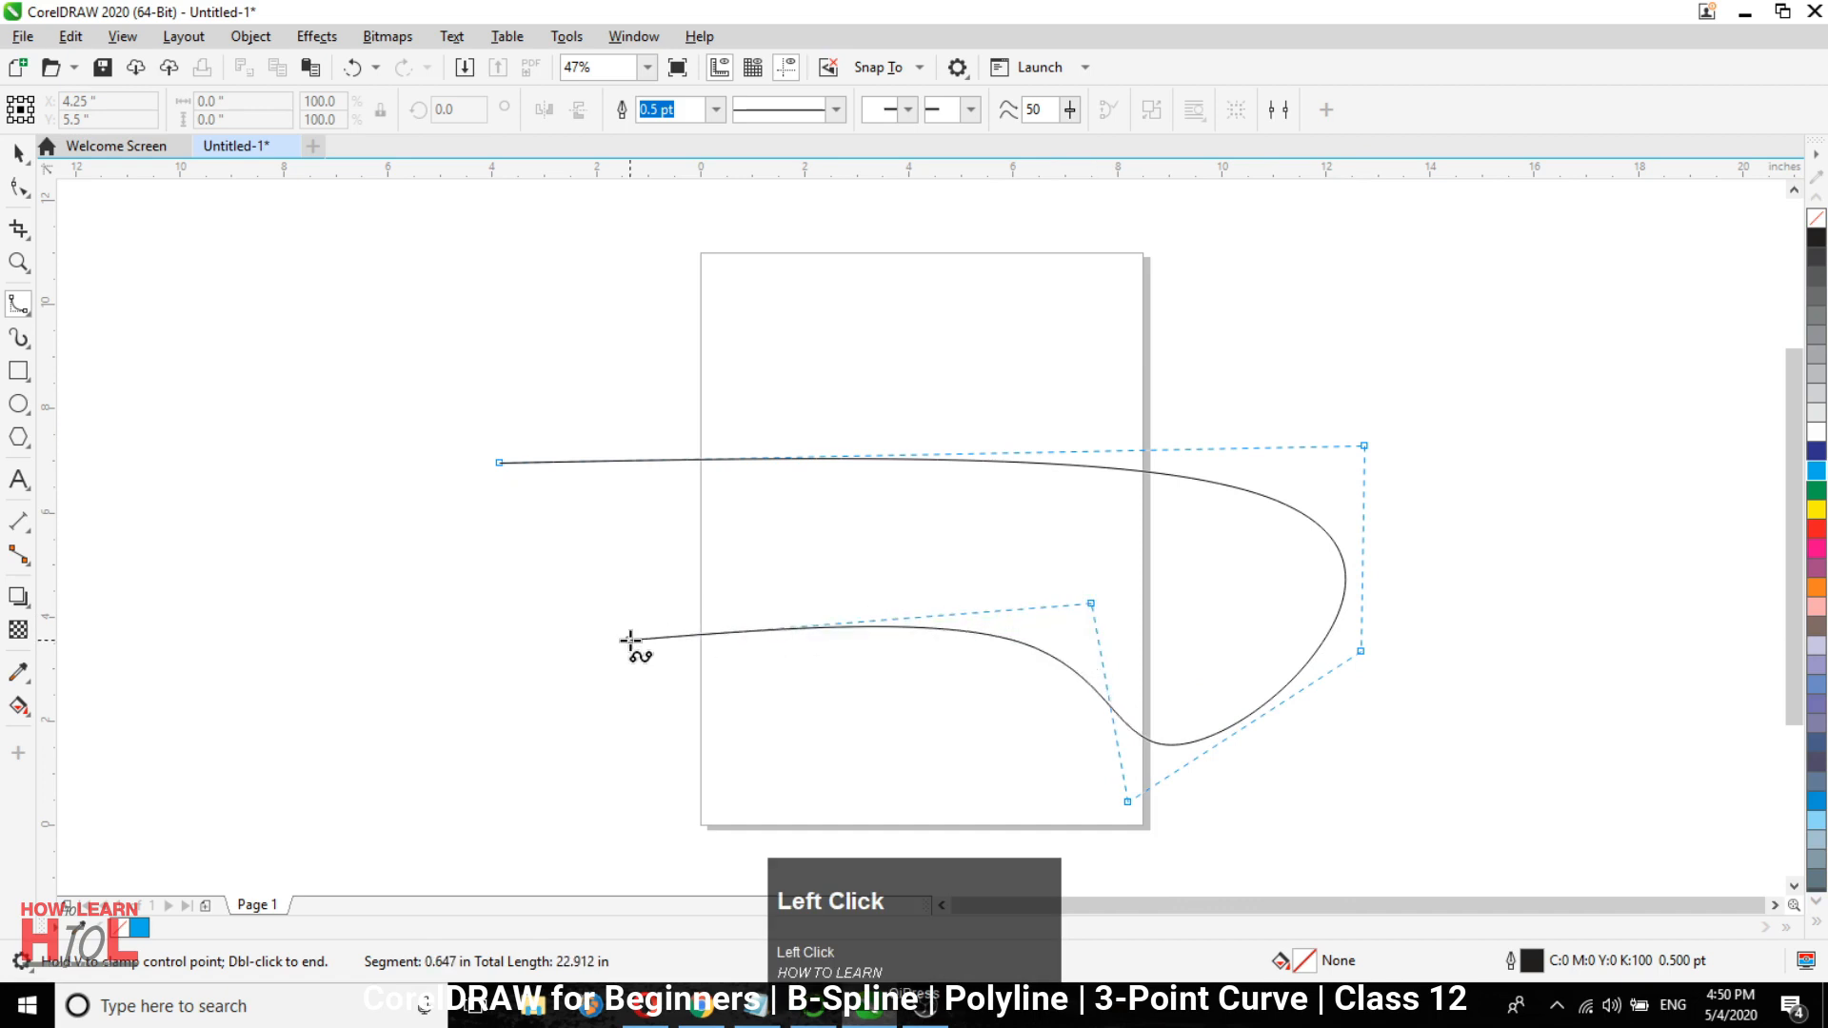
left_click(601, 639)
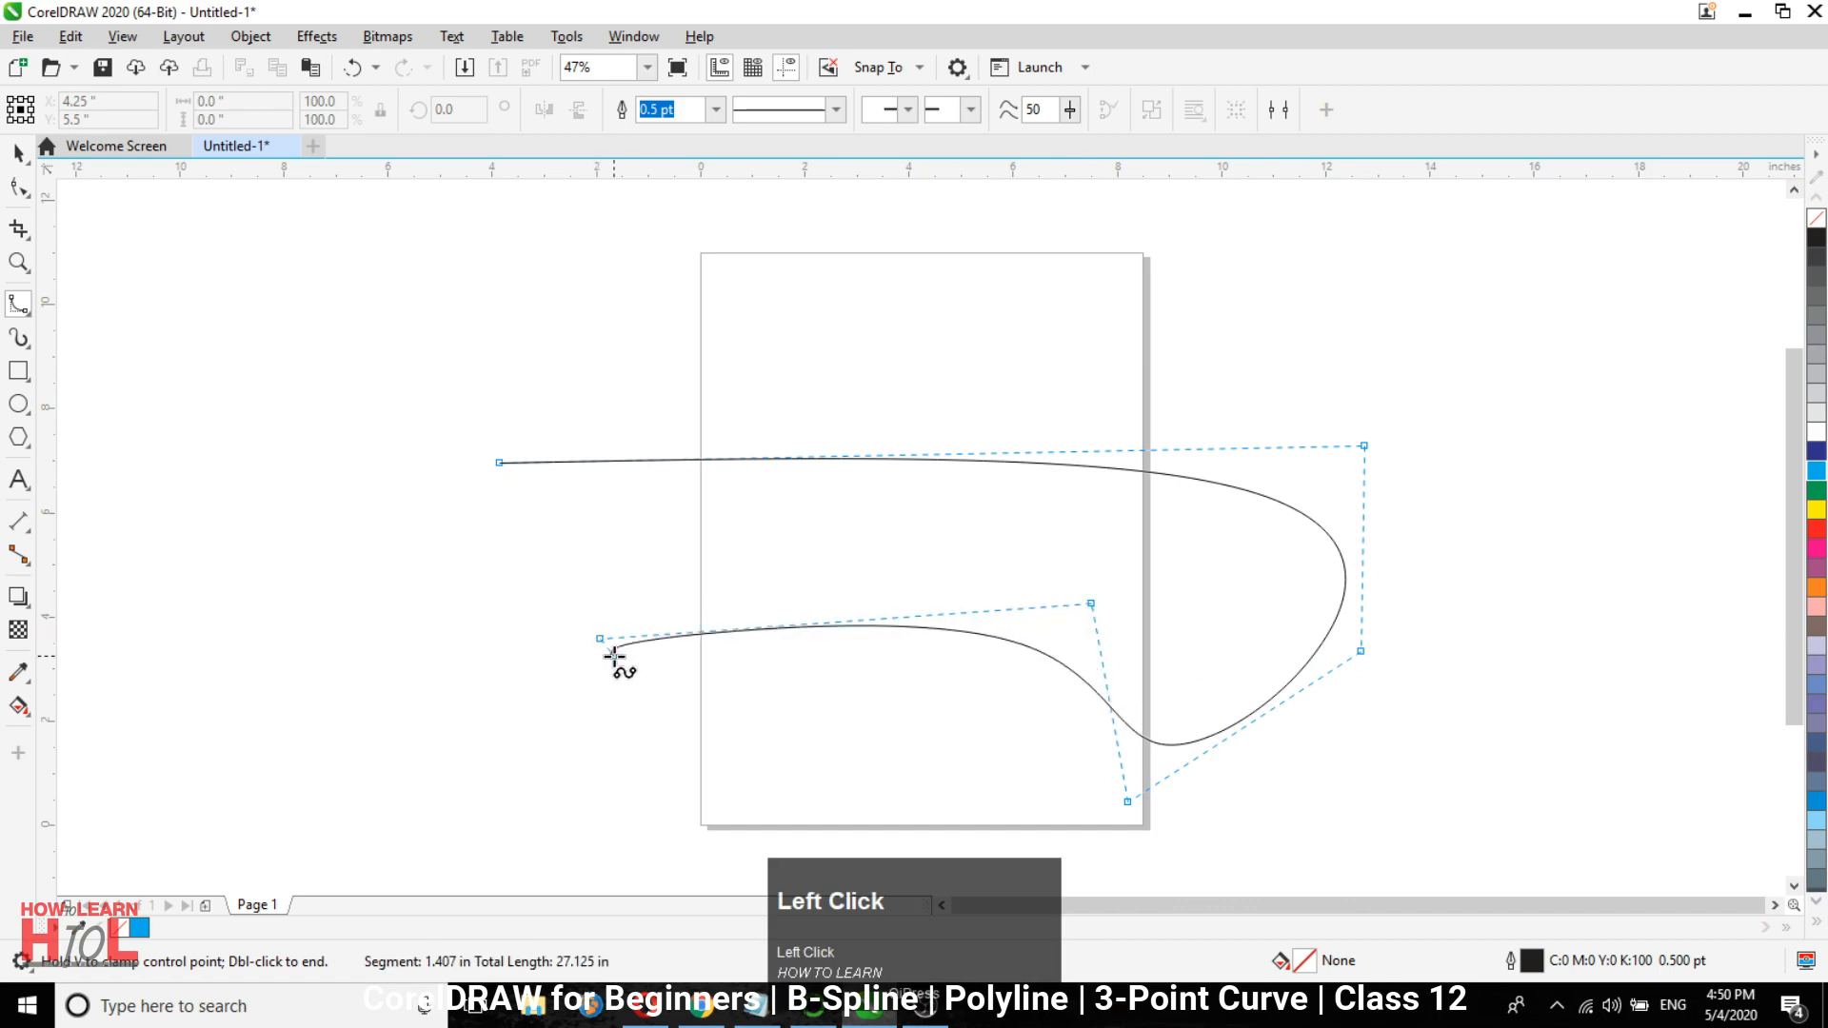
left_click(473, 811)
left_click(122, 825)
left_click(170, 538)
left_click(420, 630)
left_click(199, 369)
left_click(360, 281)
left_click(578, 253)
left_click(1050, 347)
left_click(673, 331)
left_click(378, 355)
left_click(385, 427)
left_click(413, 467)
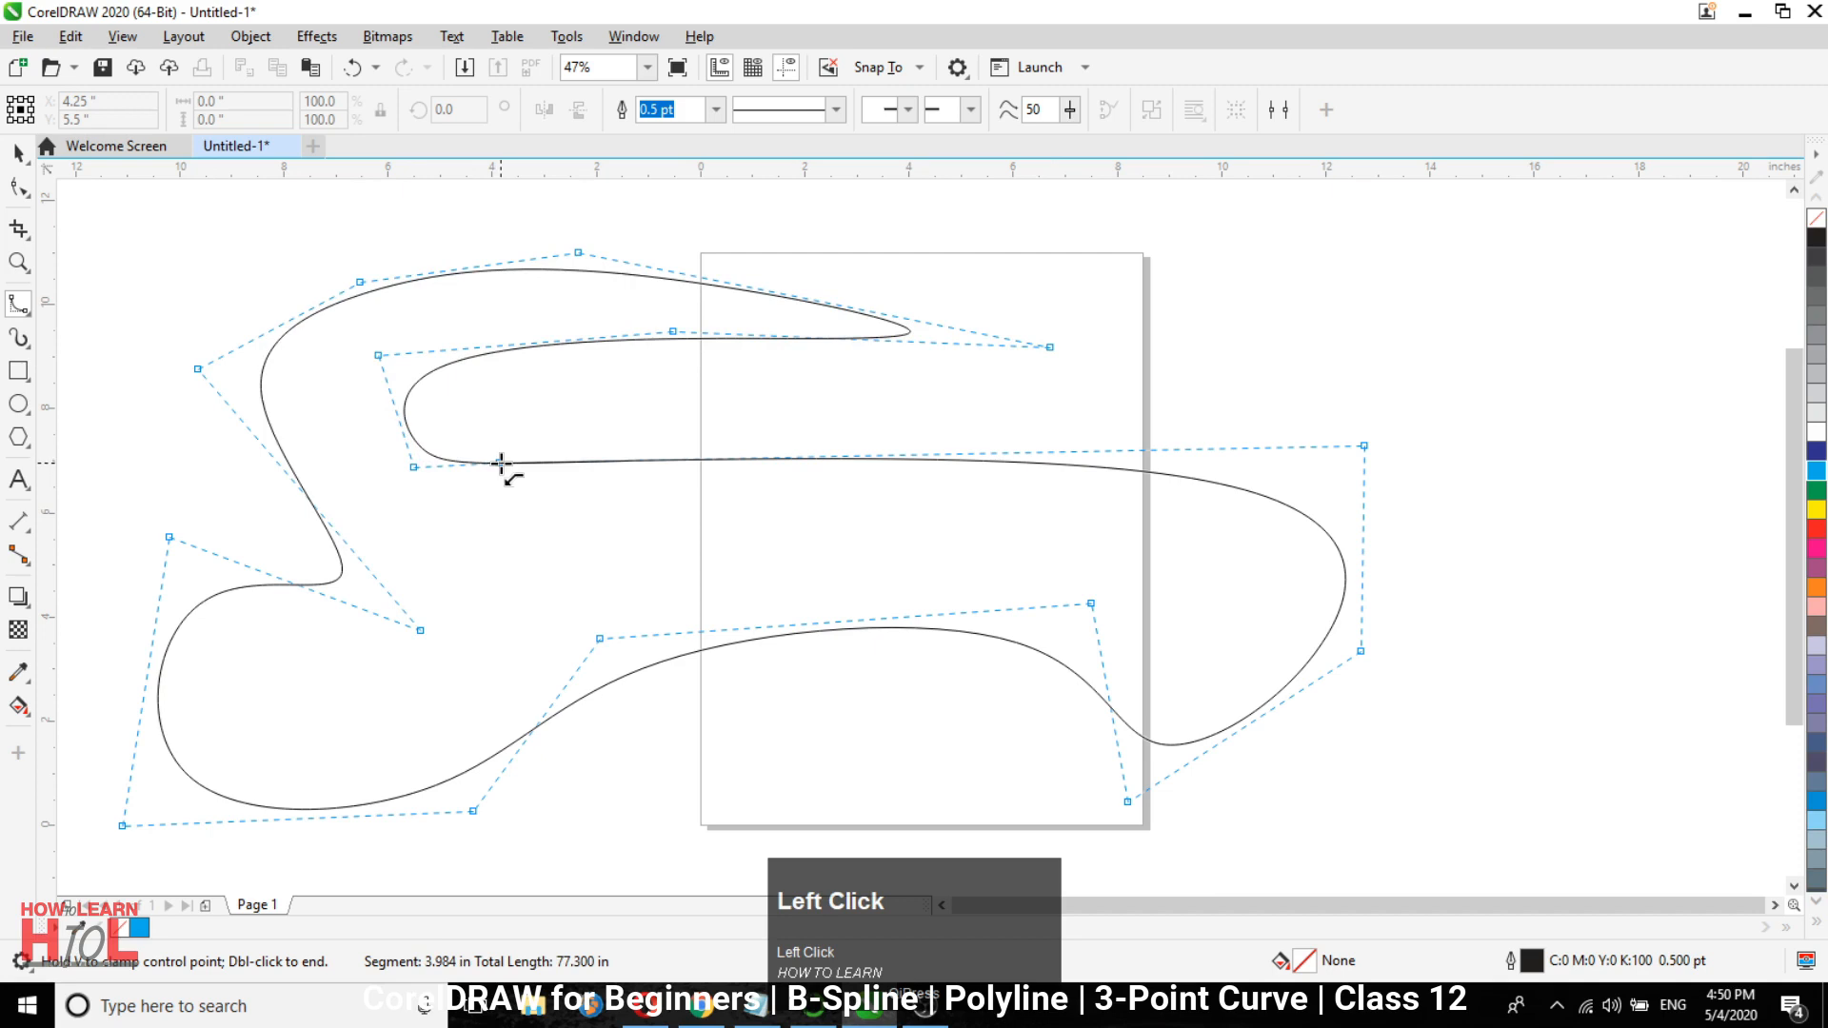
left_click(501, 463)
Fill the closed B-Spline shape with cyan.
scroll(540, 564, "down", 2)
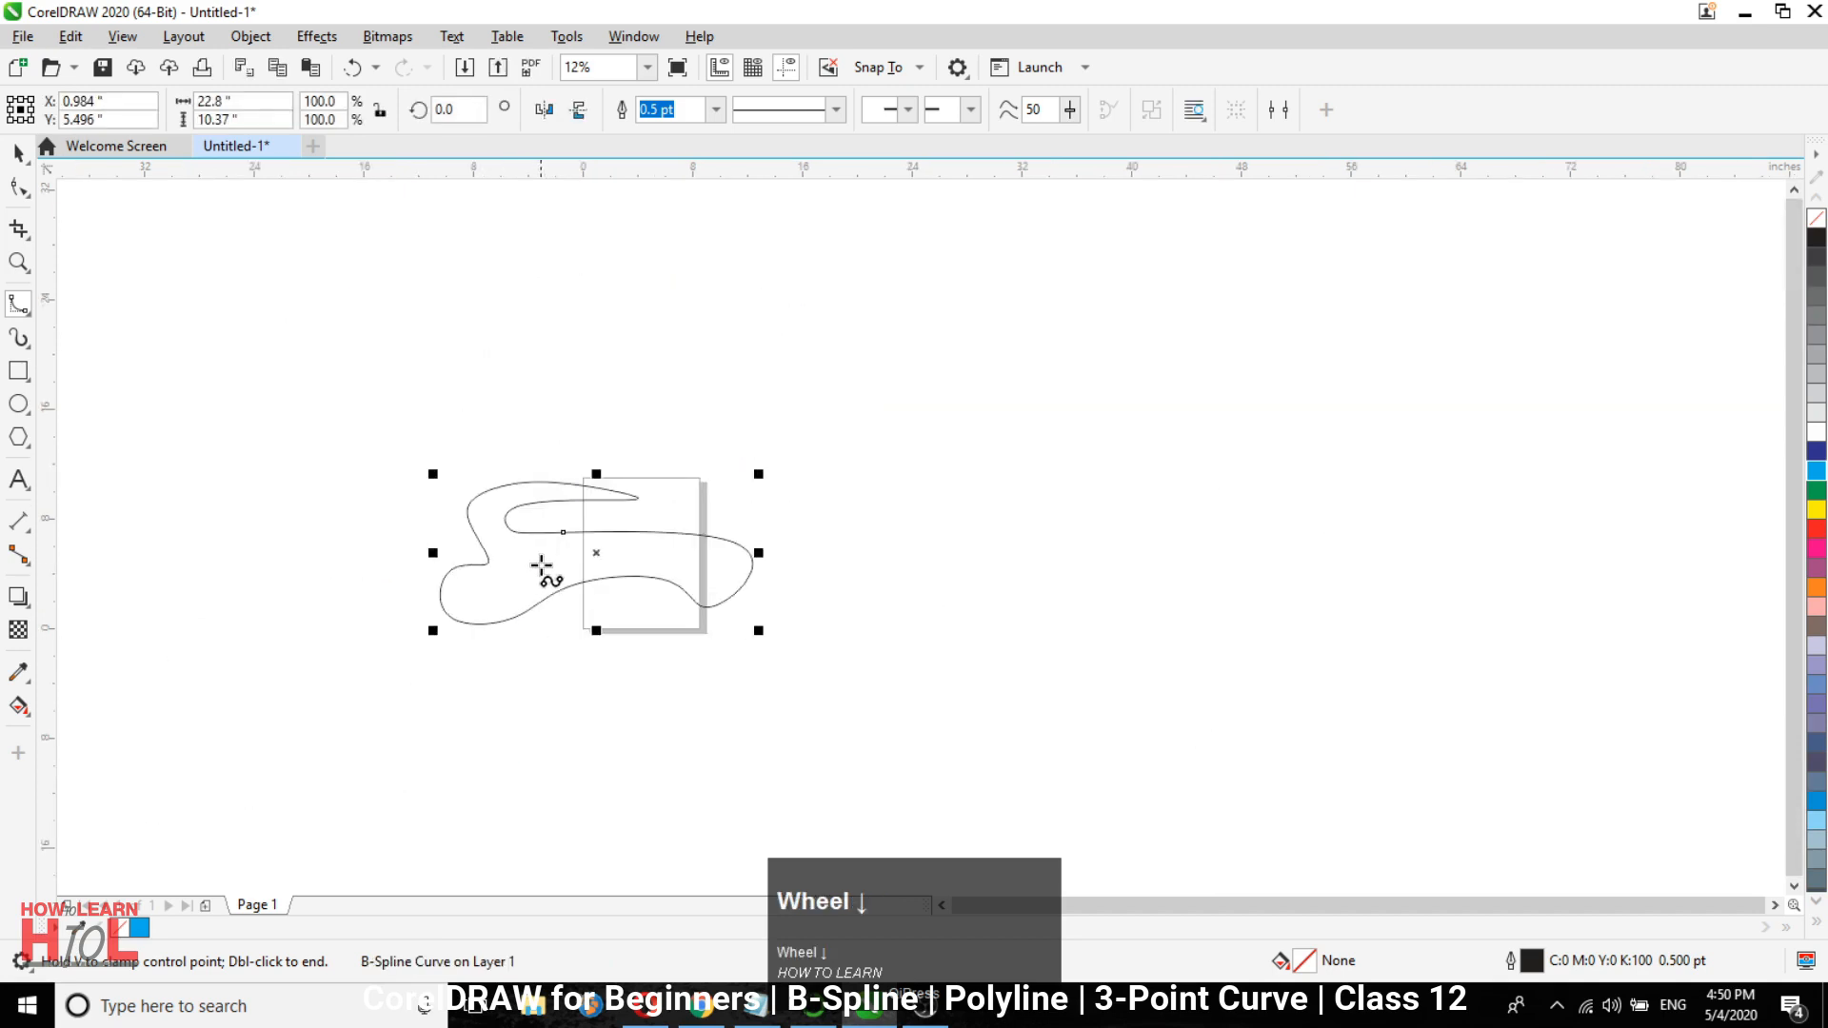
scroll(632, 420, "up", 1)
left_click_drag(1815, 473, 640, 486)
Draw an open B-Spline curve about 49.6 by 16.6 inches, looping around the right of the cyan shape and ending above its left side.
left_click(1175, 318)
key("ctrl+z")
left_click(839, 306)
left_click(1256, 380)
left_click(1329, 590)
left_click(1117, 657)
left_click(1496, 750)
left_click(1664, 424)
left_click(1507, 332)
left_click(1254, 266)
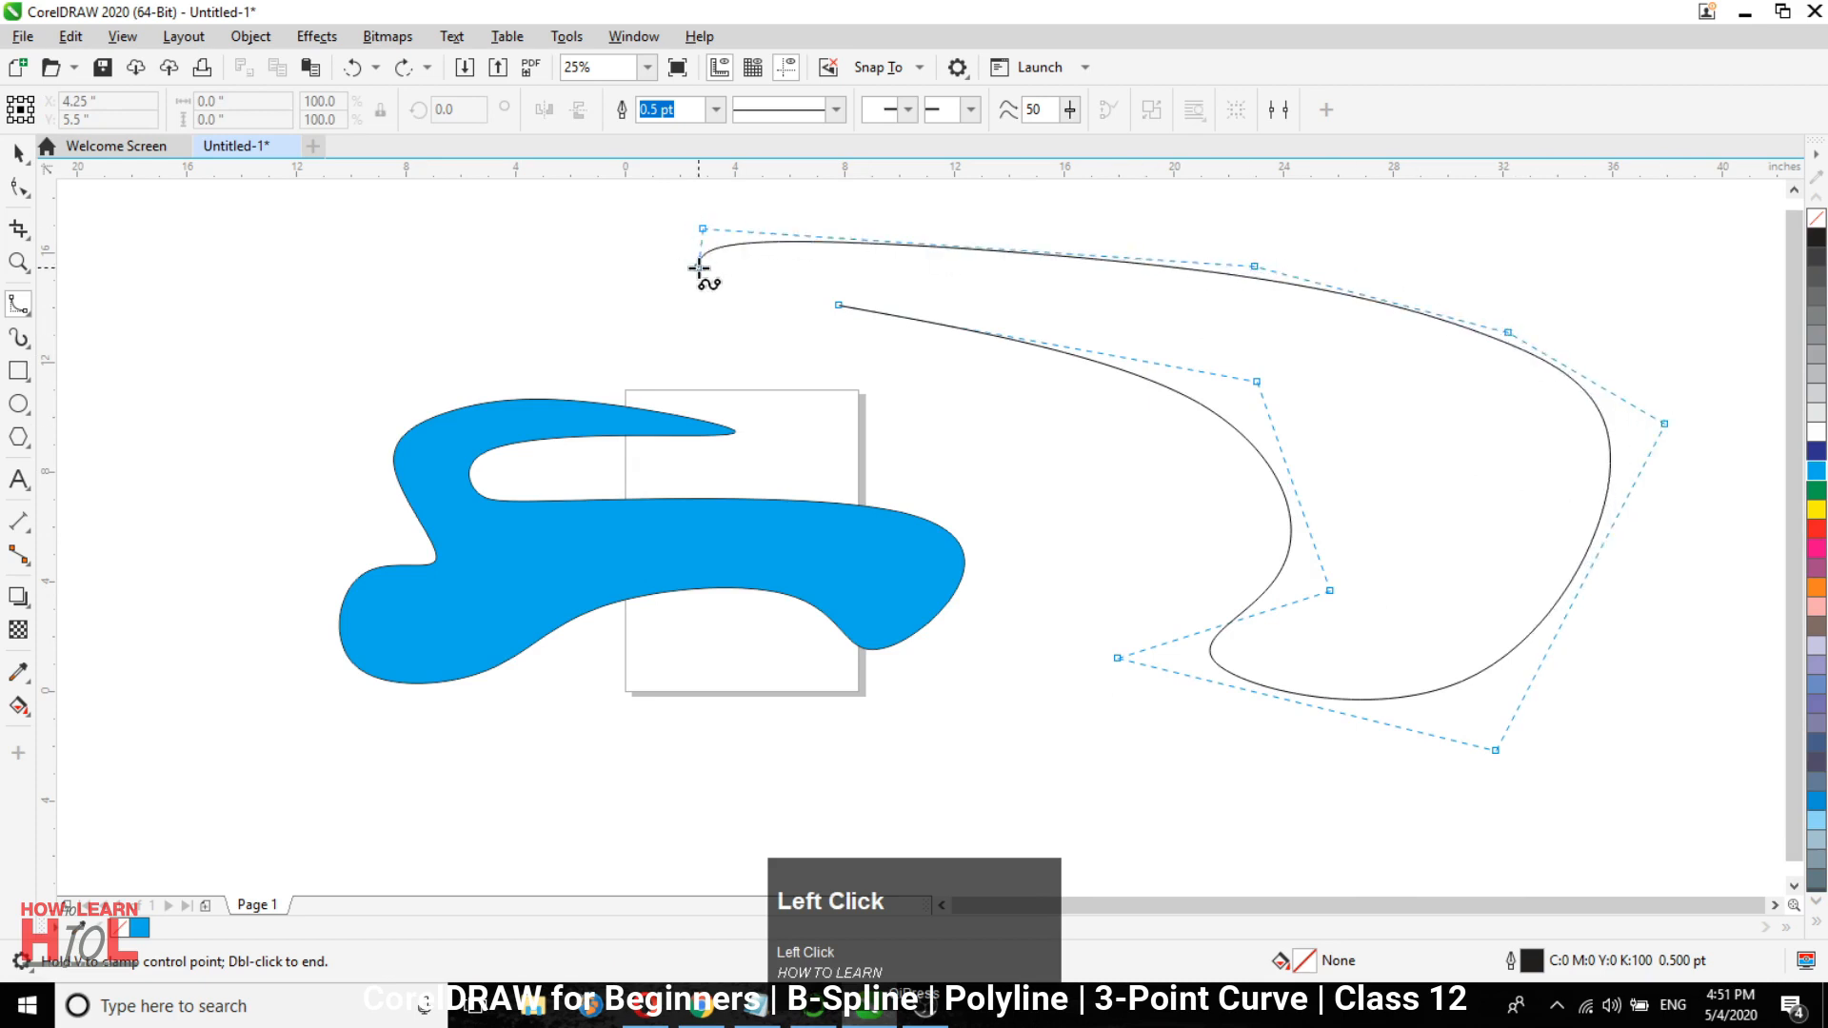
left_click(703, 228)
double_click(252, 280)
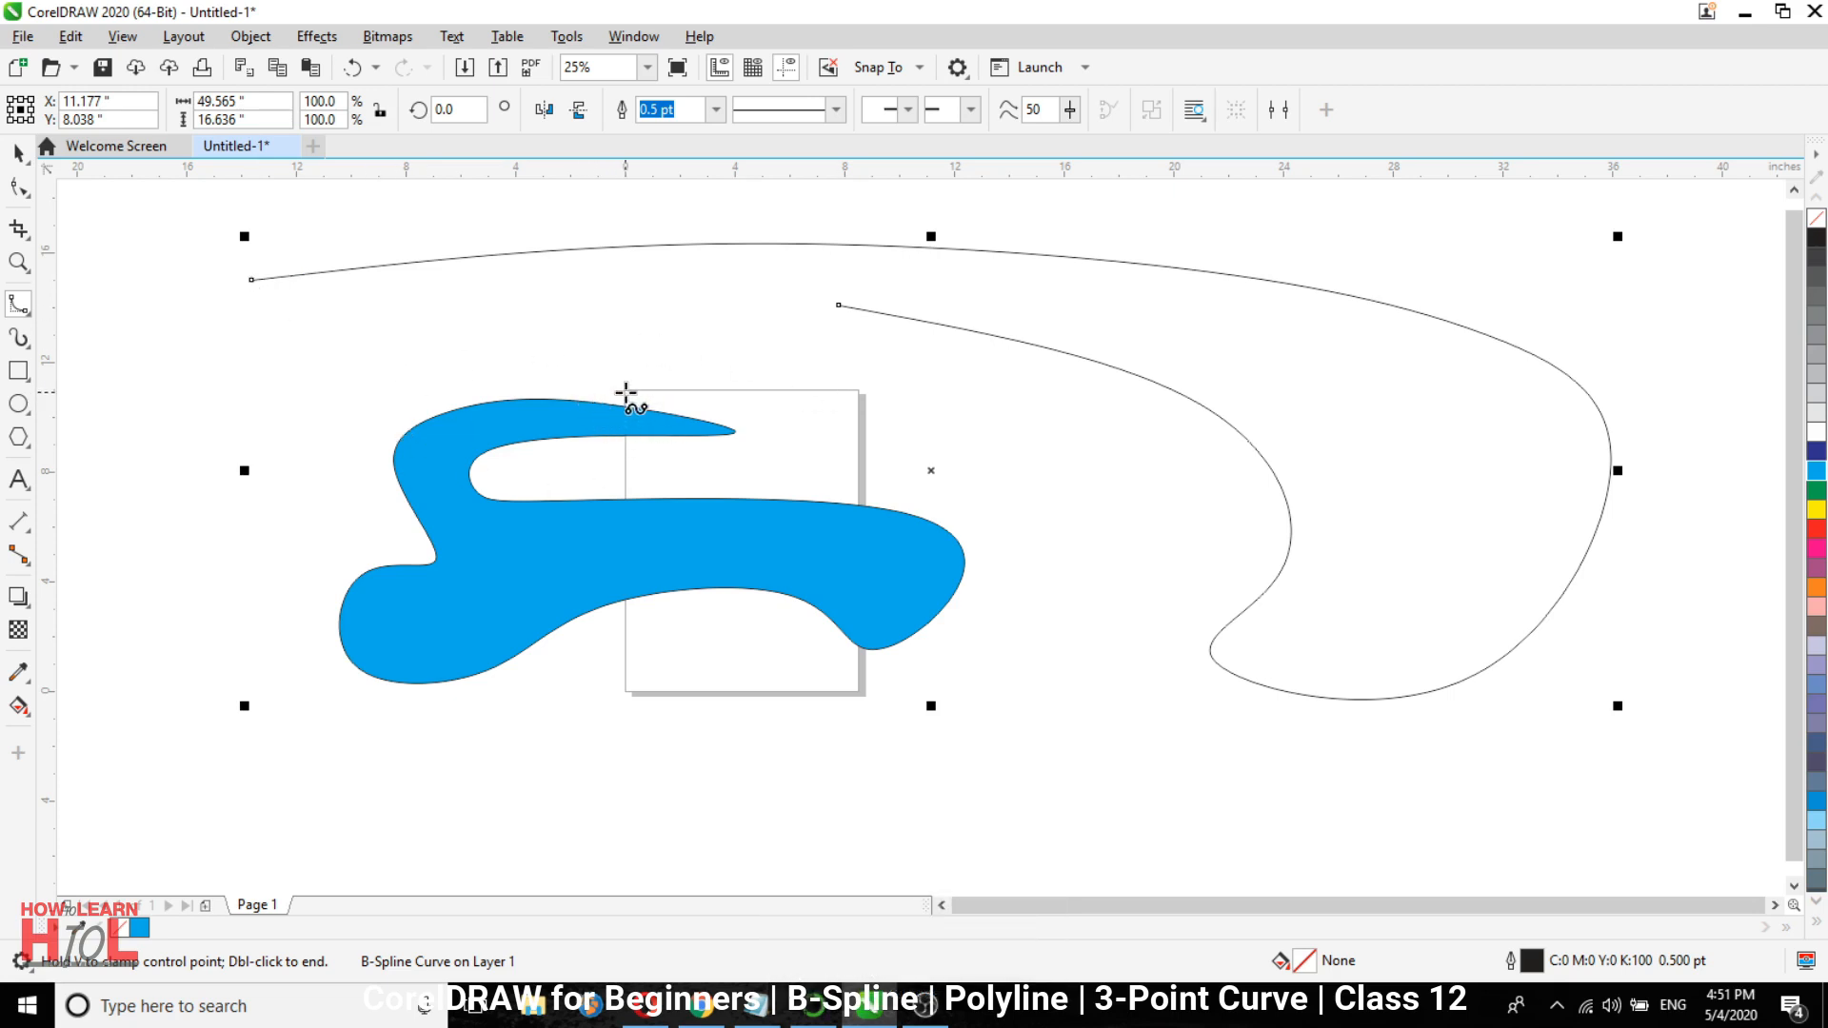
Continue the open B-Spline from its left end node with wavy control points and close it on its starting node.
left_click(250, 279)
left_click(260, 351)
left_click(516, 330)
left_click(642, 333)
left_click(715, 362)
left_click(763, 301)
left_click(813, 360)
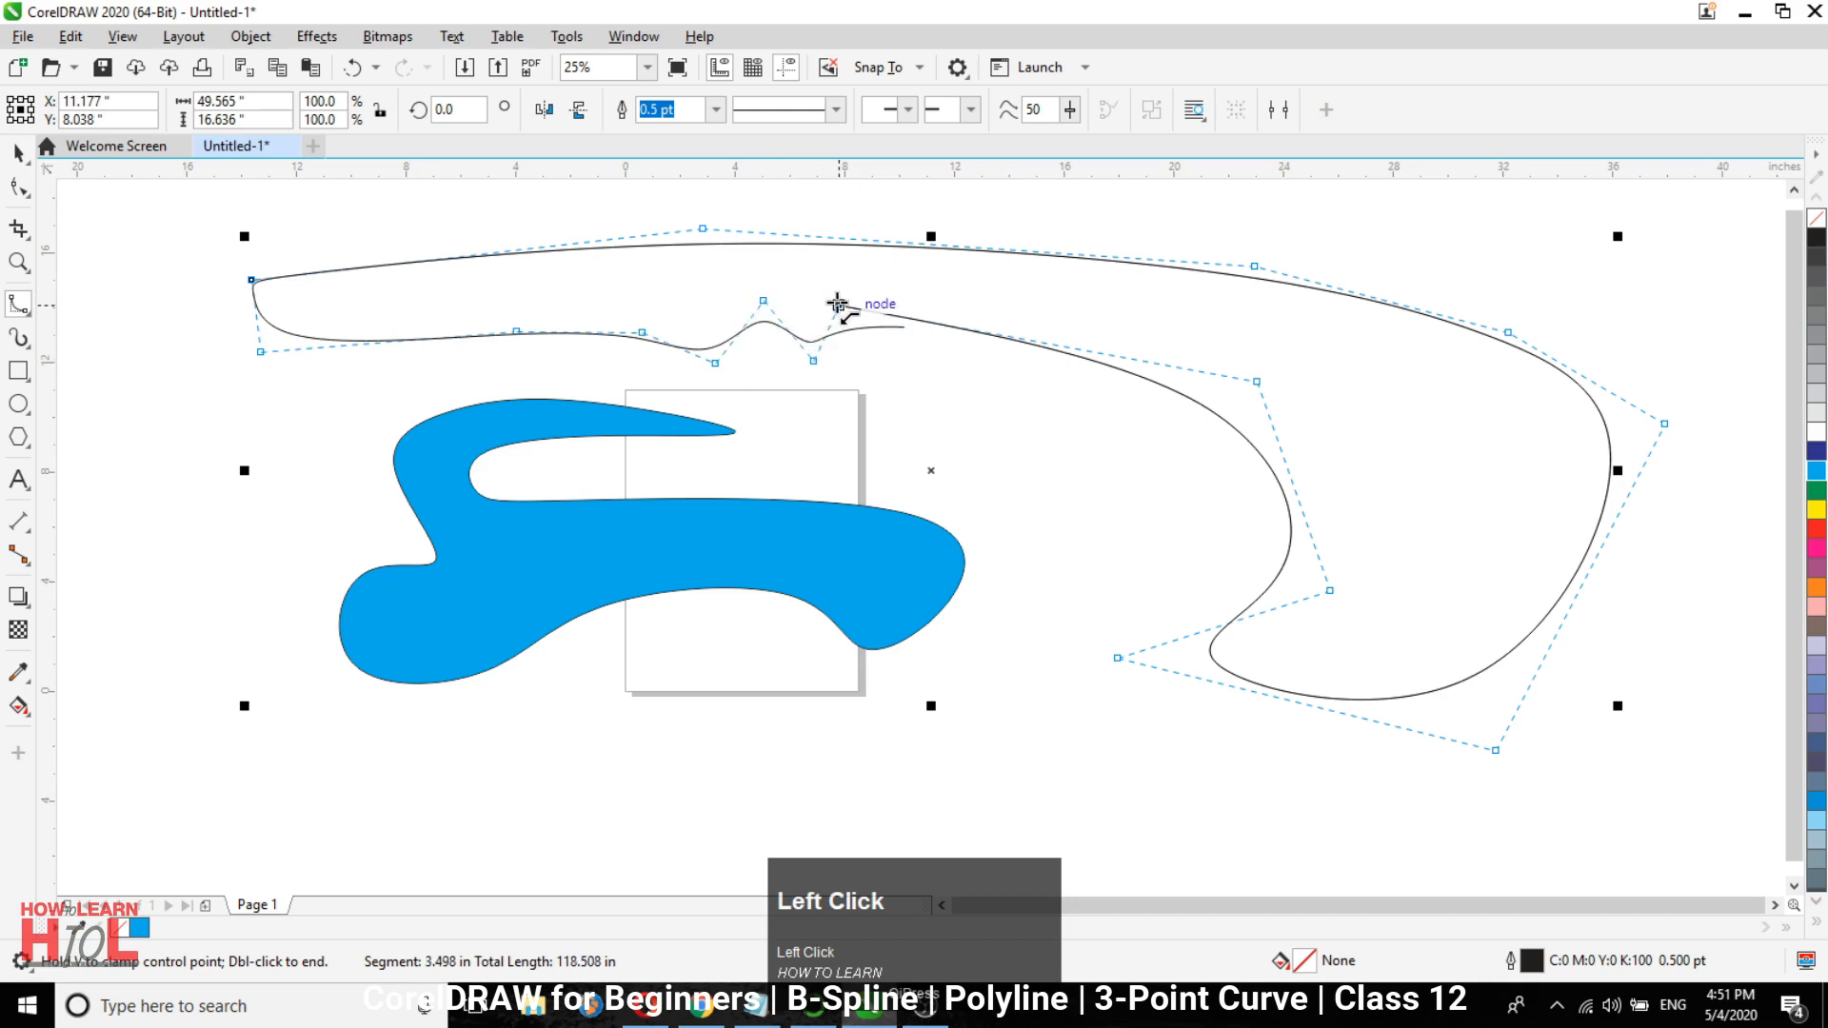
left_click(837, 303)
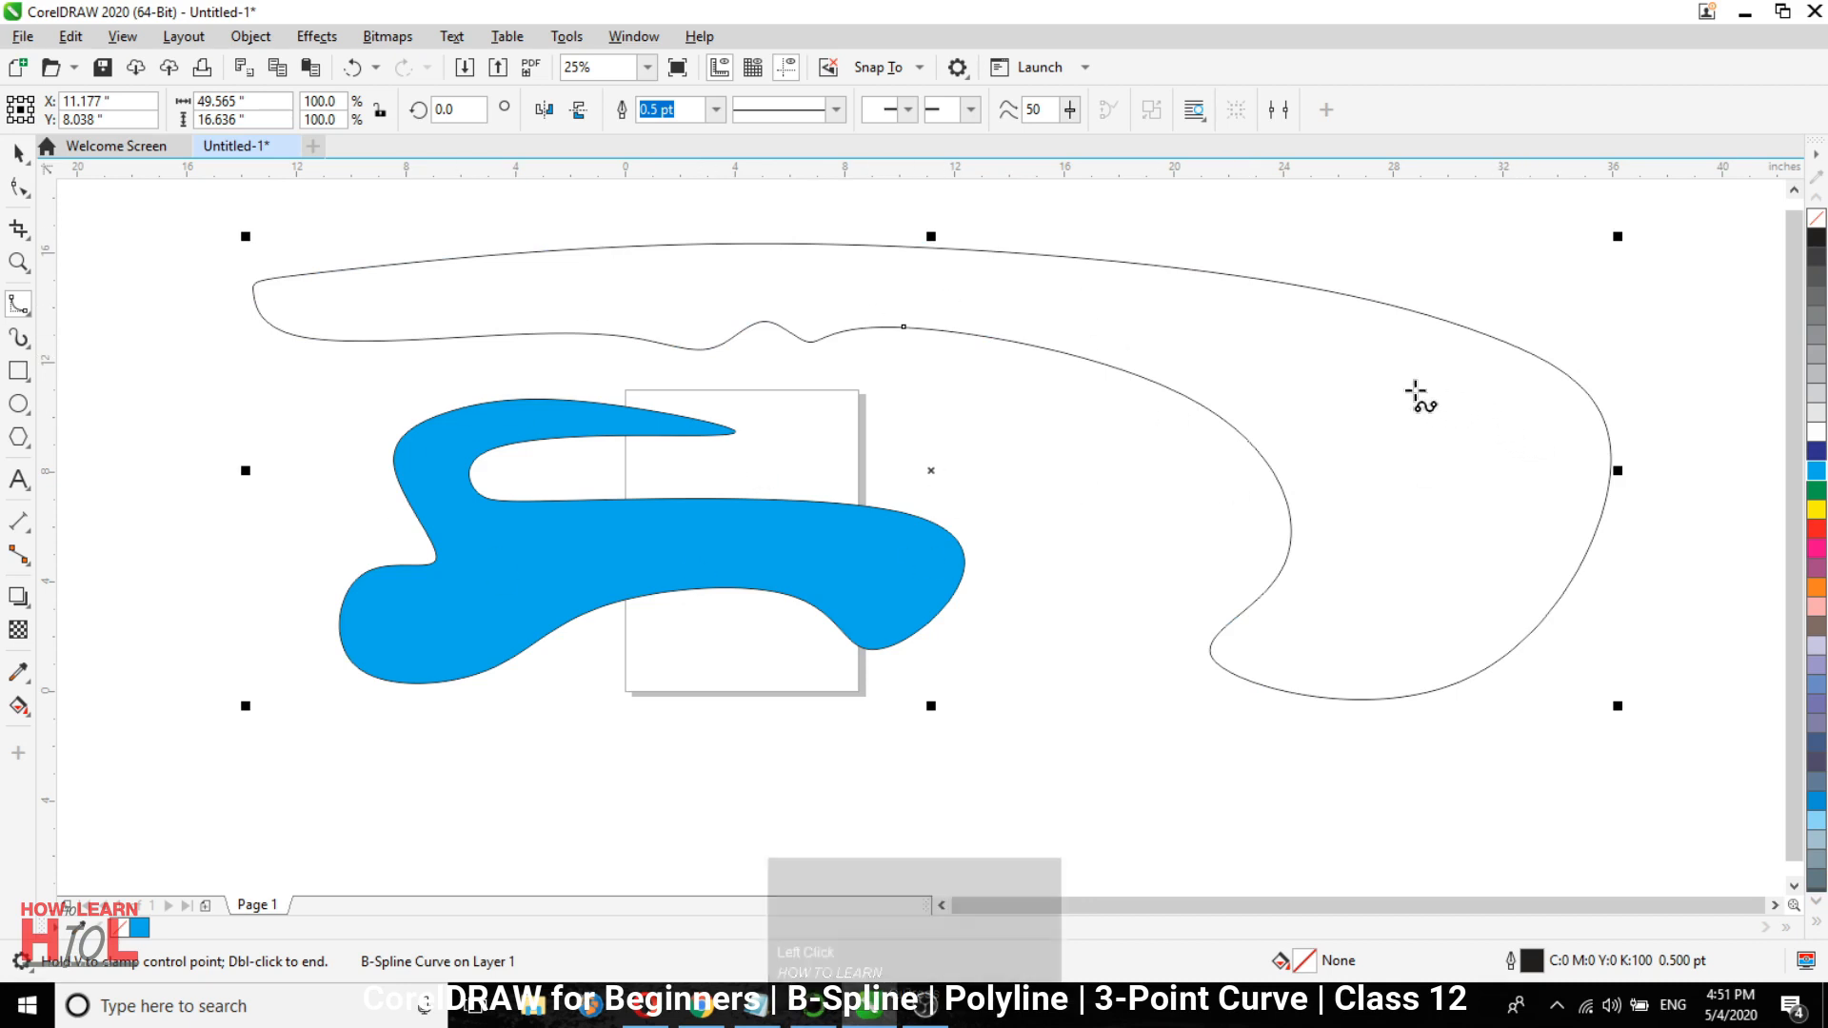
Draw another open B-Spline curve about 48.6 by 21.7 inches, running below the existing shapes and bending up on their right.
scroll(944, 366, "down", 1)
left_click(853, 596)
left_click(1193, 644)
left_click(1349, 712)
left_click(1554, 498)
left_click(1488, 381)
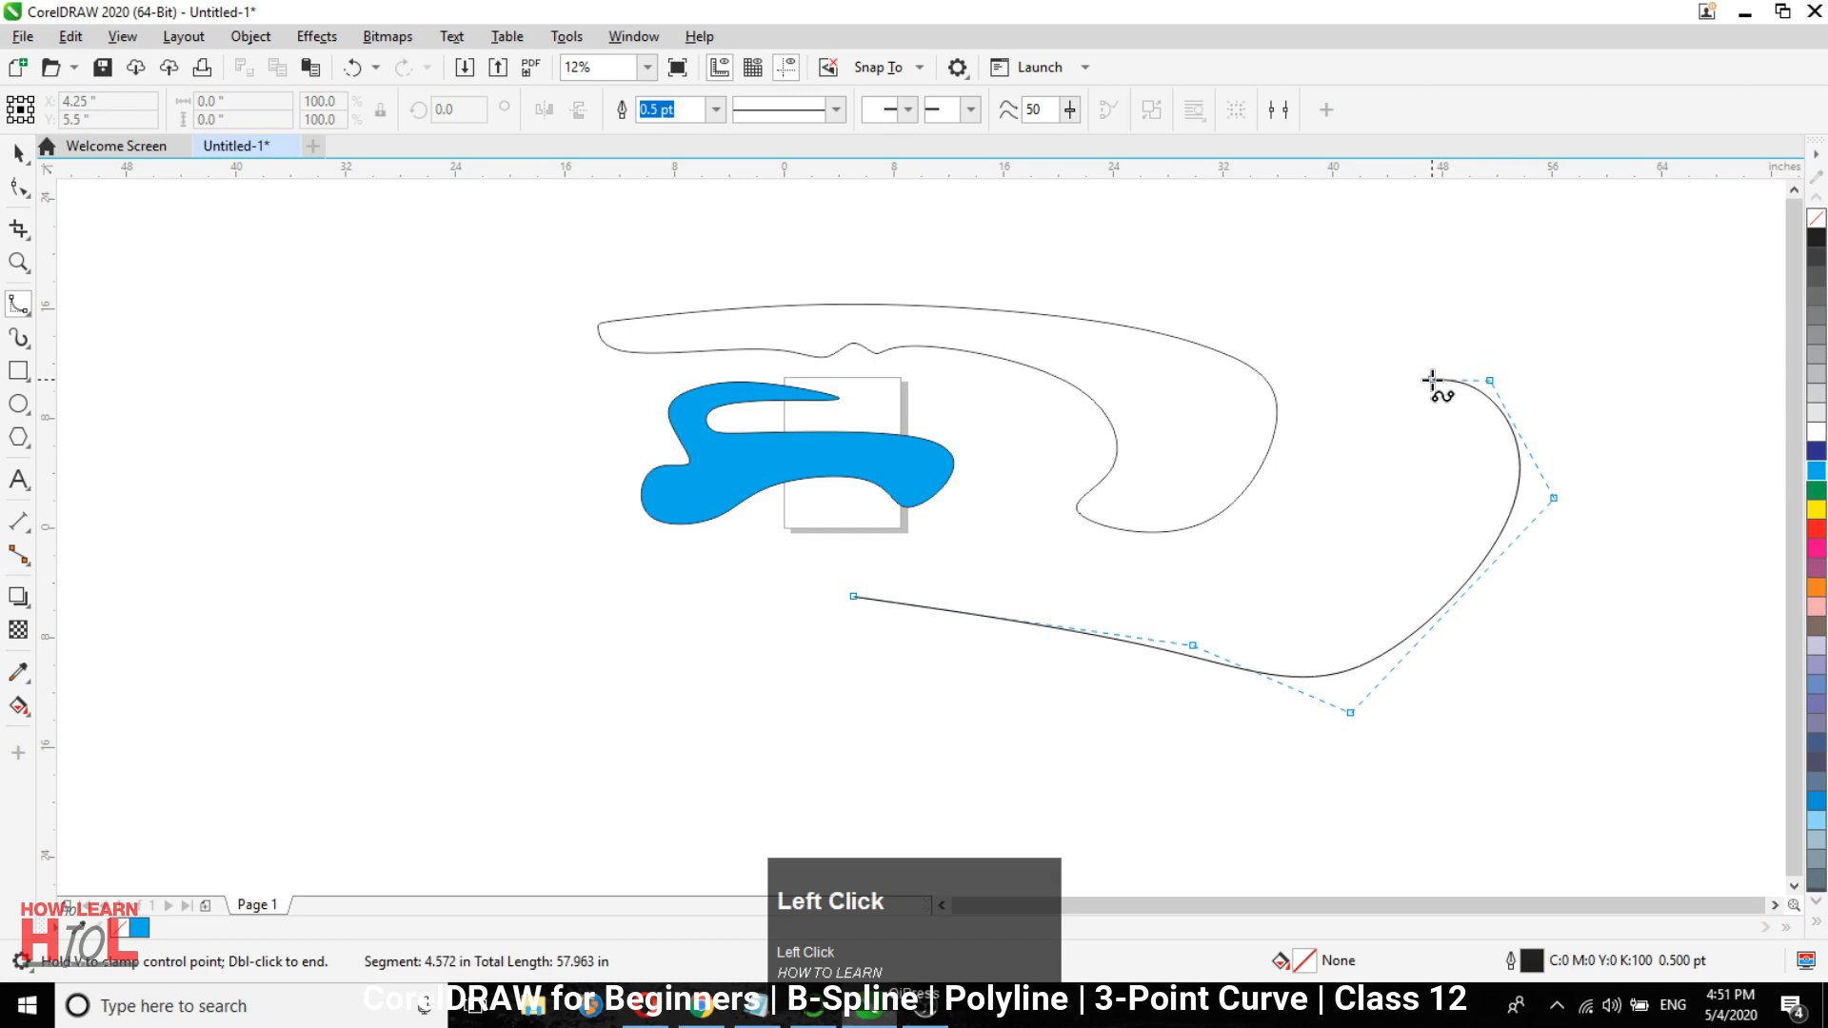
double_click(1431, 381)
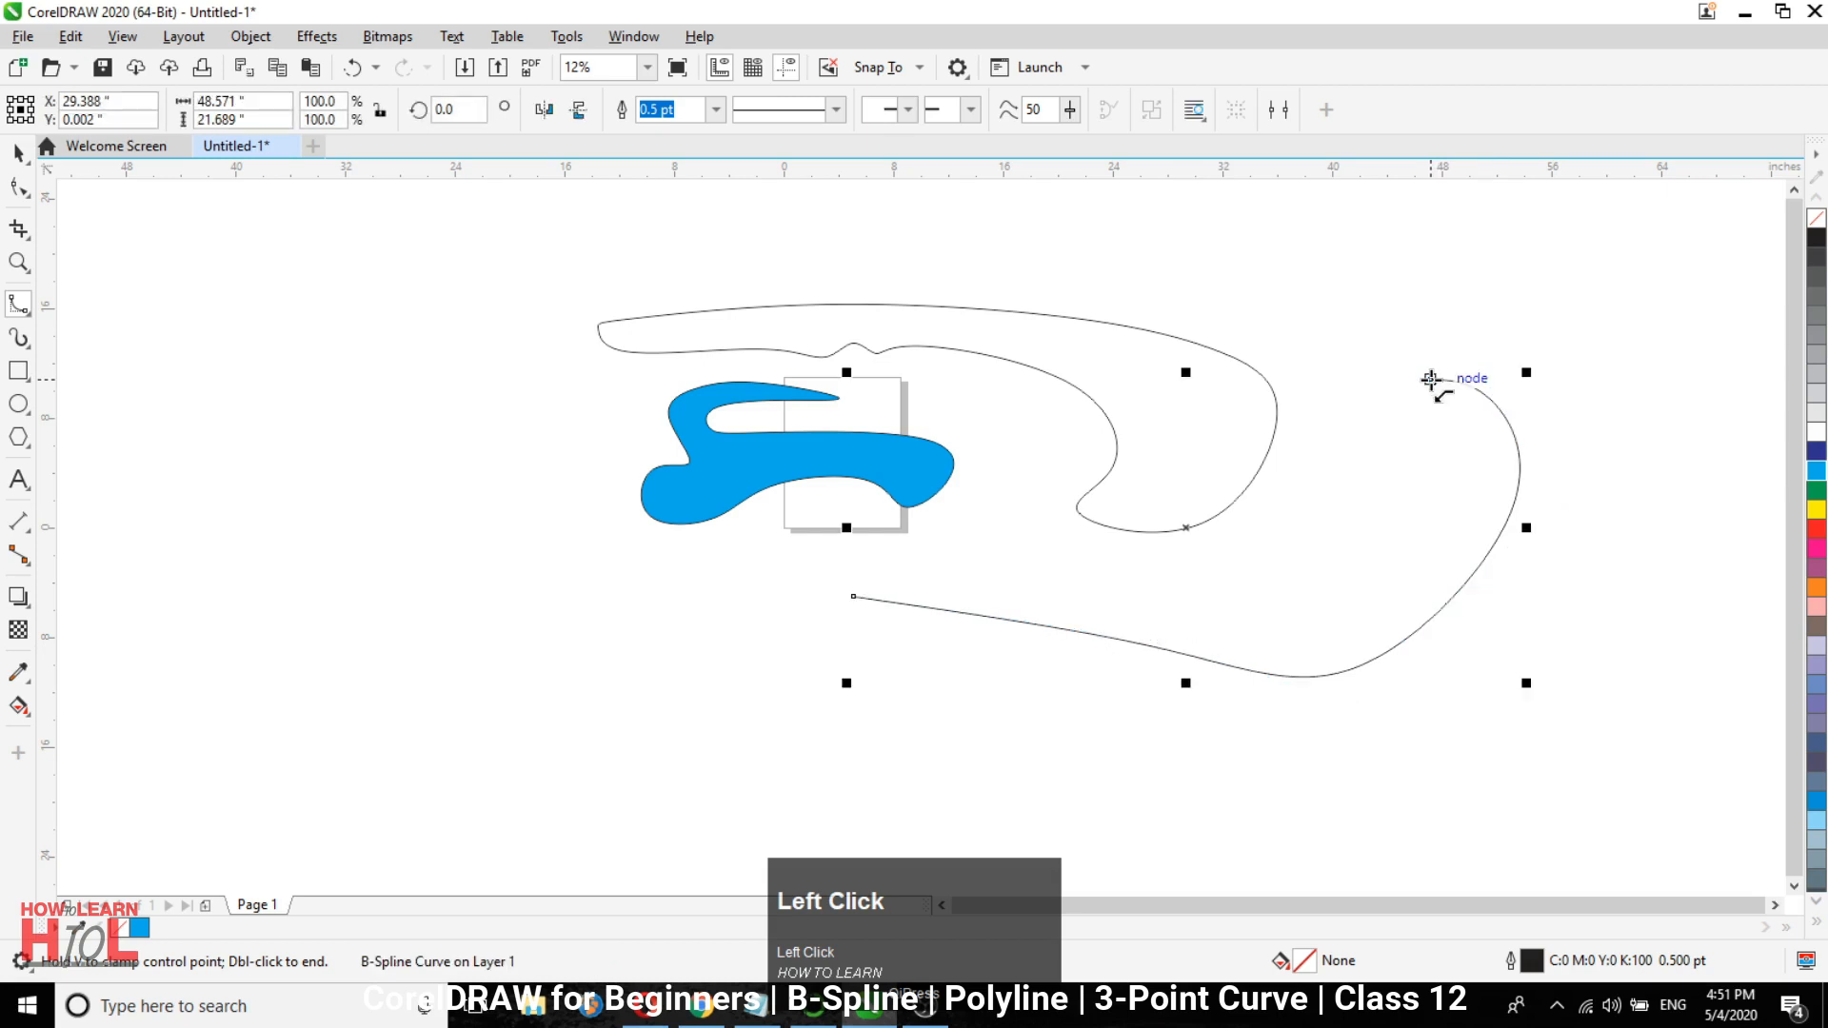
Extend the new B-Spline from its left start node, looping below and around its right side to an open end above the shapes.
left_click(853, 596)
left_click(717, 669)
left_click(803, 806)
left_click(1055, 712)
left_click(1237, 802)
left_click(1539, 783)
left_click(1620, 631)
left_click(1636, 338)
left_click(1604, 280)
left_click(1436, 268)
left_click(1322, 293)
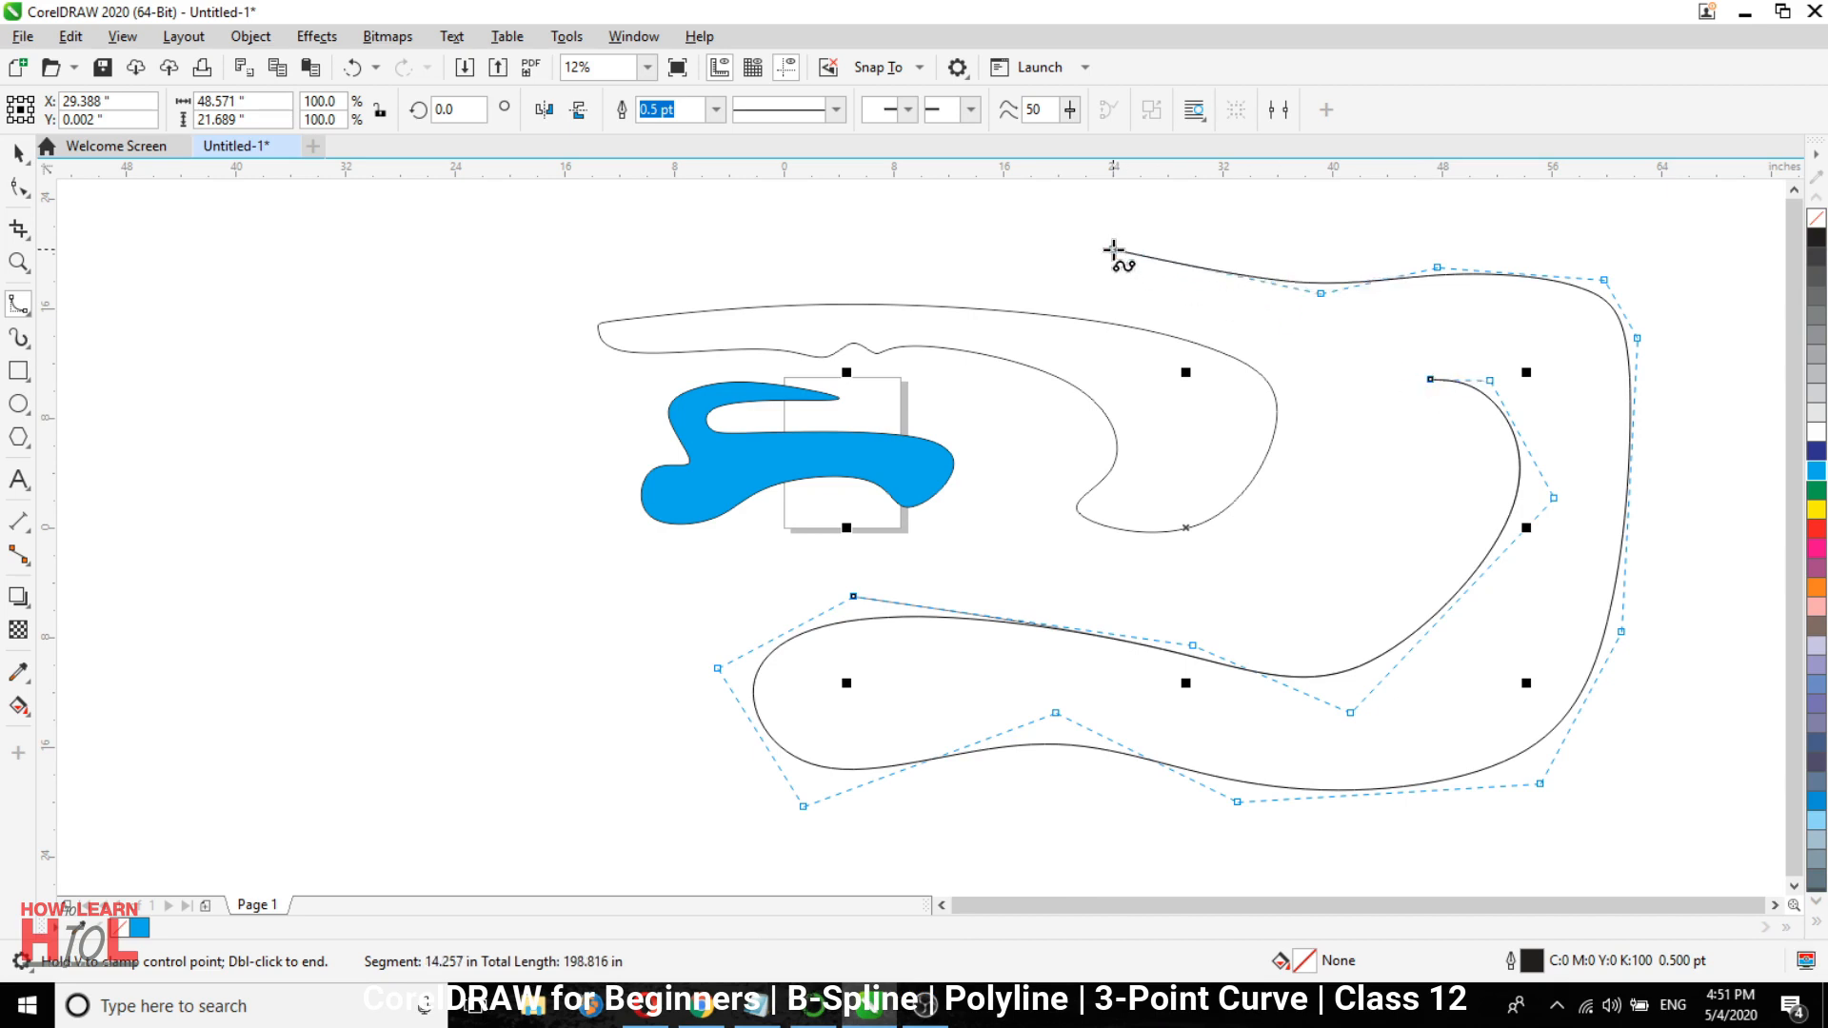
left_click(1114, 249)
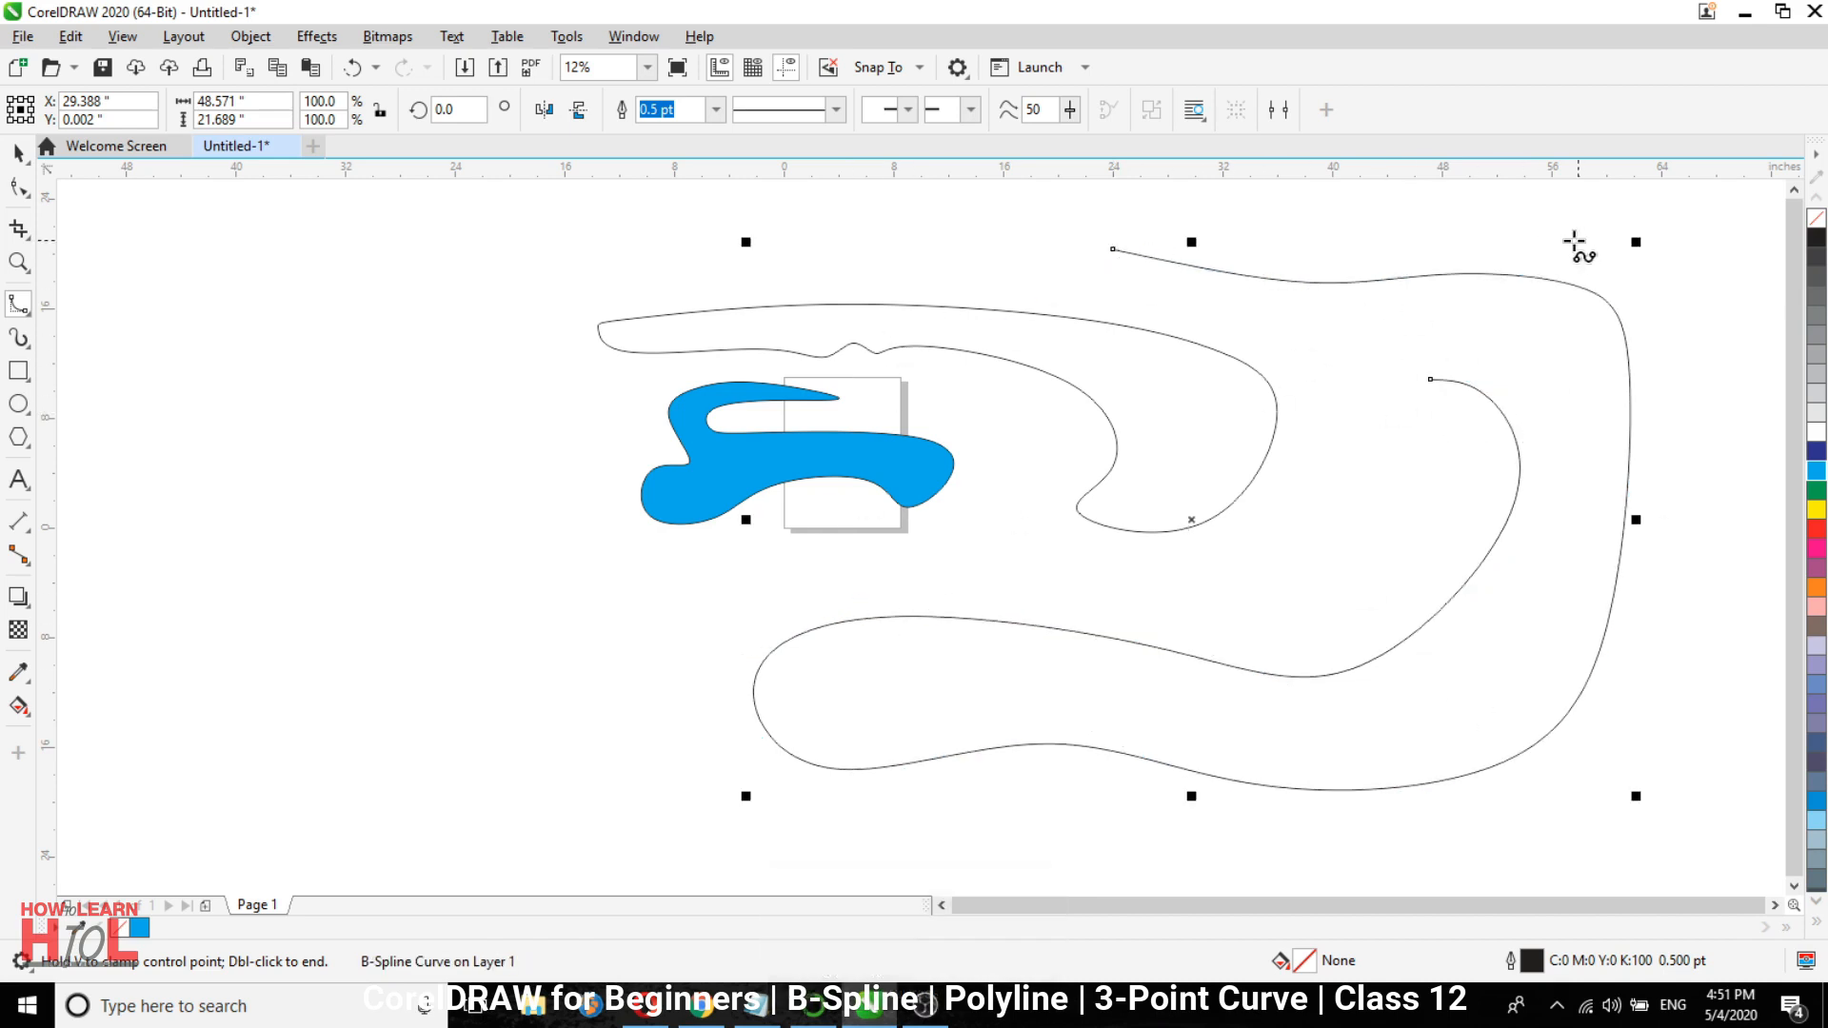
Examine the line style, start and end arrowhead, and freehand smoothing options for the selected B-Spline curve.
left_click(836, 109)
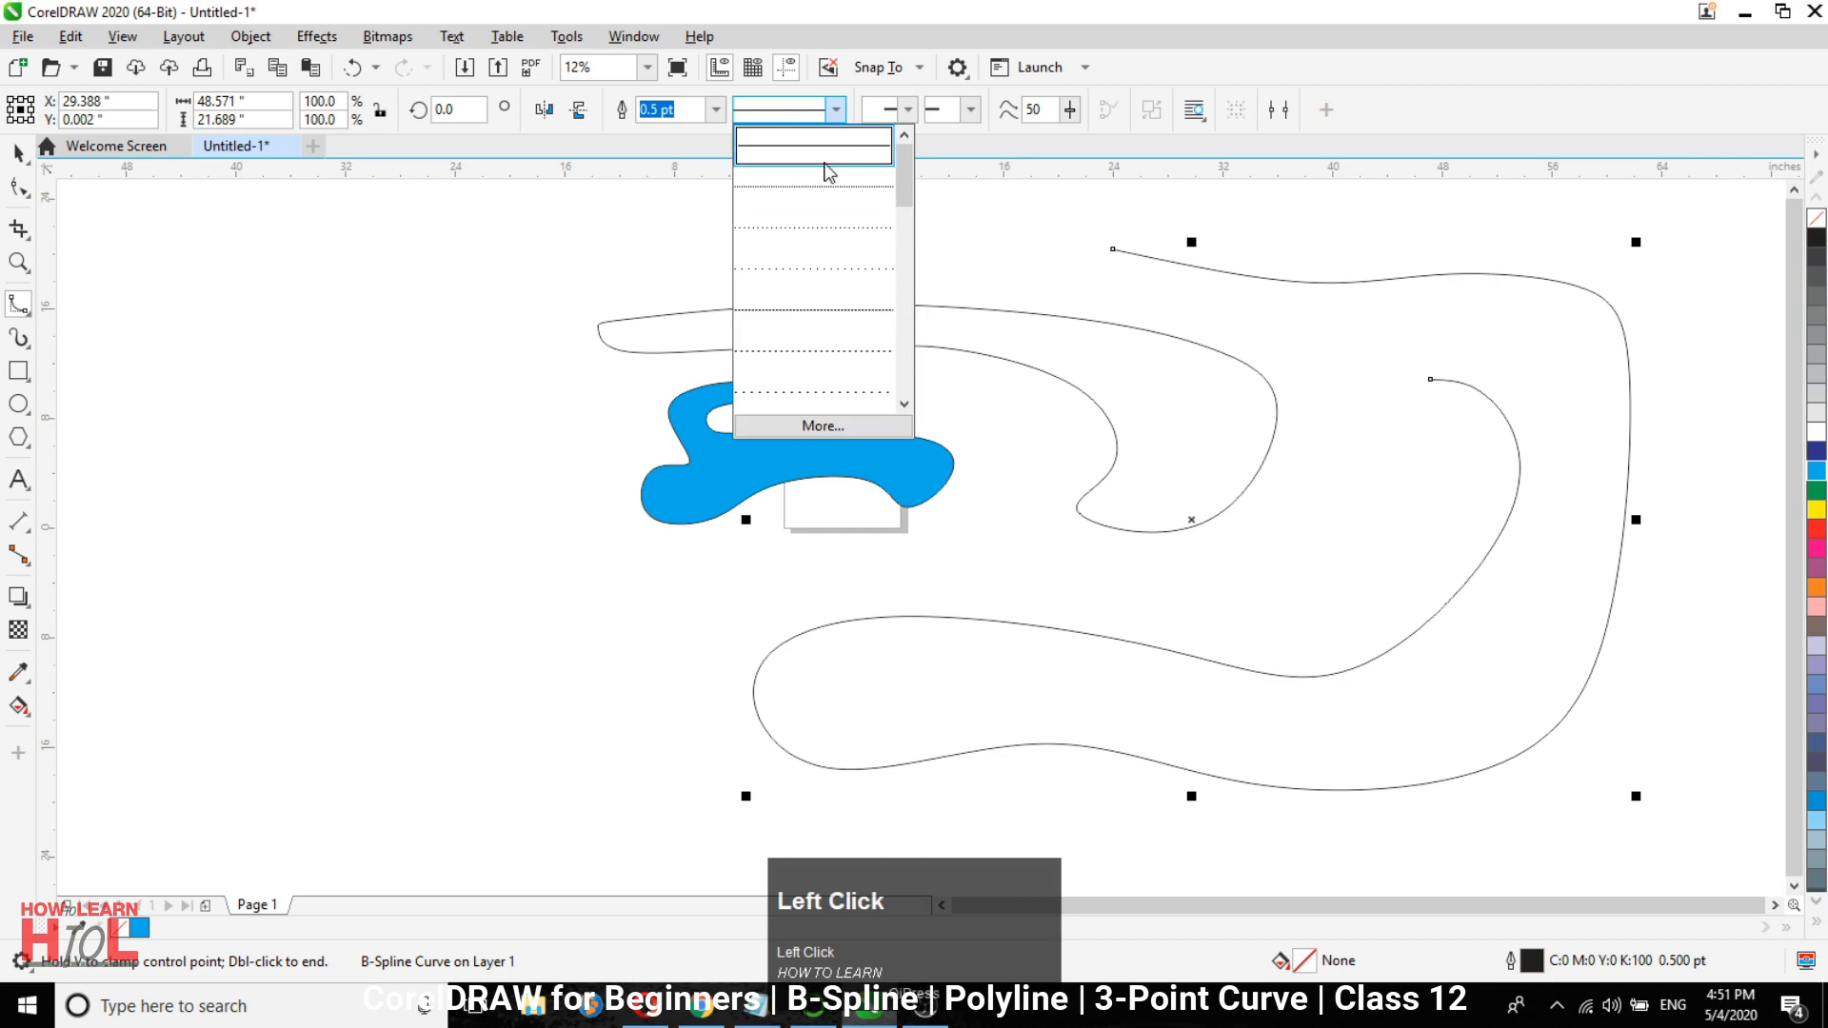
left_click(907, 111)
left_click(908, 111)
left_click(906, 112)
left_click(904, 115)
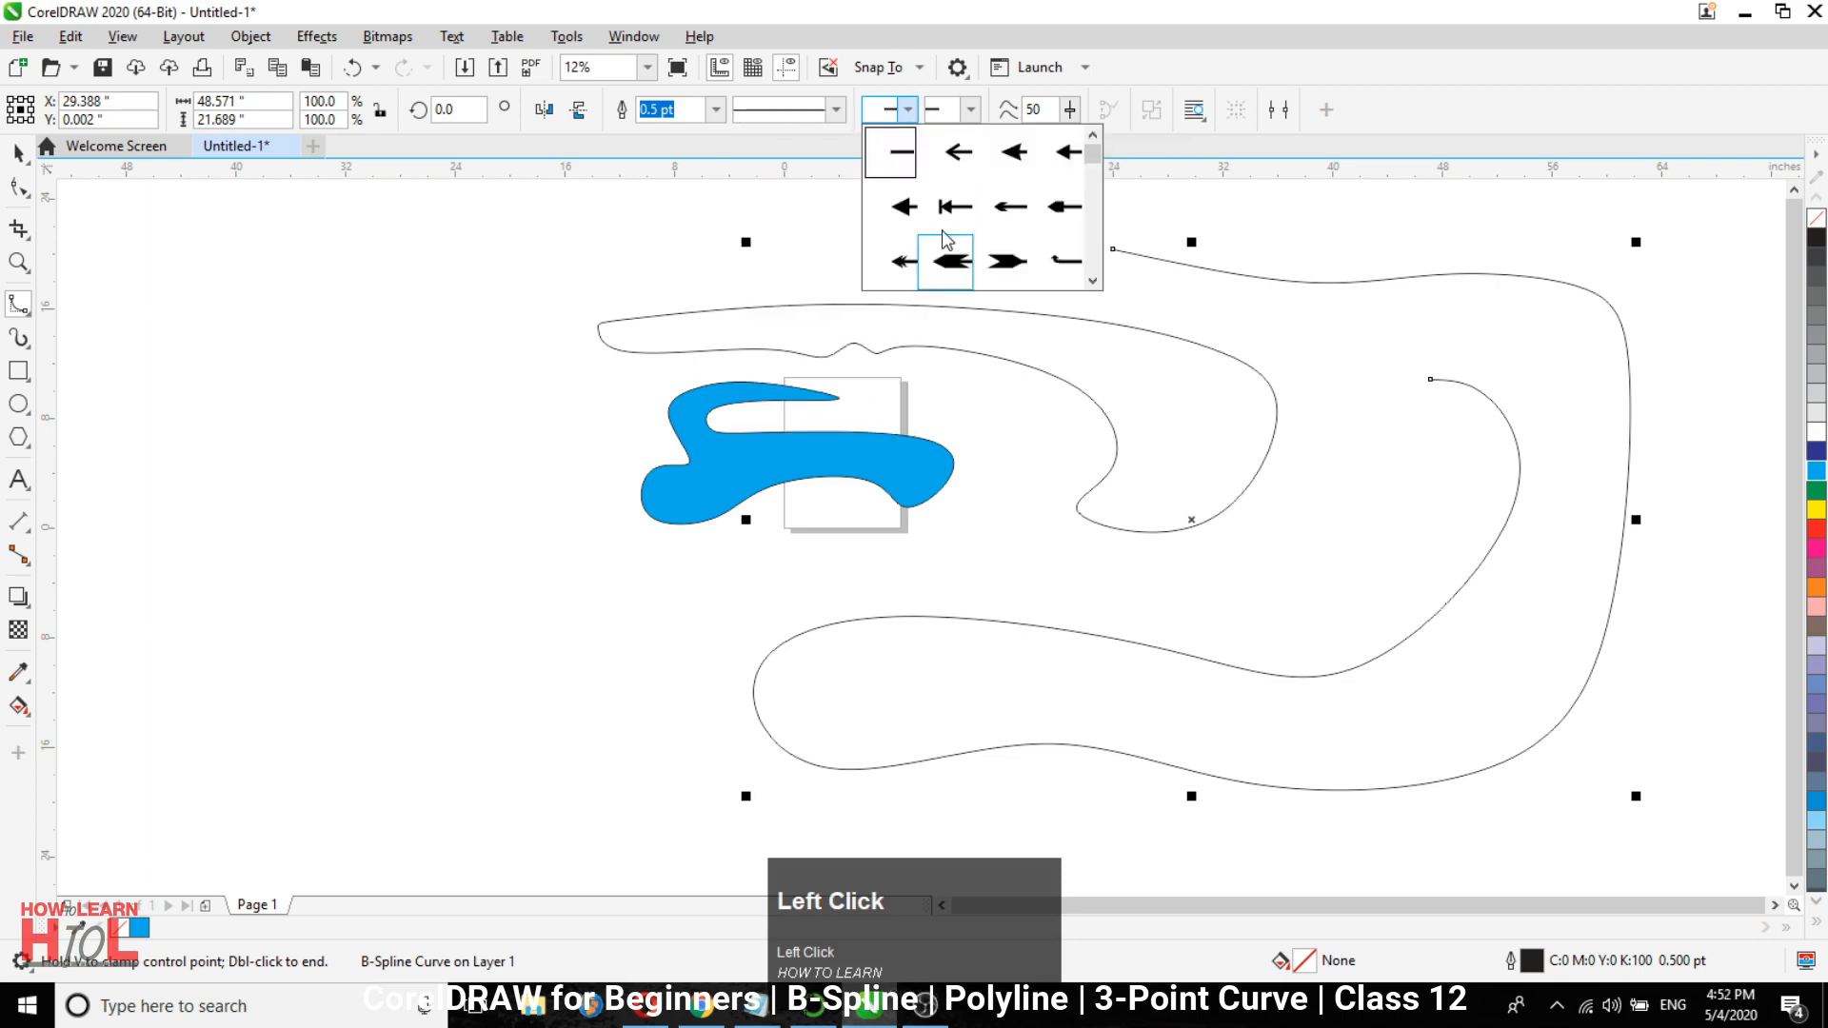
left_click(971, 111)
left_click(973, 110)
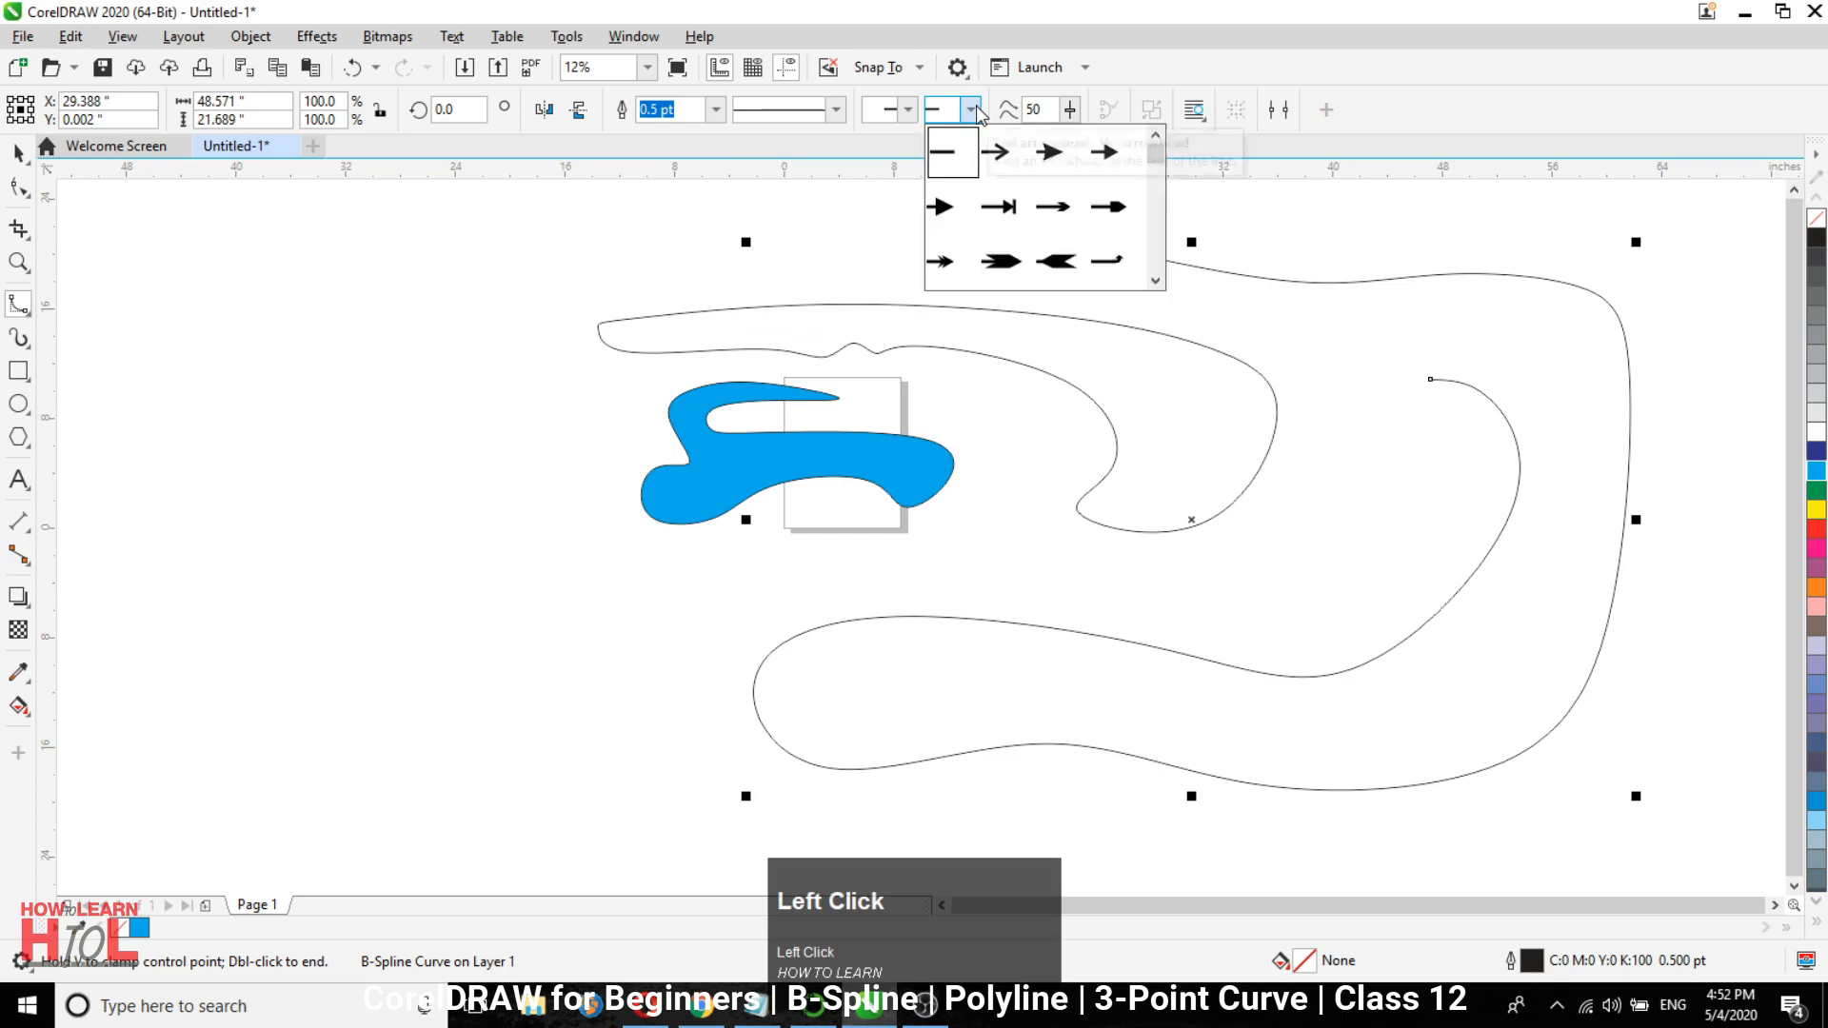
left_click(974, 112)
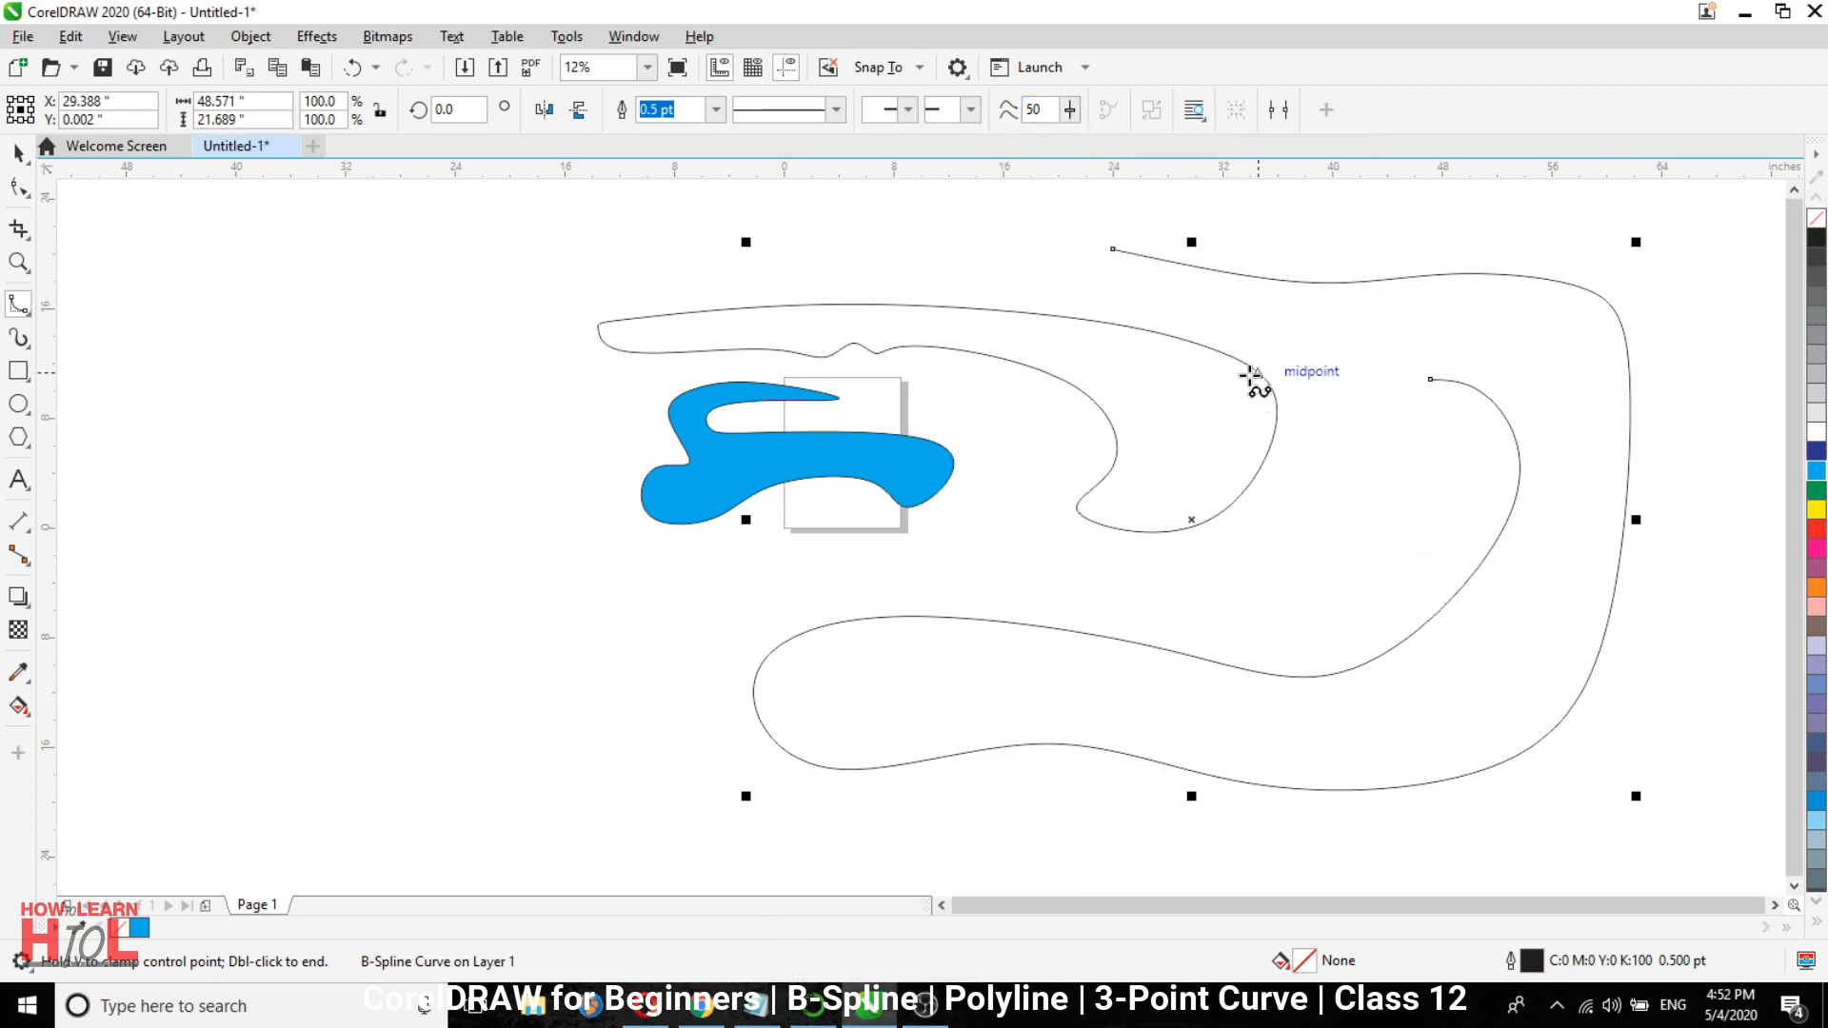
left_click(1071, 110)
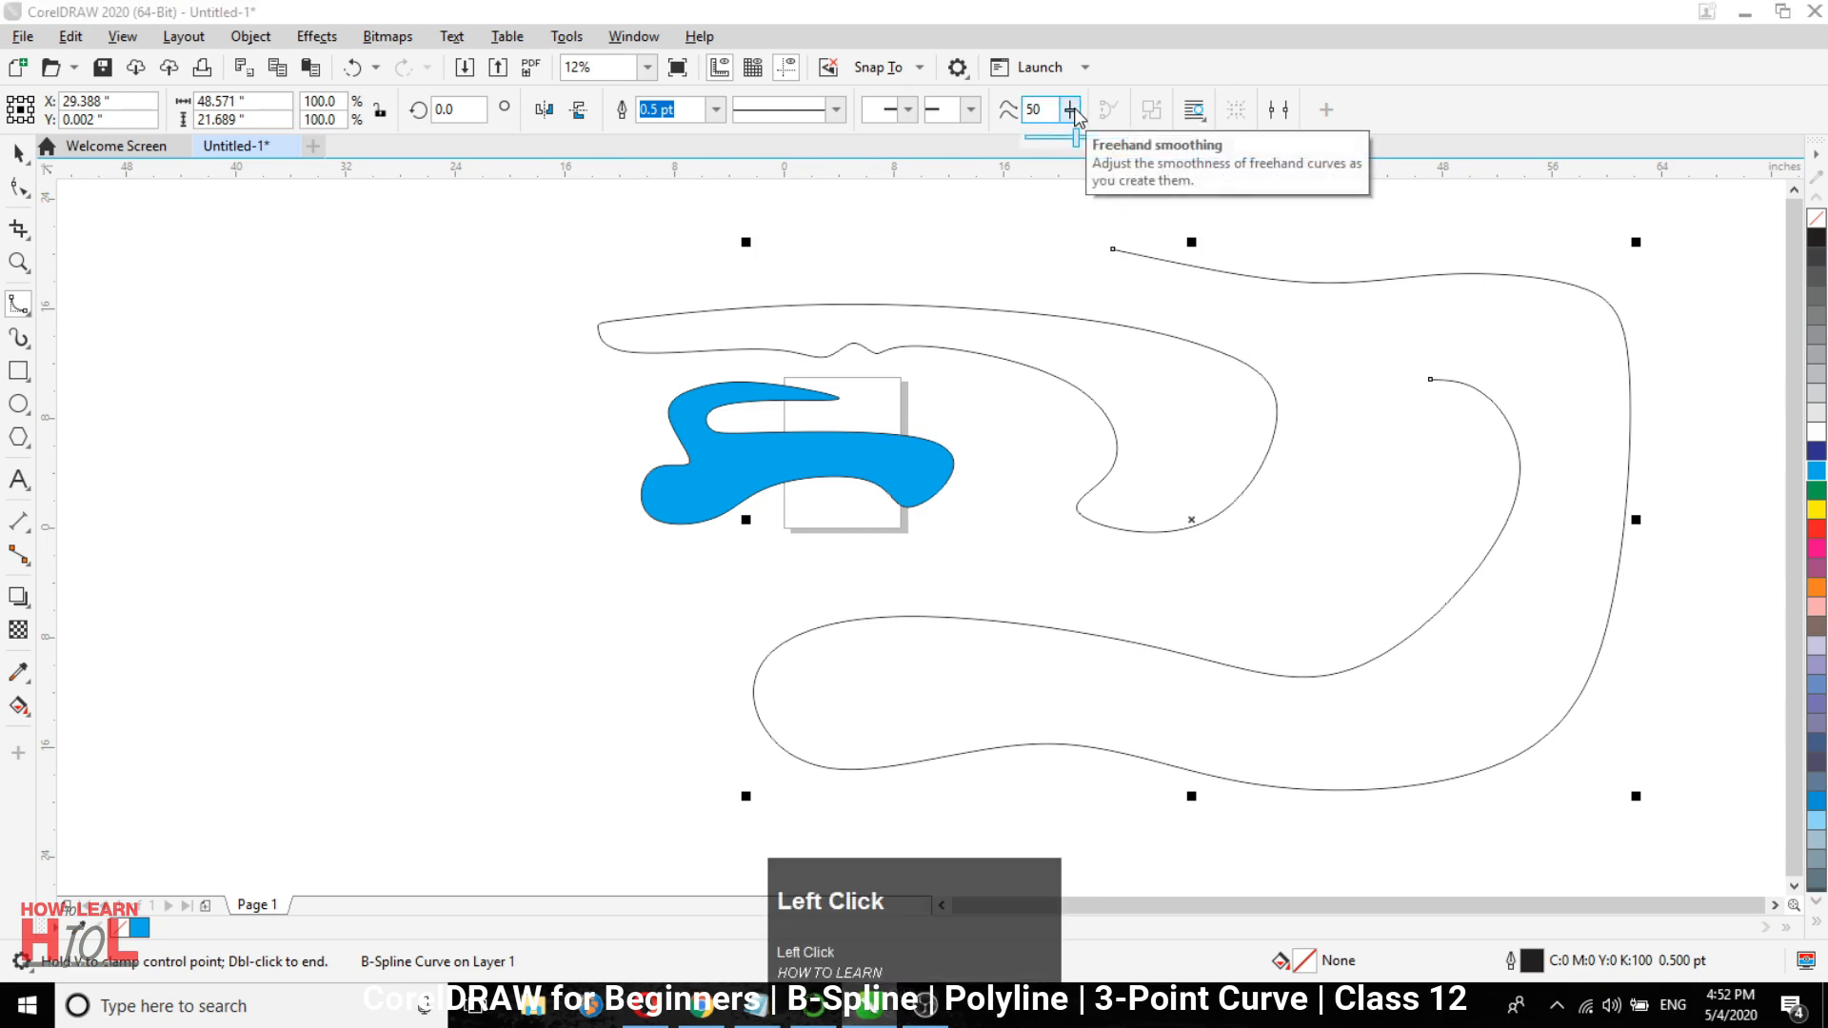
left_click(1071, 110)
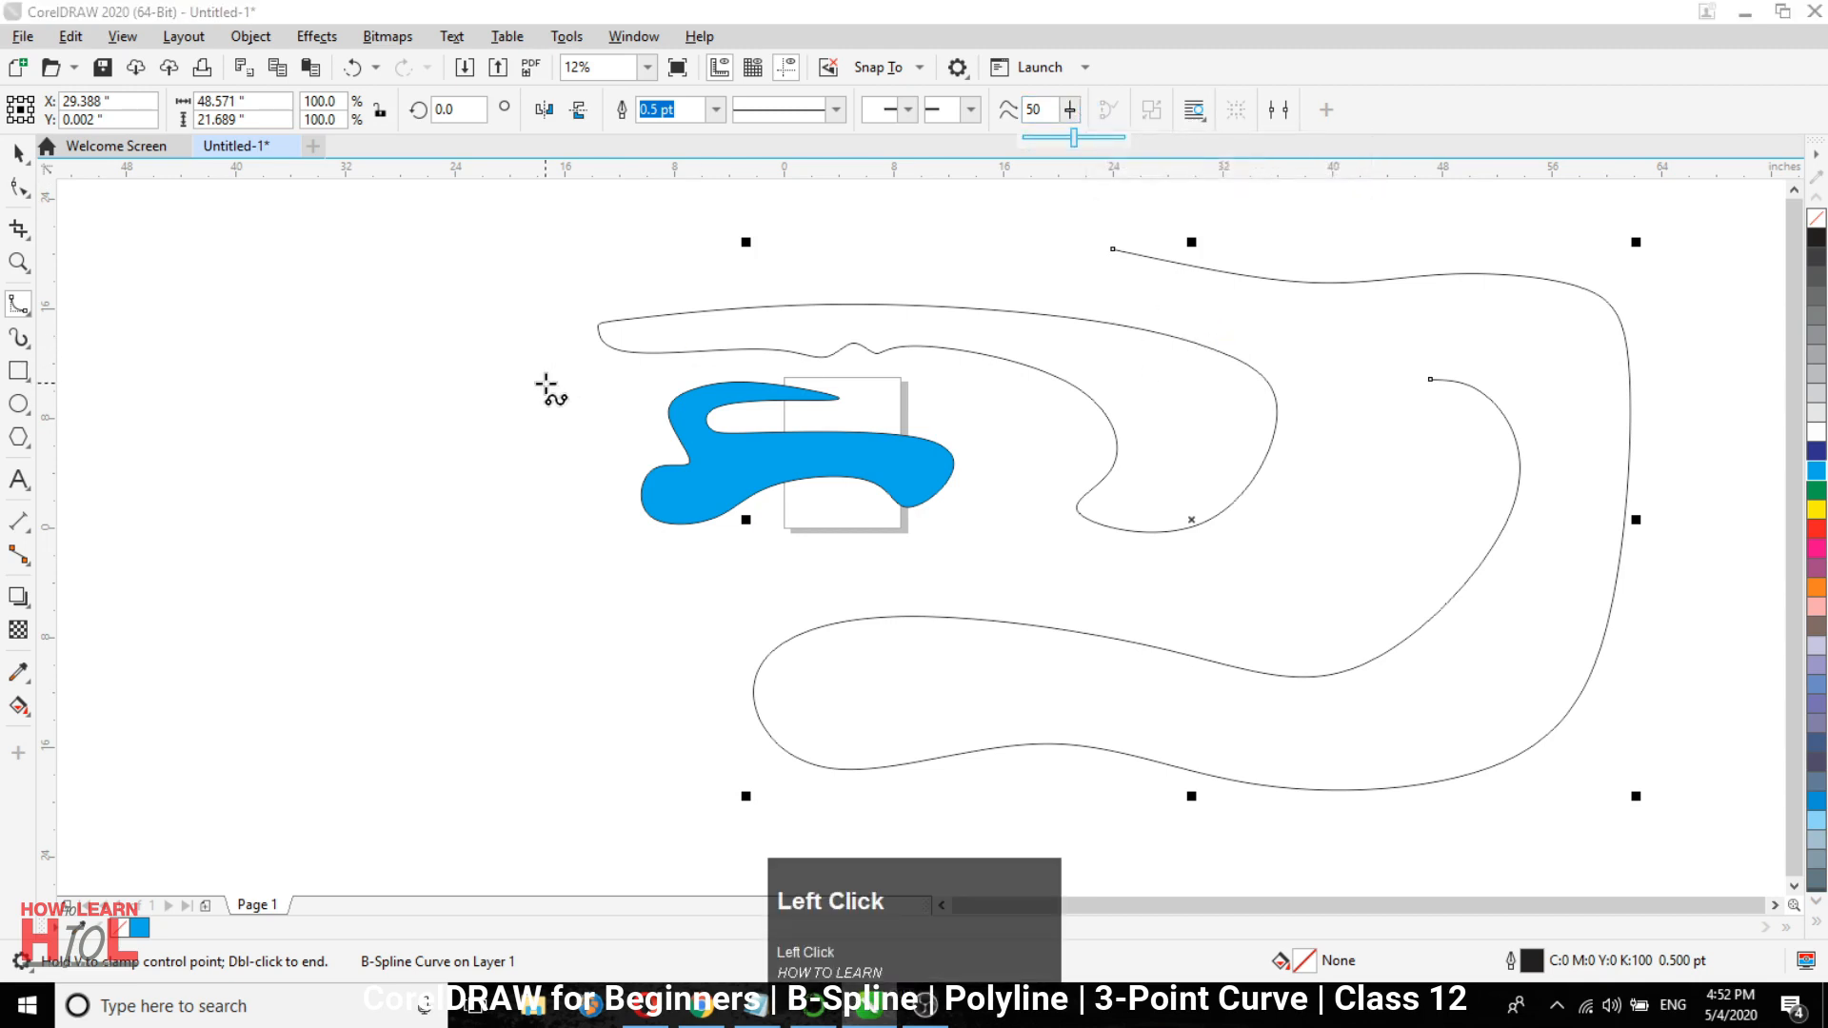
Select and delete all the B-Spline curves, leaving the whole page in view.
left_click(15, 152)
scroll(428, 372, "down", 1)
left_click(1154, 711)
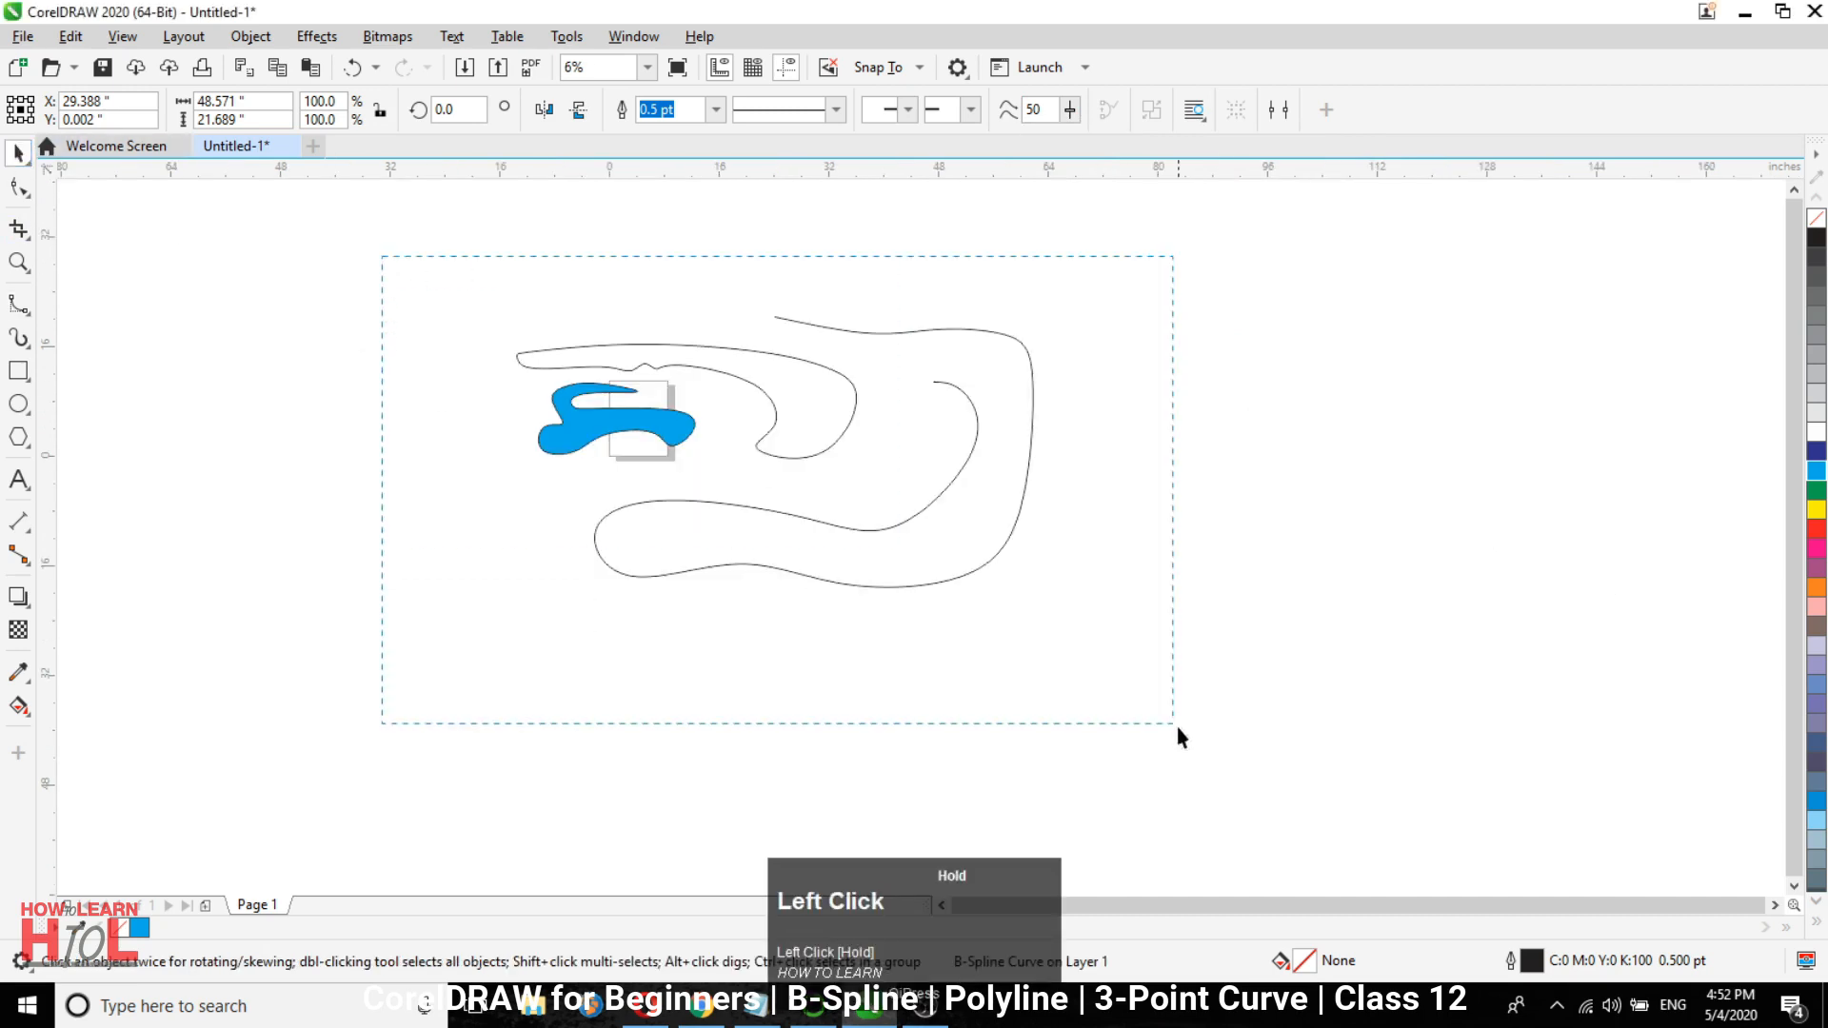
key("ctrl+a")
key("Delete")
key("shift+F4")
Try a continuous Polyline about 55.3 by 21.1 inches mixing freehand curves and straight segments around the page, and undo it.
left_click(18, 304)
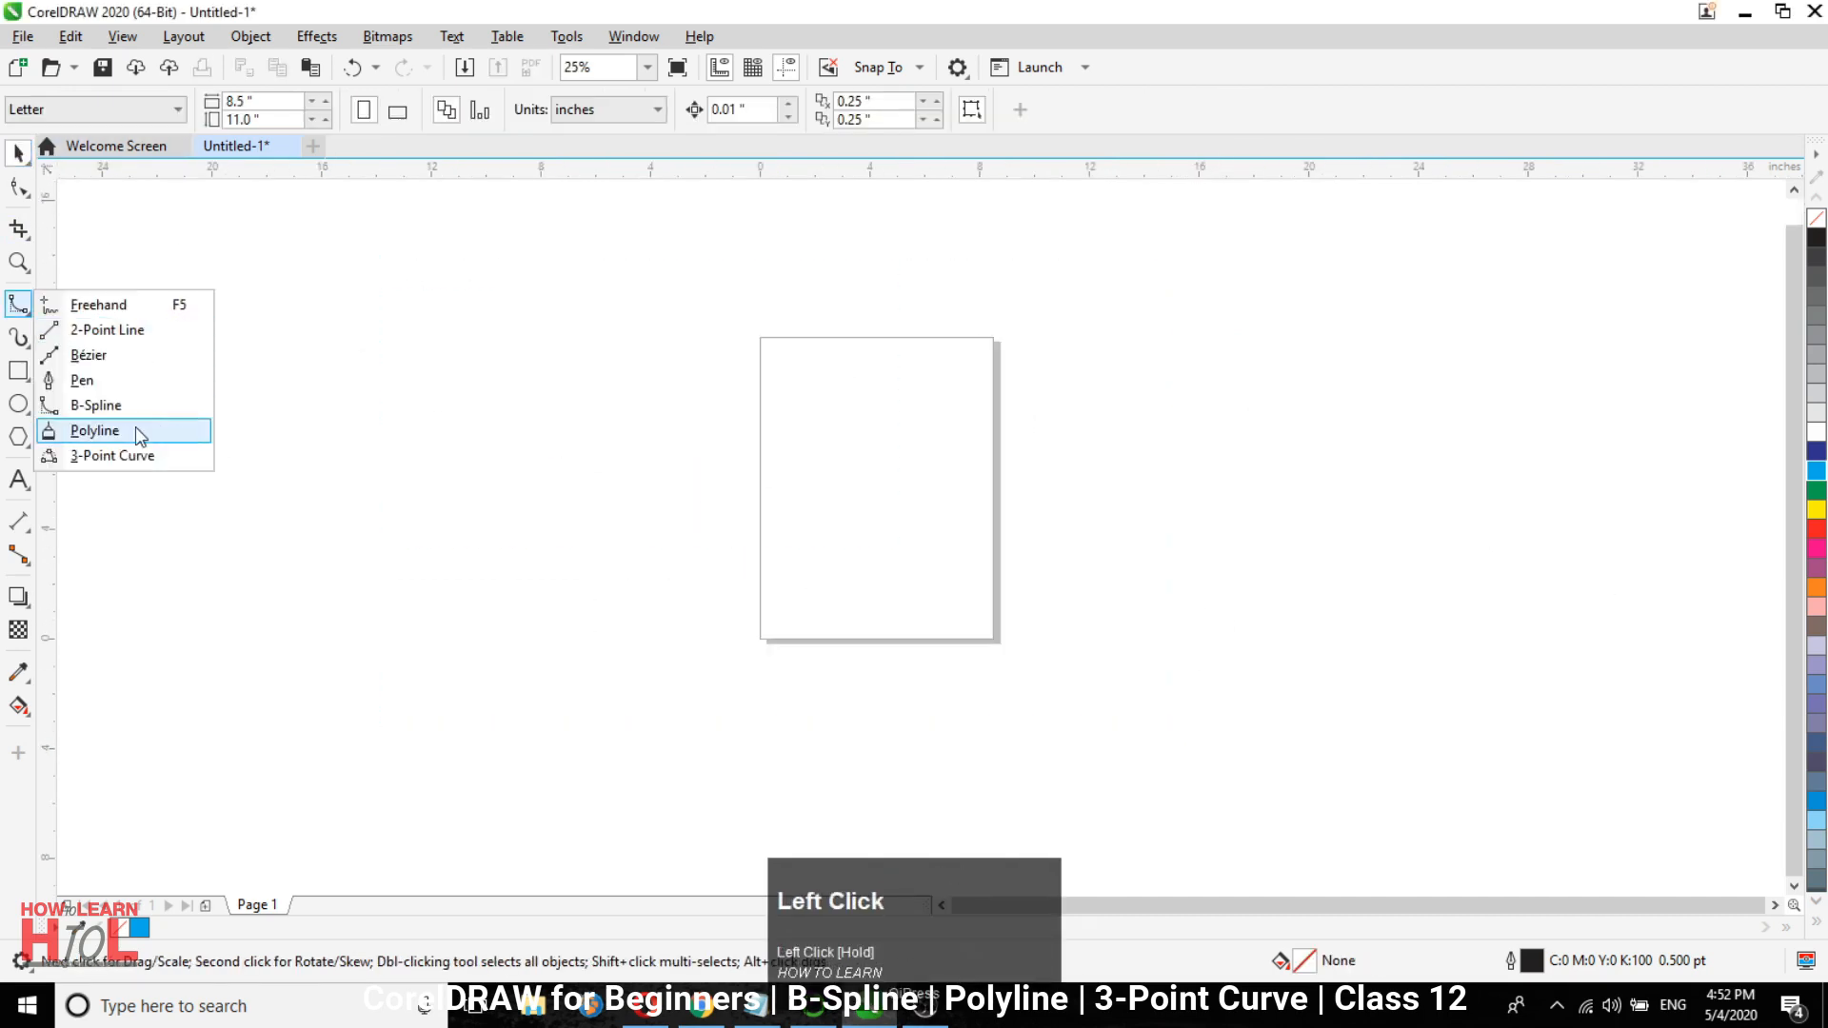
left_click(95, 430)
mouse_move(582, 420)
left_mouse_down()
mouse_move(1308, 424)
mouse_move(1423, 385)
mouse_move(1436, 495)
mouse_move(933, 587)
mouse_move(1095, 730)
mouse_move(1333, 678)
mouse_move(1494, 610)
mouse_move(1532, 563)
left_mouse_up()
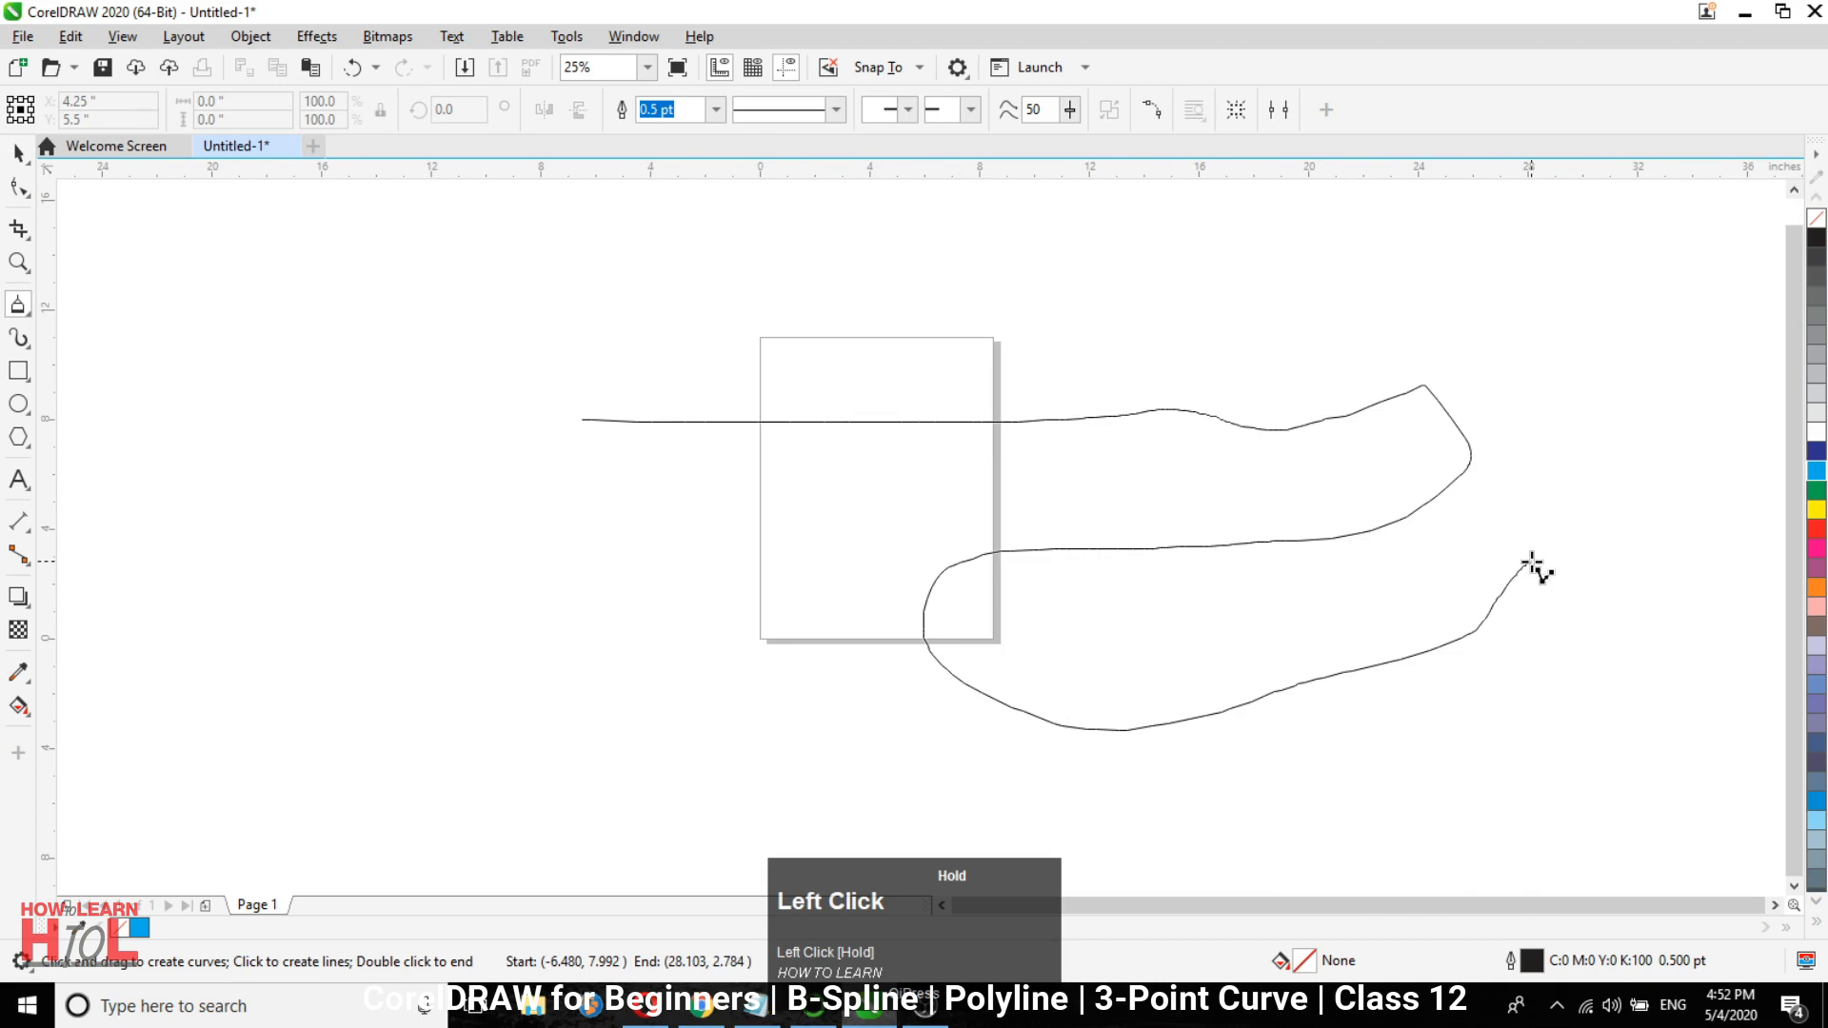
mouse_move(1536, 561)
left_mouse_down()
mouse_move(1573, 650)
mouse_move(1500, 714)
mouse_move(1323, 767)
left_mouse_up()
mouse_move(1217, 808)
left_mouse_down()
mouse_move(759, 731)
mouse_move(682, 626)
mouse_move(535, 643)
mouse_move(399, 708)
mouse_move(299, 559)
mouse_move(483, 454)
mouse_move(676, 558)
mouse_move(734, 463)
mouse_move(331, 347)
mouse_move(315, 551)
mouse_move(506, 577)
mouse_move(864, 418)
mouse_move(899, 305)
mouse_move(1101, 320)
left_mouse_up()
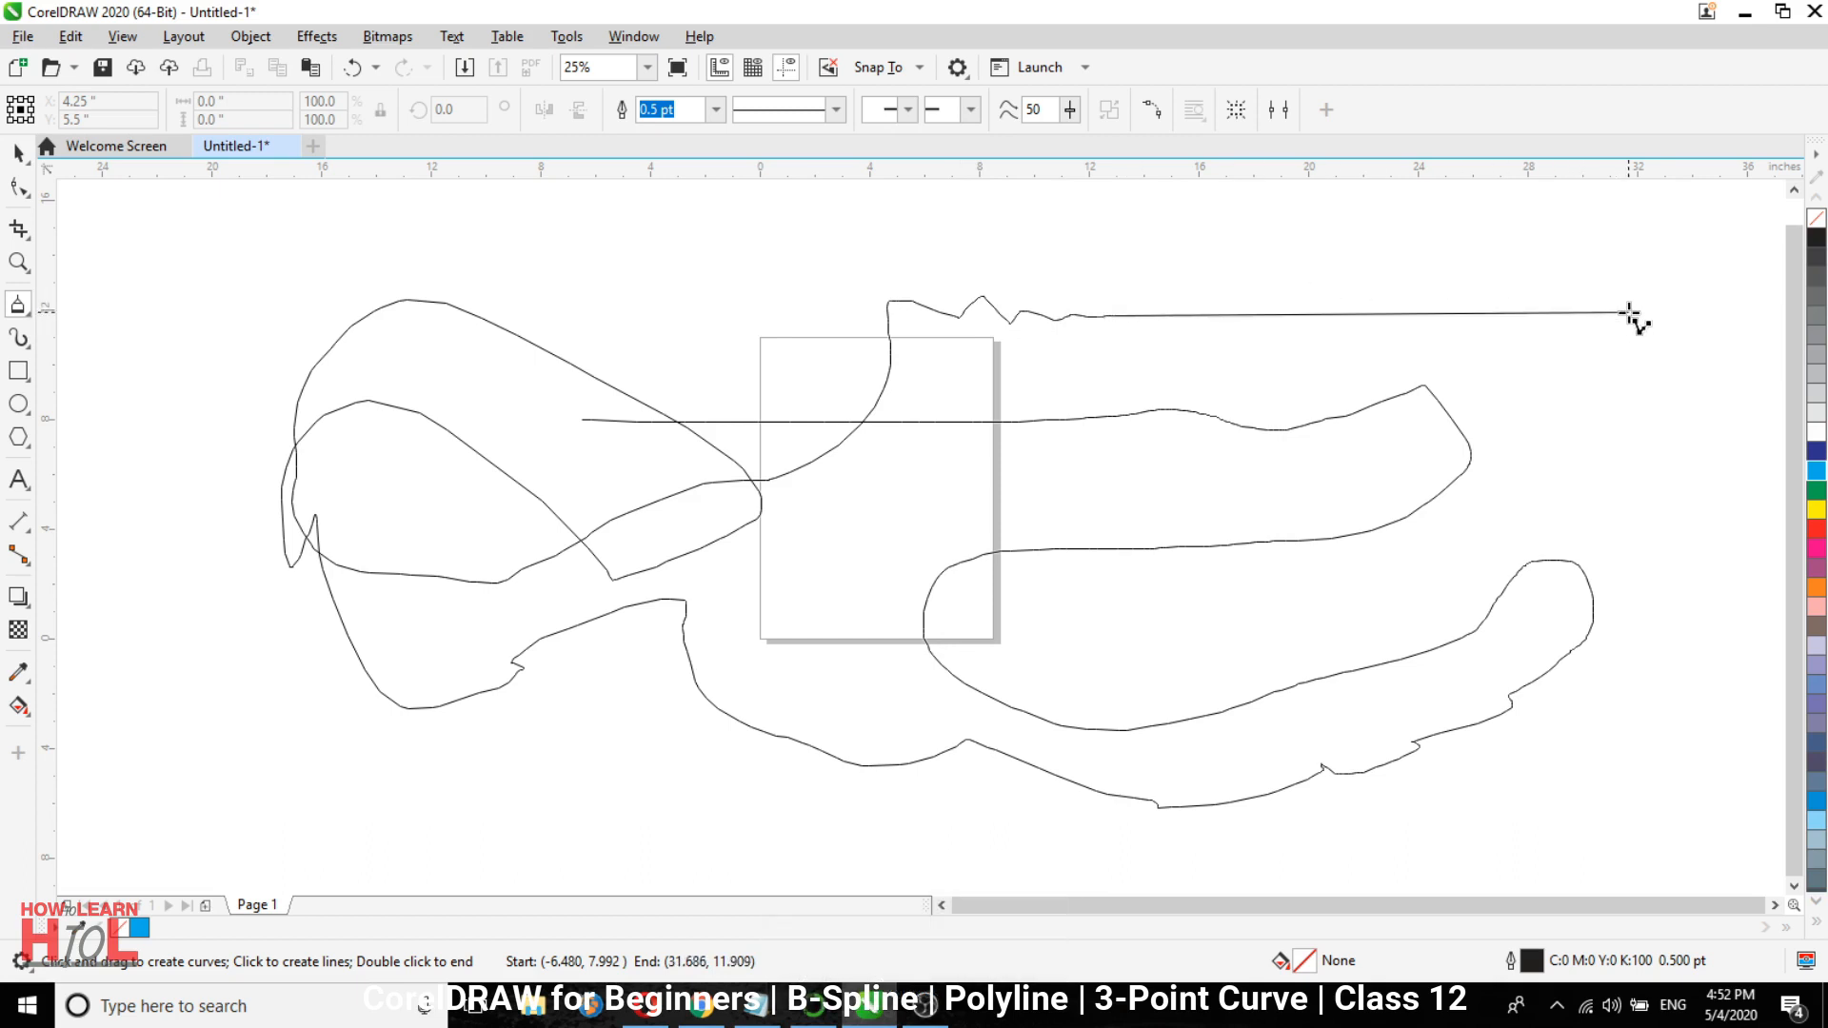
mouse_move(1630, 314)
left_mouse_down()
mouse_move(1644, 412)
mouse_move(1575, 443)
mouse_move(1676, 522)
left_mouse_up()
mouse_move(1656, 682)
left_mouse_down()
mouse_move(1547, 789)
mouse_move(1201, 842)
left_mouse_up()
mouse_move(749, 812)
left_mouse_down()
mouse_move(571, 772)
mouse_move(457, 805)
mouse_move(304, 783)
mouse_move(220, 742)
mouse_move(178, 570)
mouse_move(170, 332)
left_mouse_up()
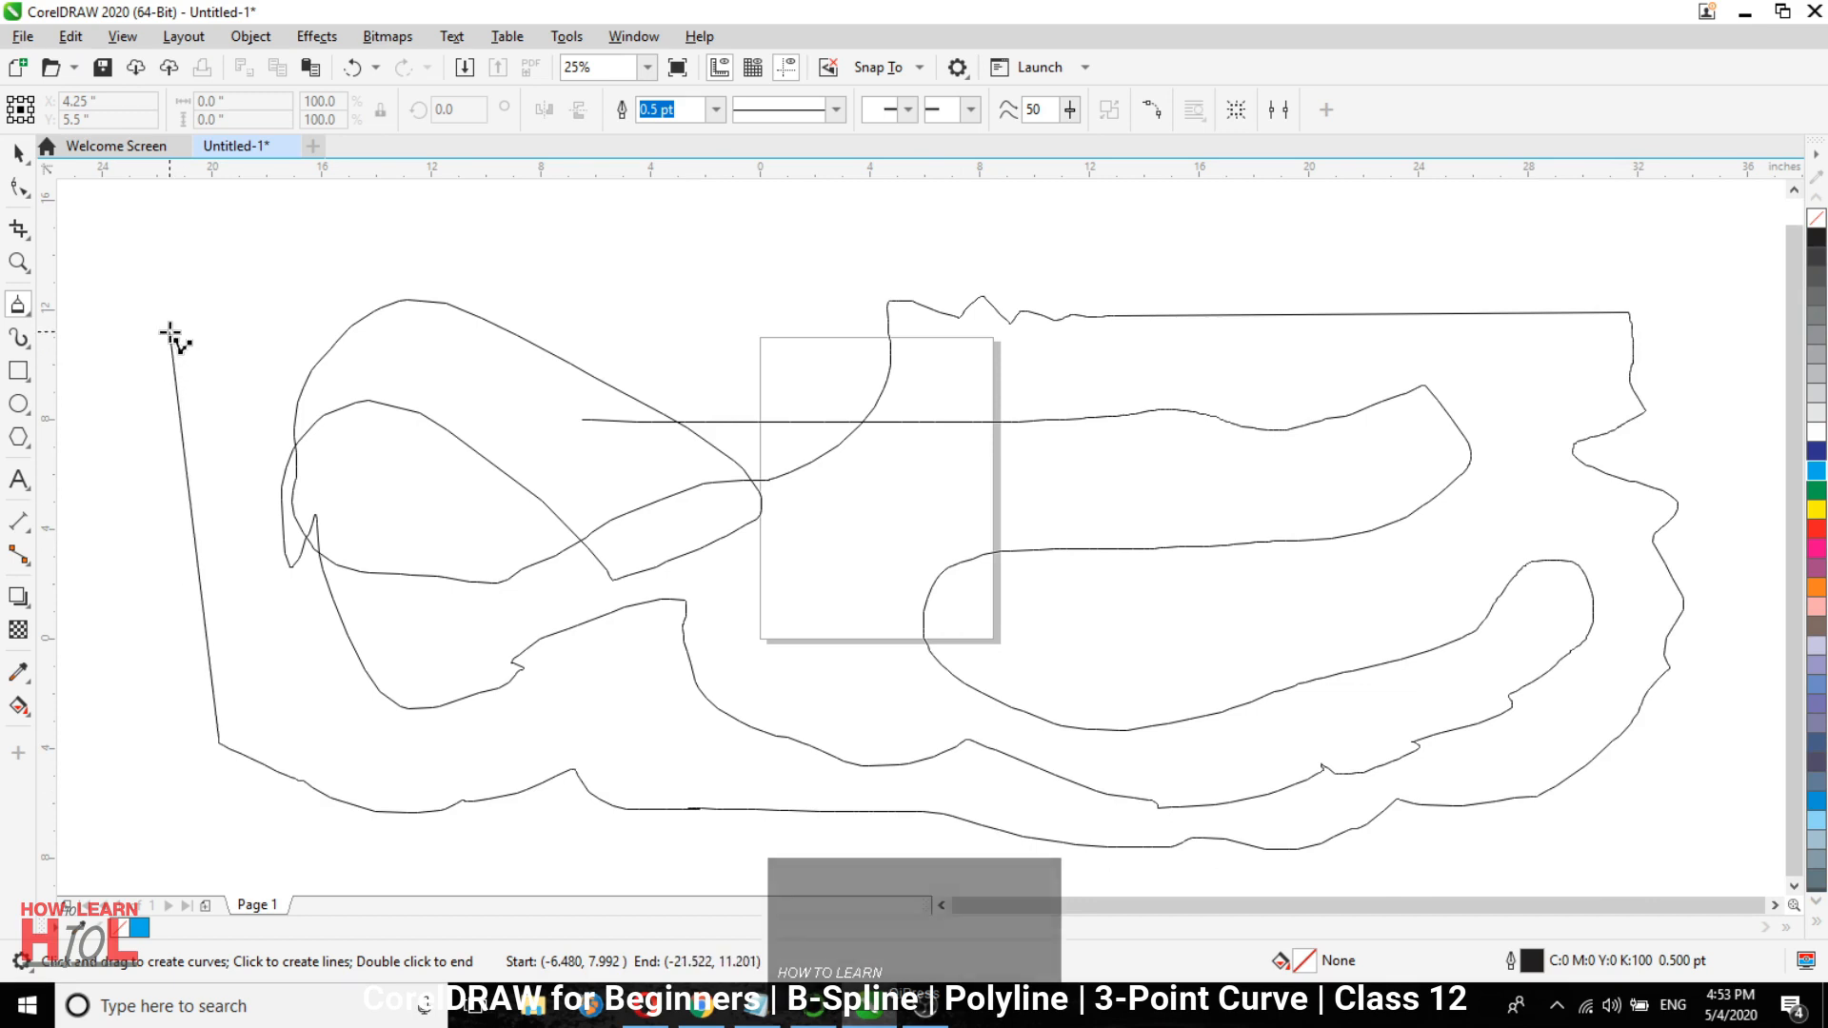
double_click(166, 274)
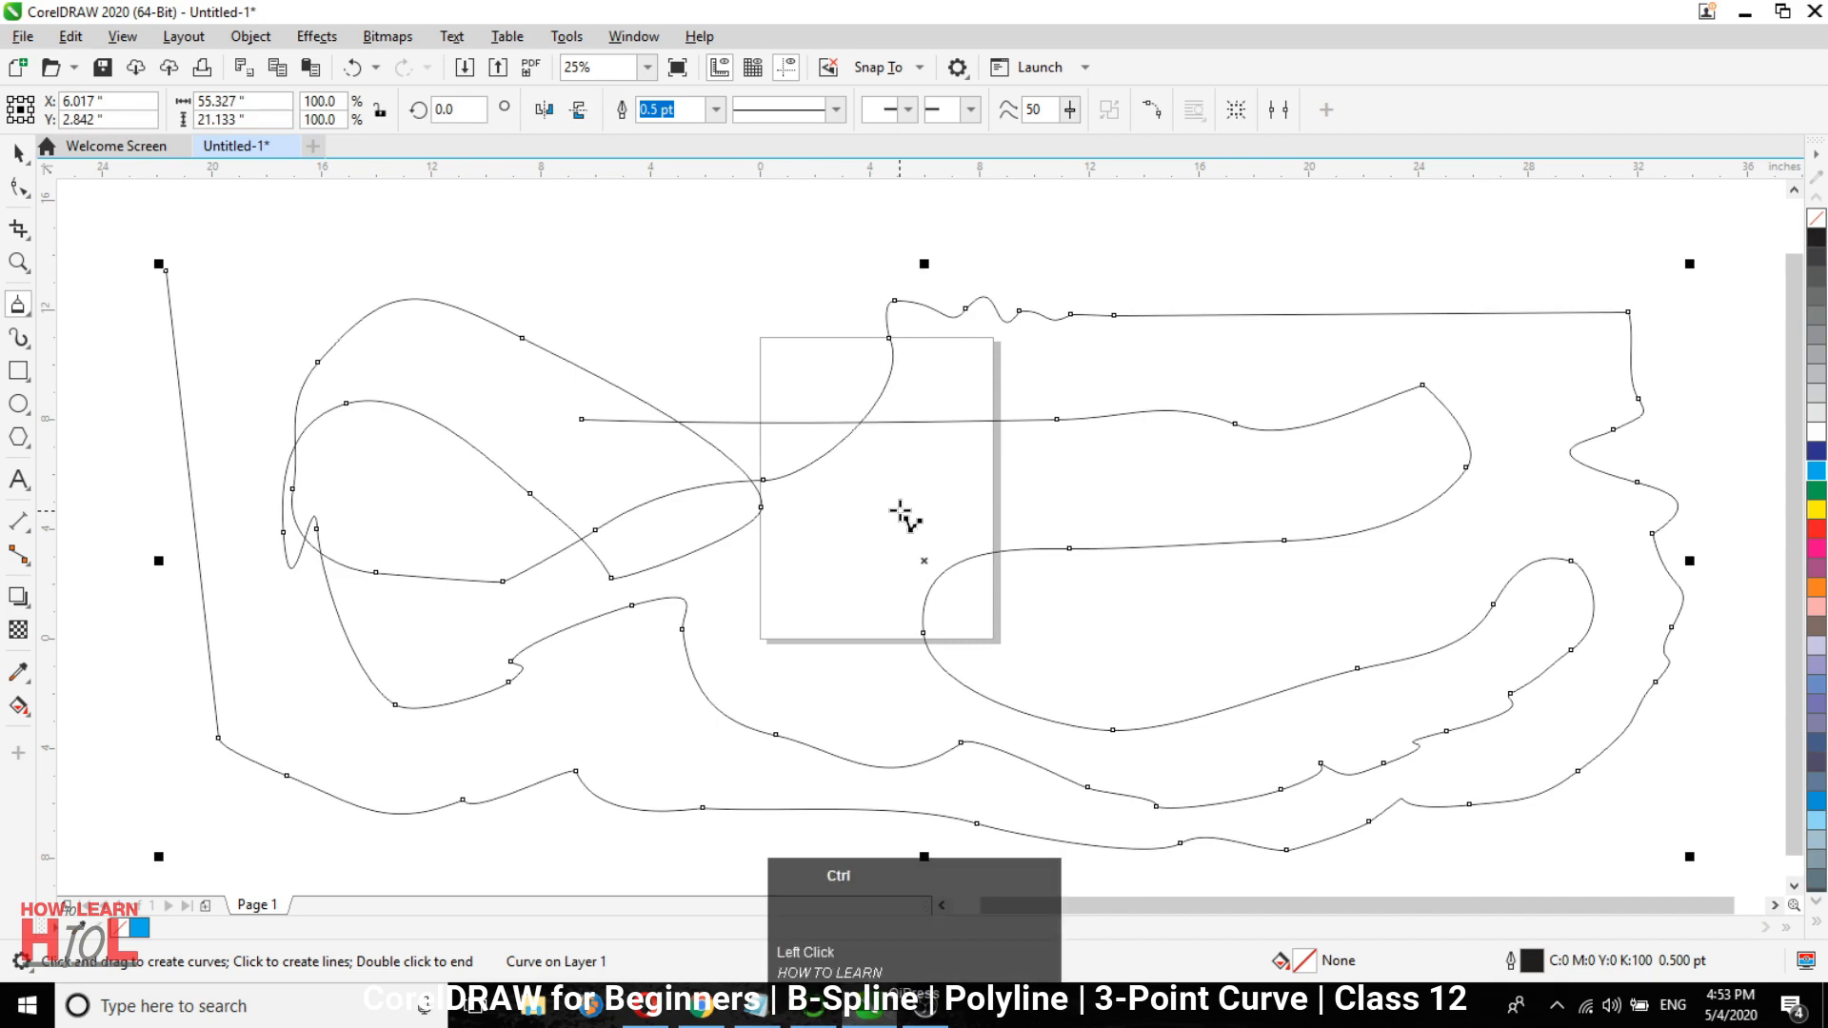
key("ctrl+z")
Draw a closed freehand Polyline shape about 19.4 by 12.6 inches over the page's left side and fill it with yellow.
mouse_move(644, 344)
left_mouse_down()
mouse_move(786, 347)
mouse_move(845, 434)
mouse_move(881, 625)
mouse_move(667, 595)
mouse_move(487, 650)
mouse_move(360, 499)
mouse_move(594, 490)
mouse_move(552, 327)
mouse_move(588, 318)
mouse_move(641, 350)
left_mouse_up()
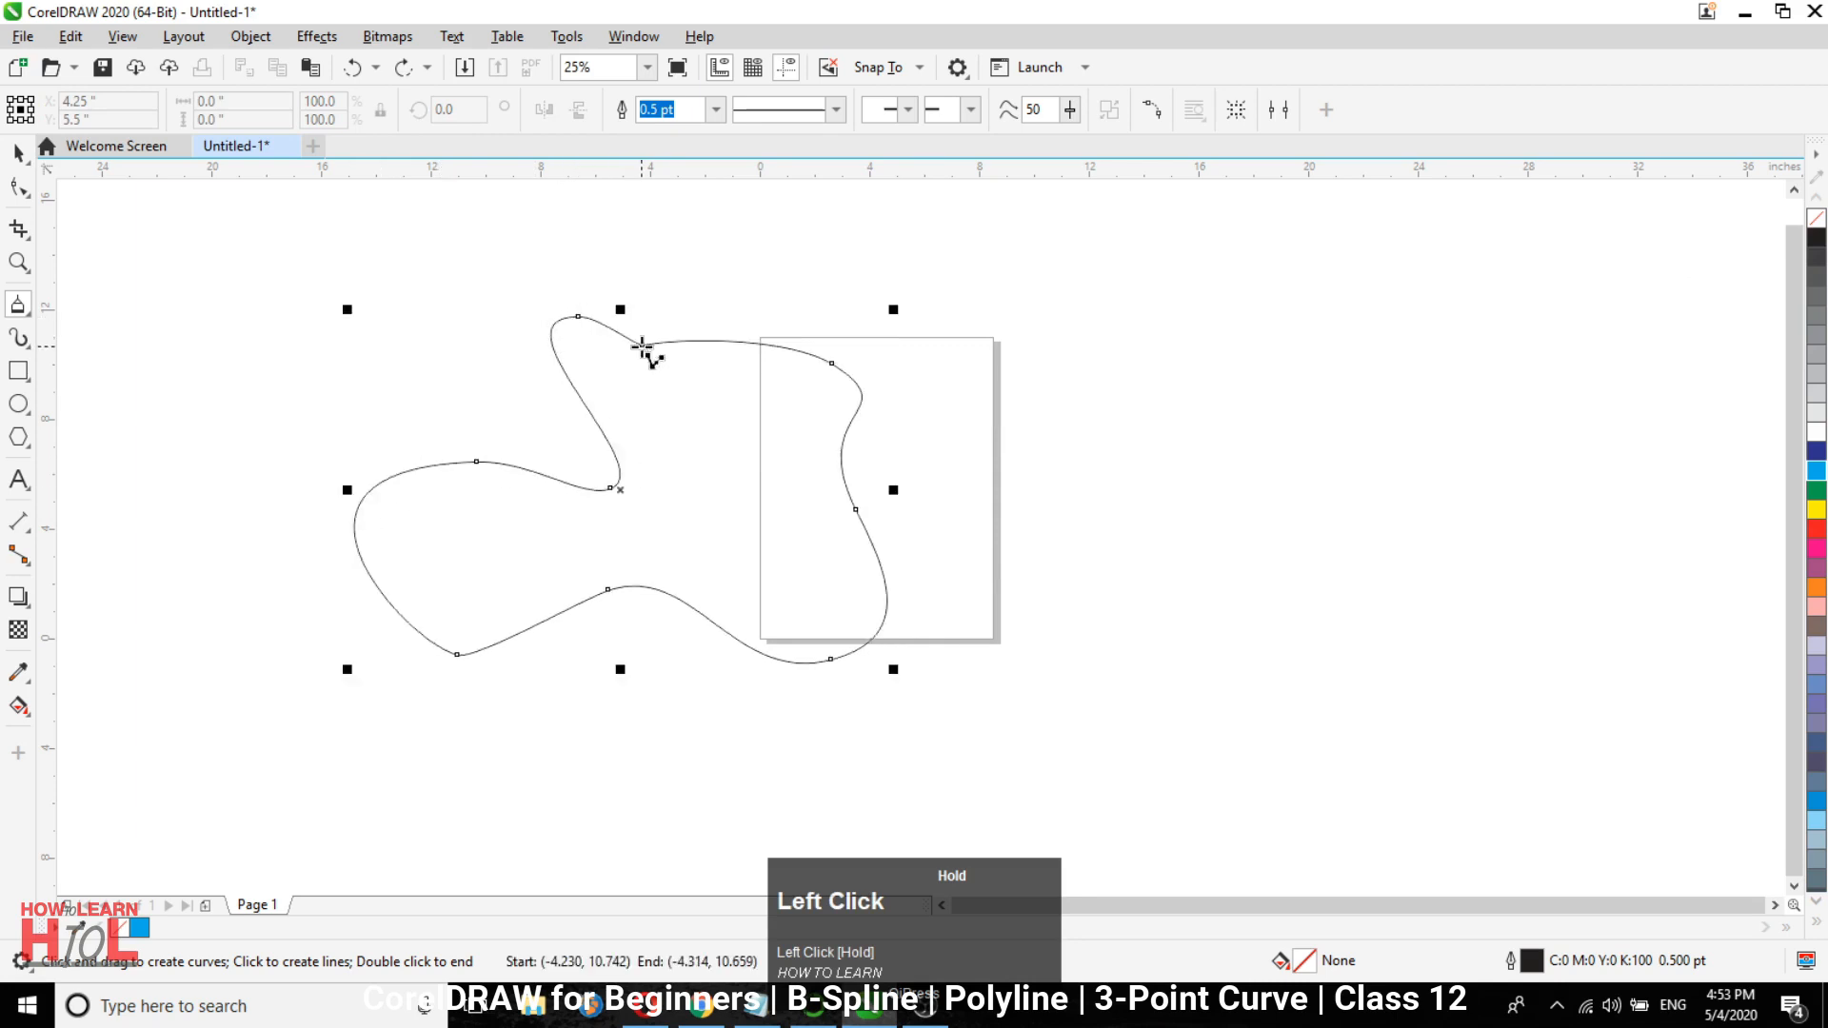
left_click(1820, 510)
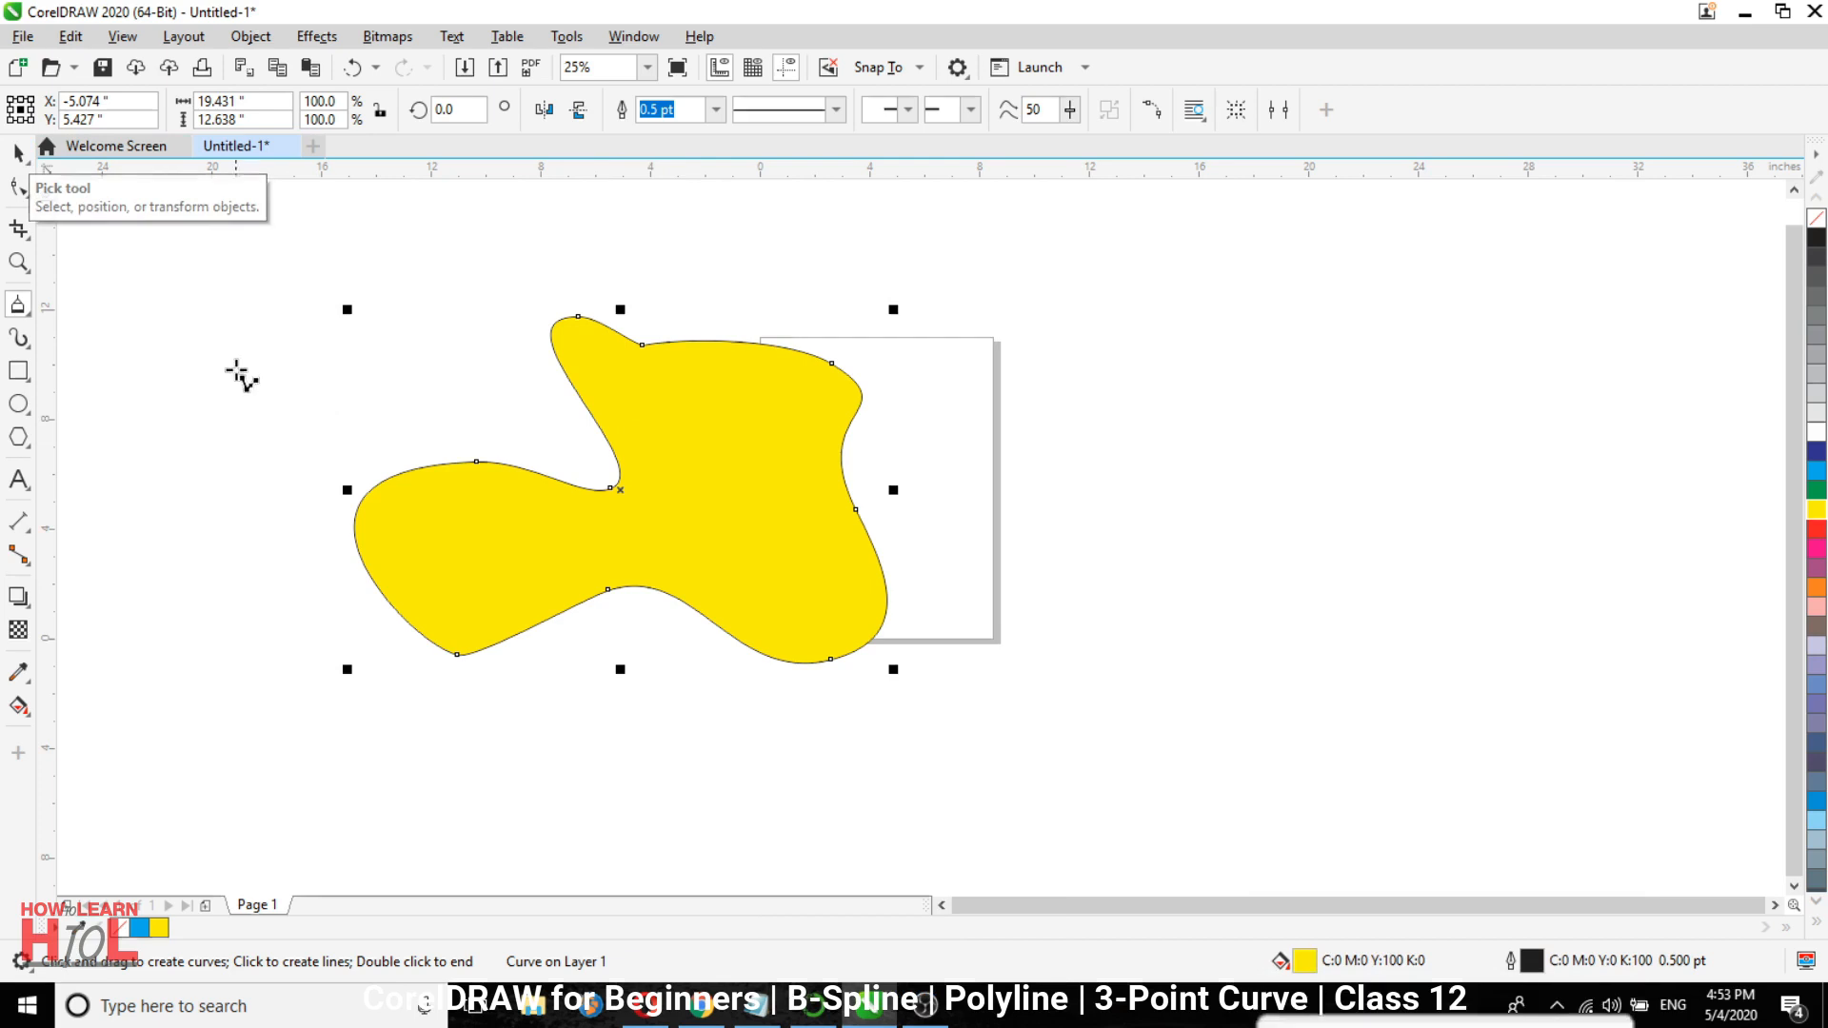
Select and delete the yellow Polyline shape, leaving the drawing empty.
left_click(23, 314)
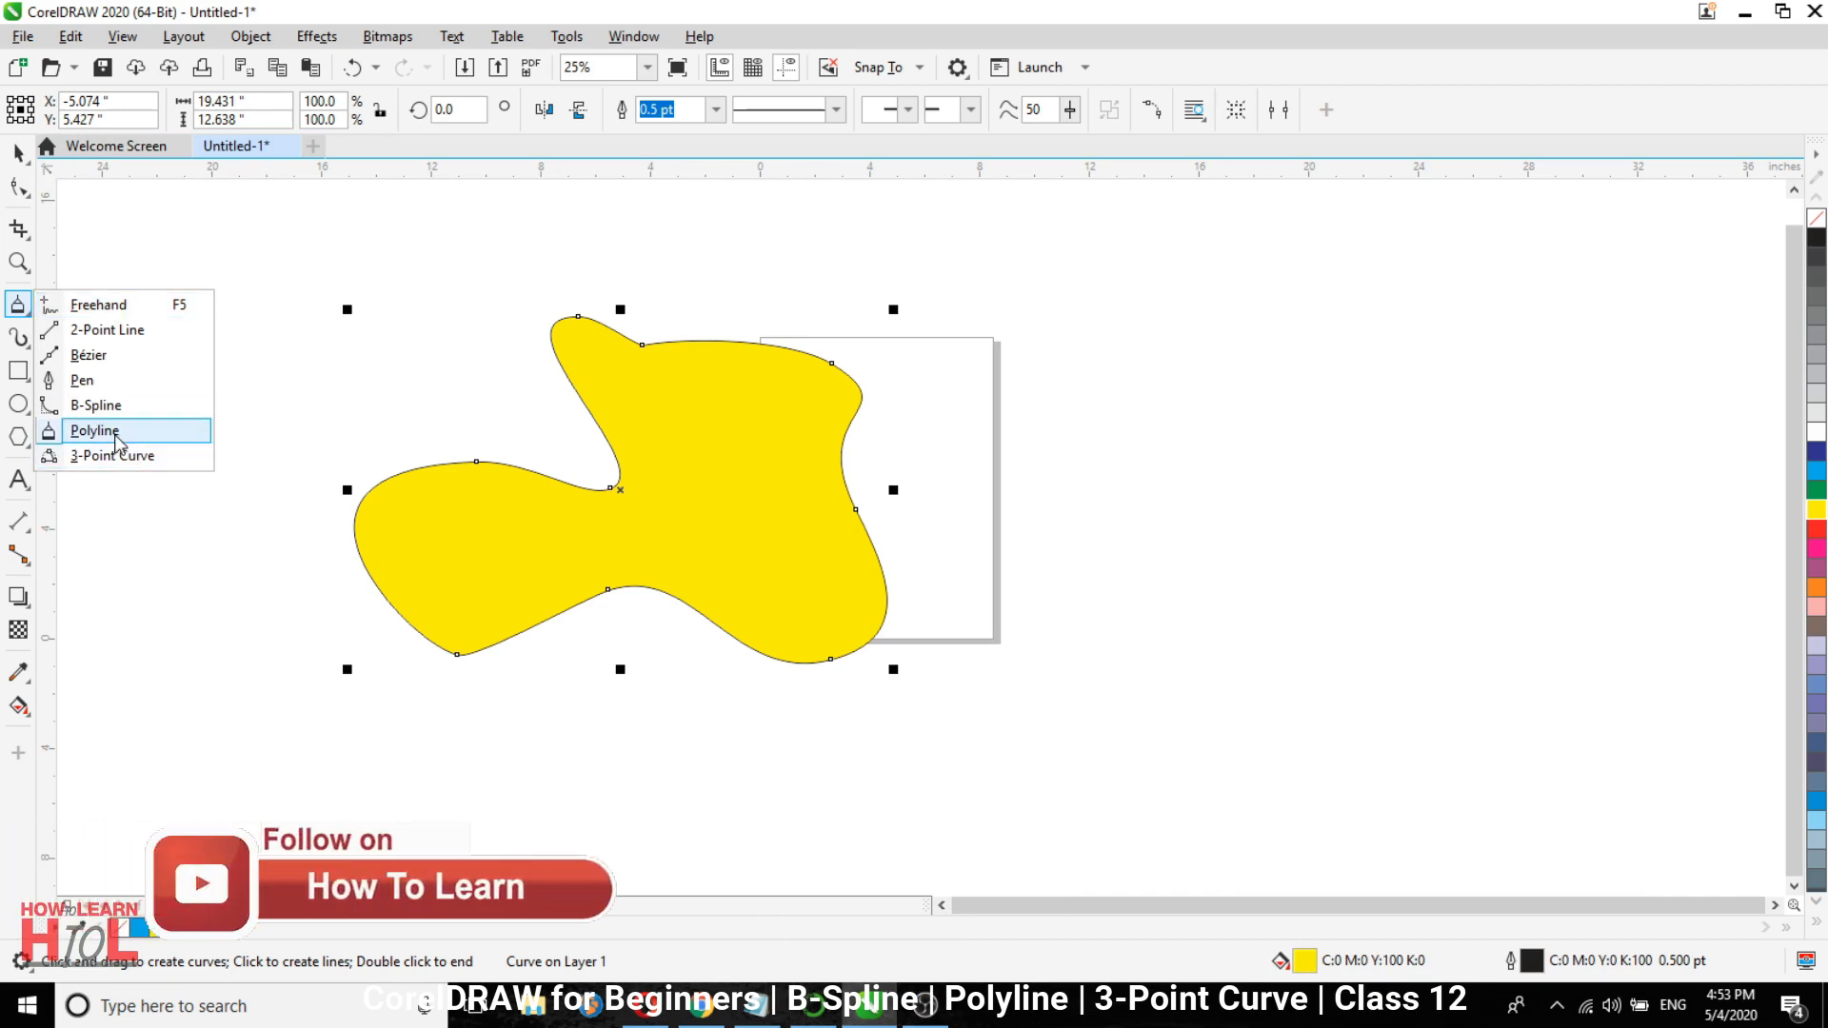
left_click(17, 152)
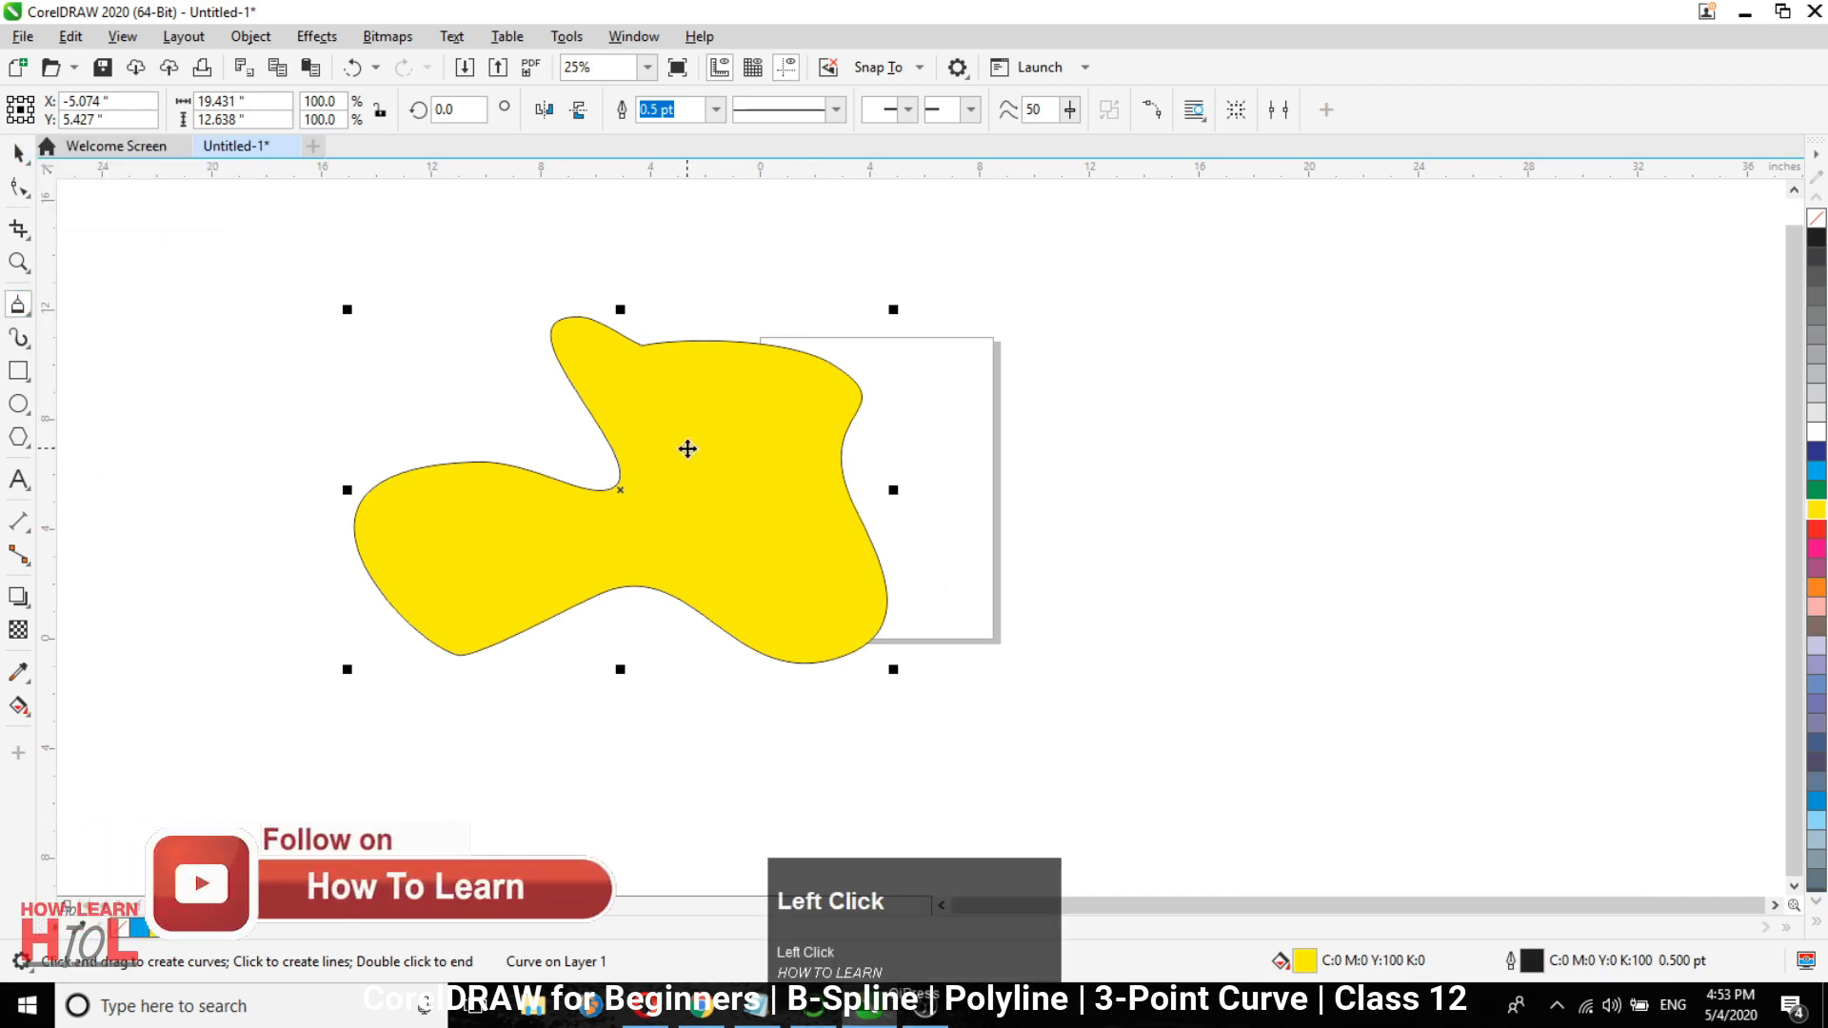
key("Delete")
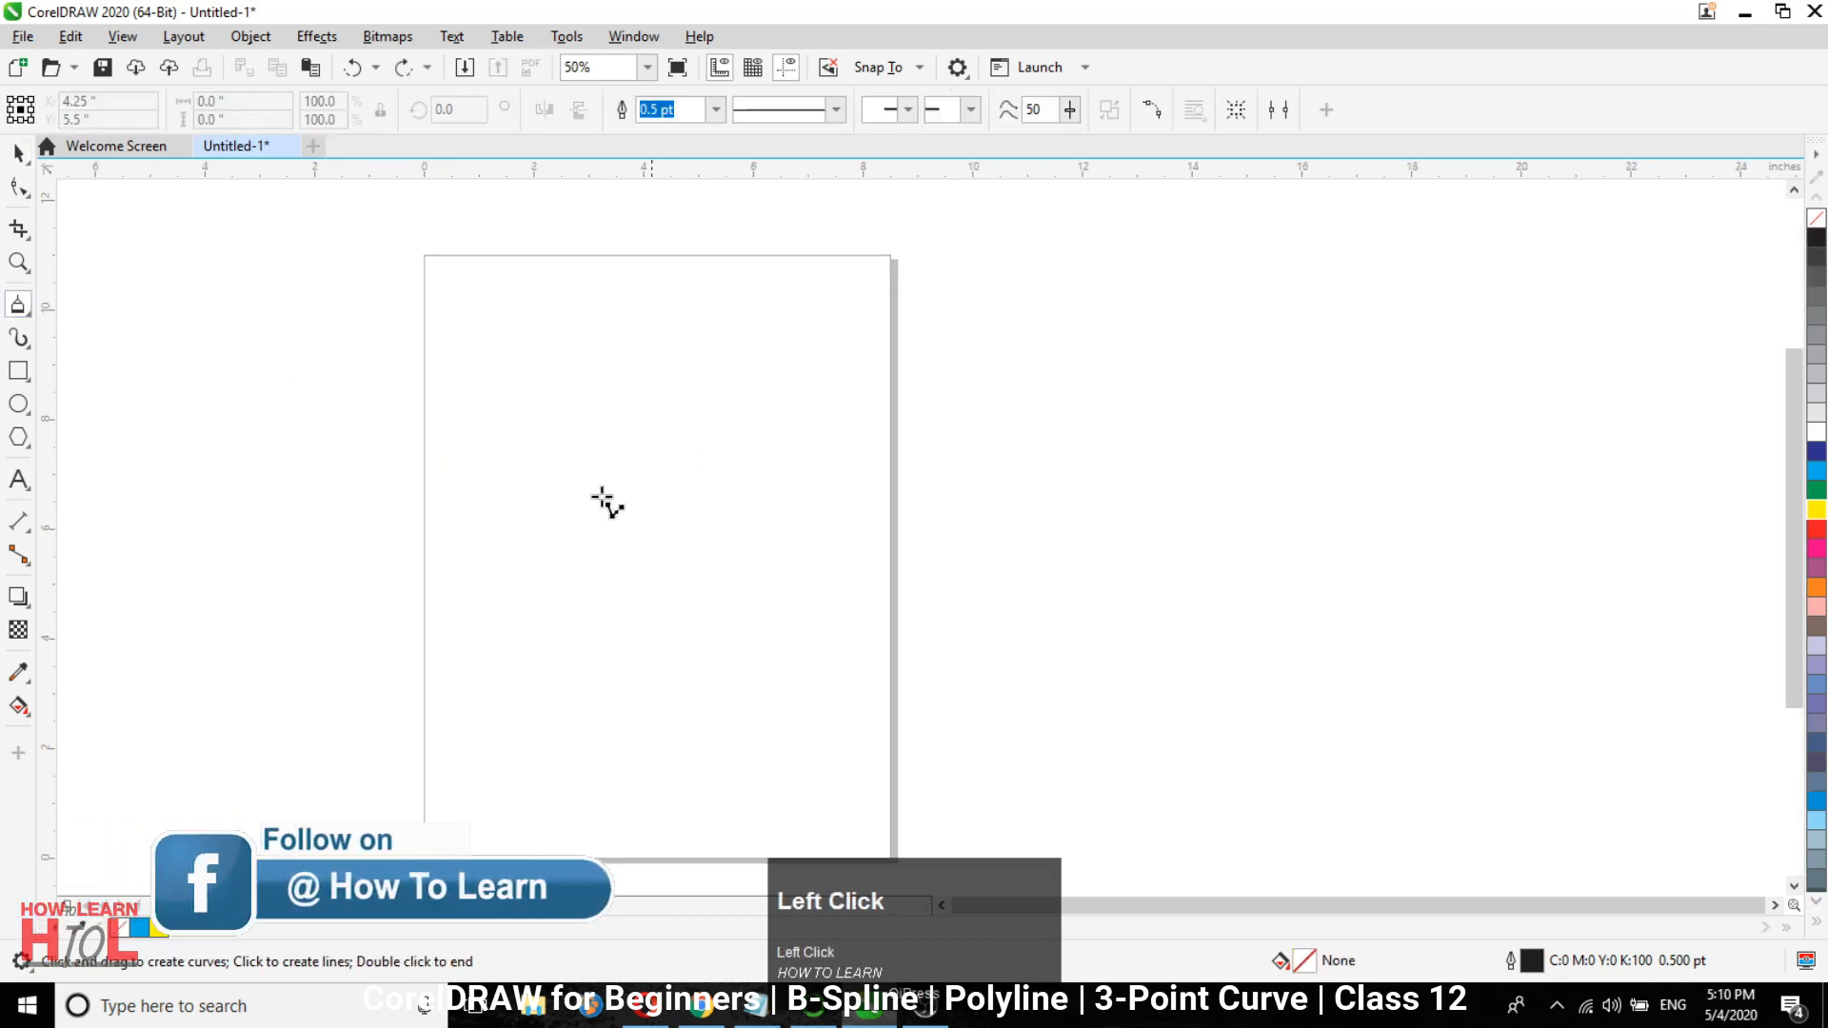
Try a downward-bowing 3-Point Curve with its ends about 13.3 inches apart across the page, and undo it.
left_click(17, 306)
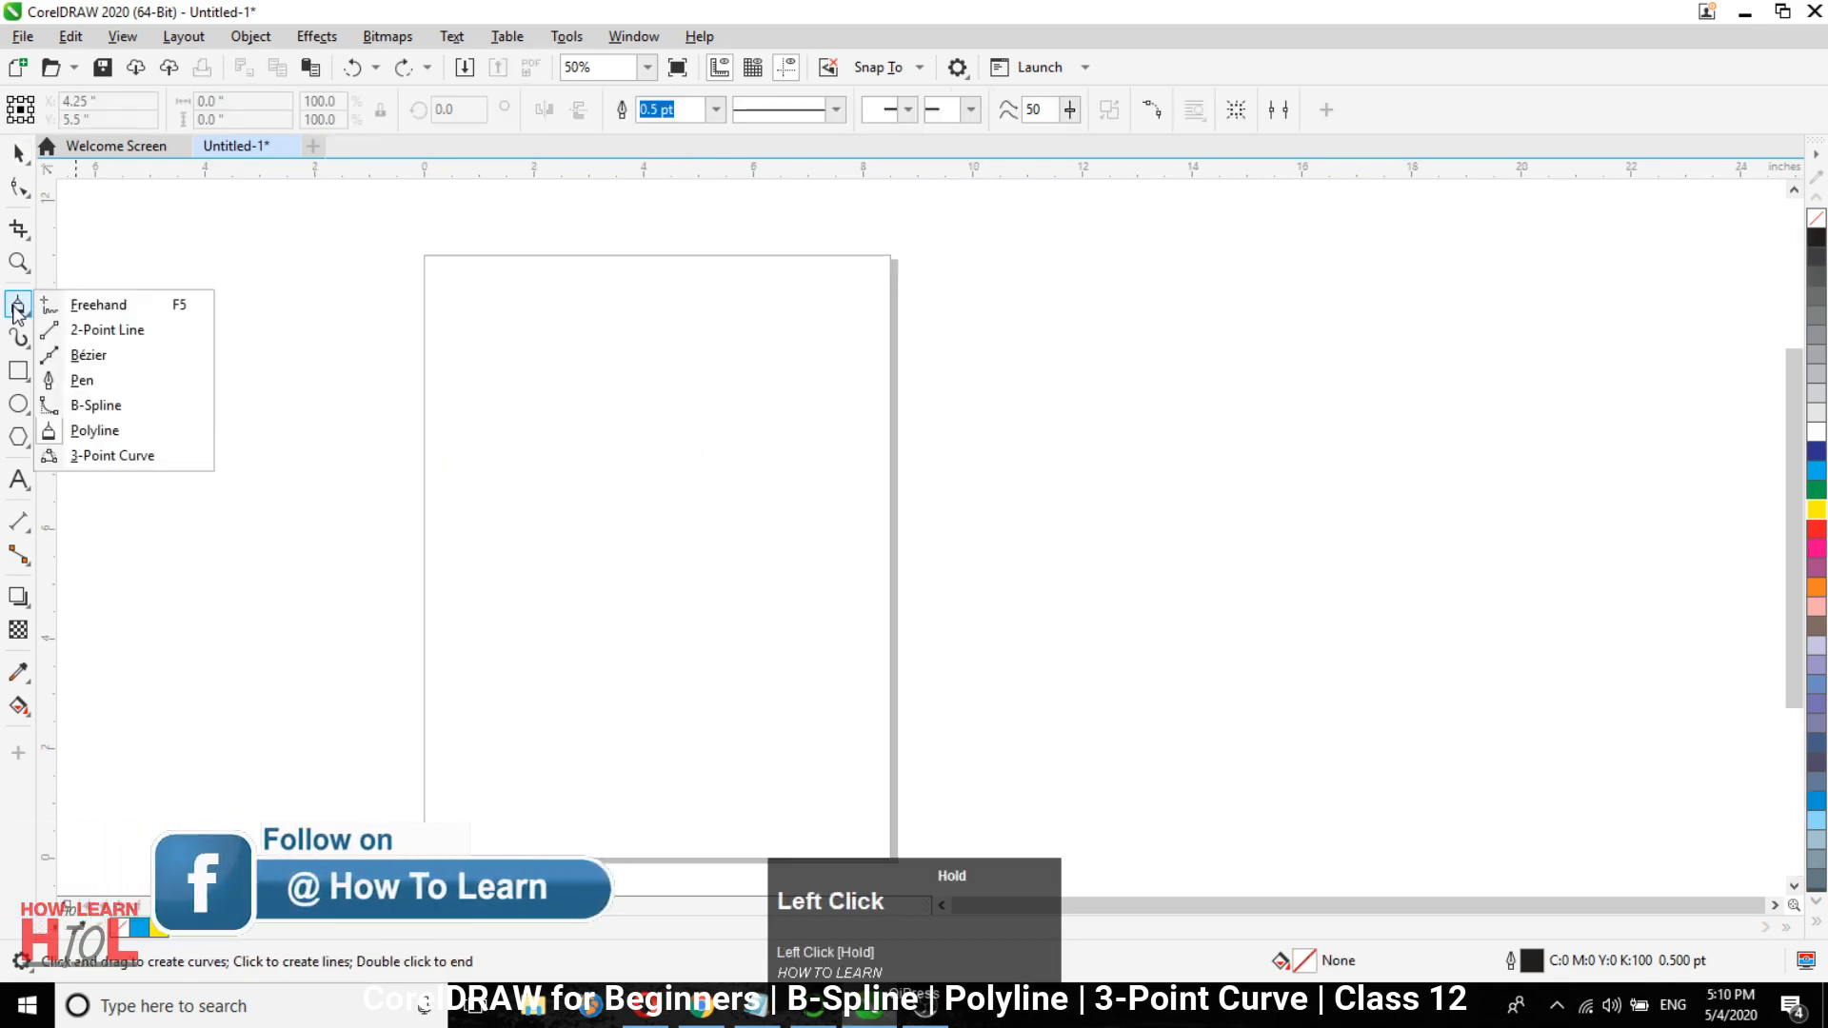
left_click(149, 460)
left_click_drag(356, 458, 1077, 463)
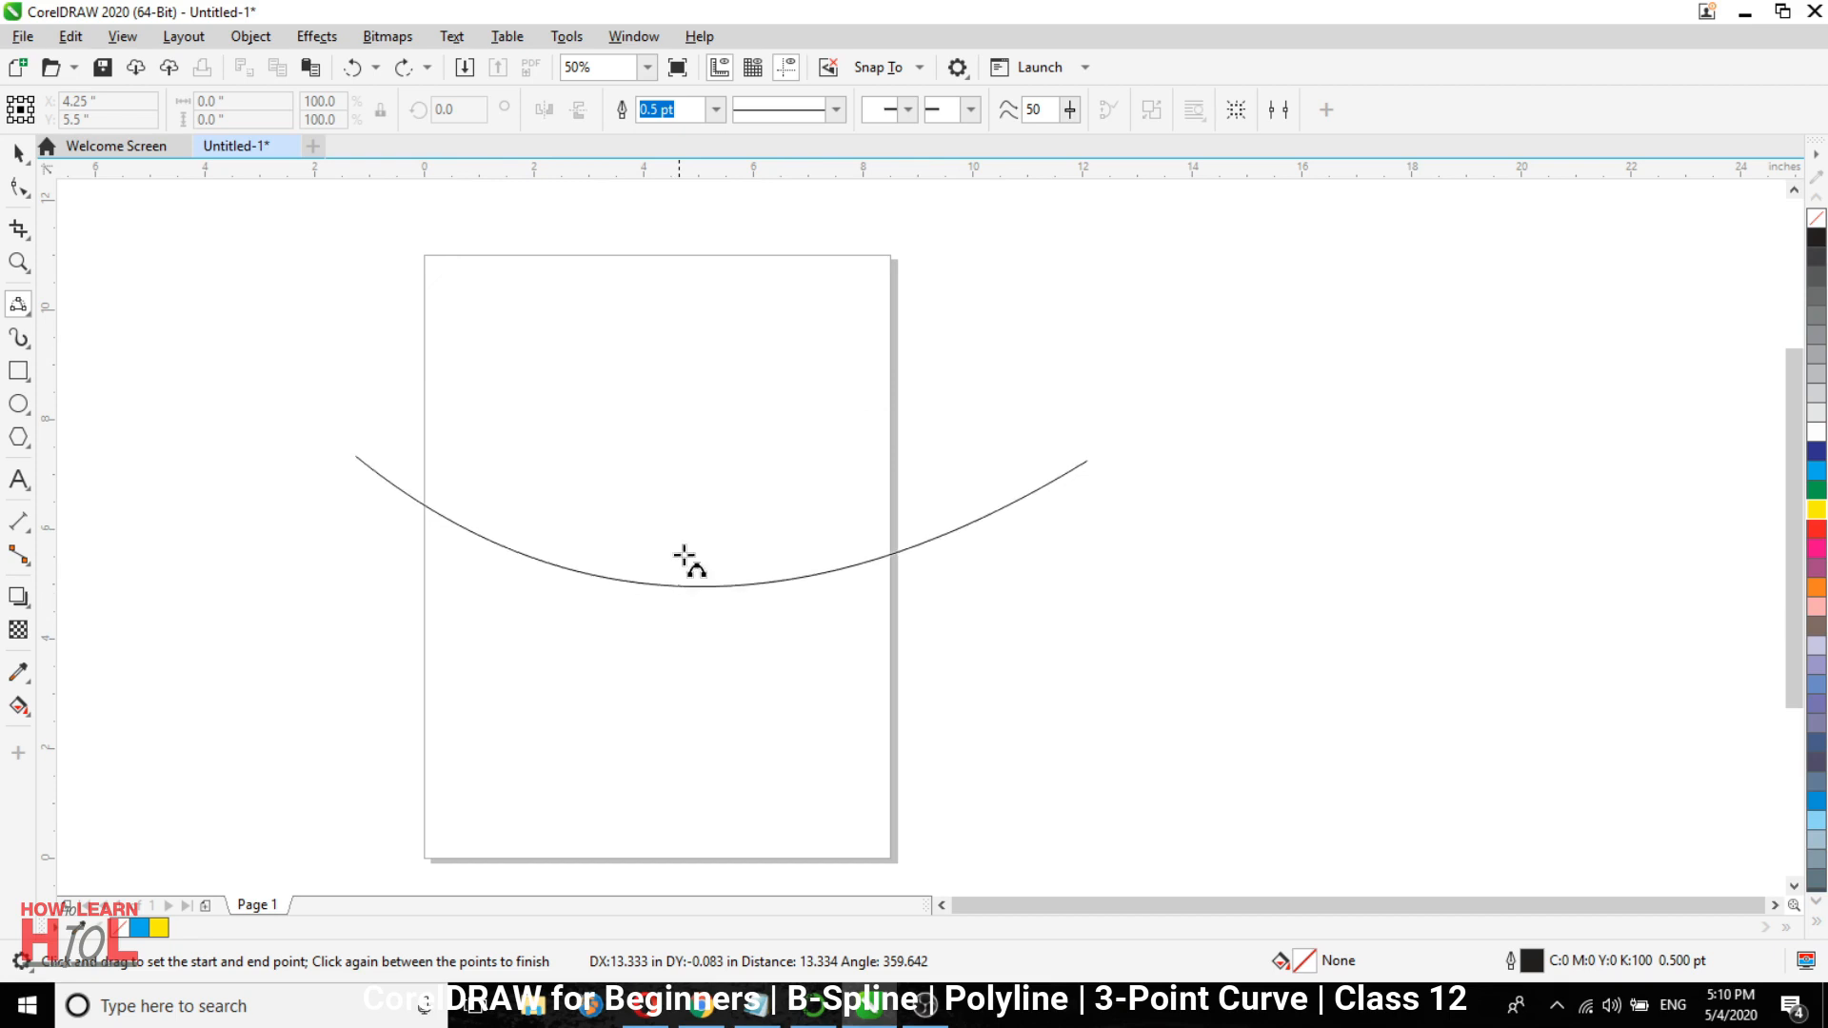
left_click(717, 544)
key("ctrl+z")
Try an upward-arching 3-Point Curve about 12.7 by 1.9 inches across the page, and undo it.
left_click(19, 310)
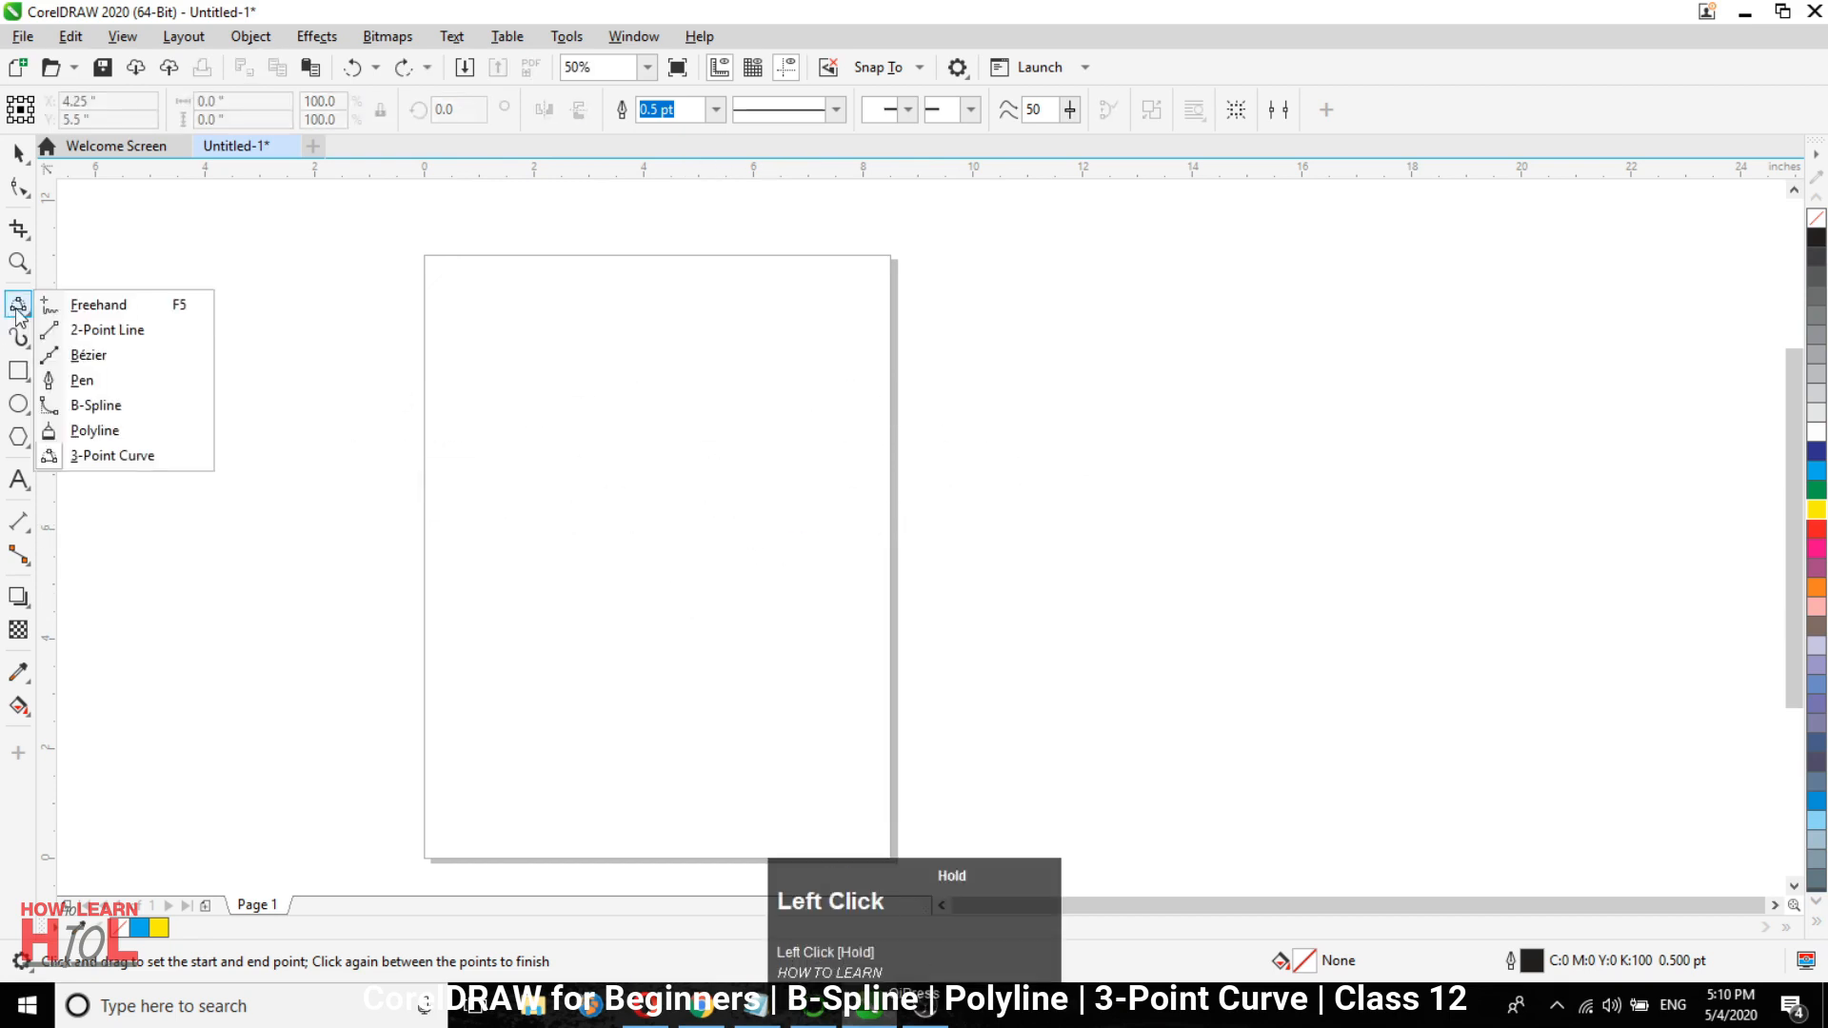
left_click(100, 455)
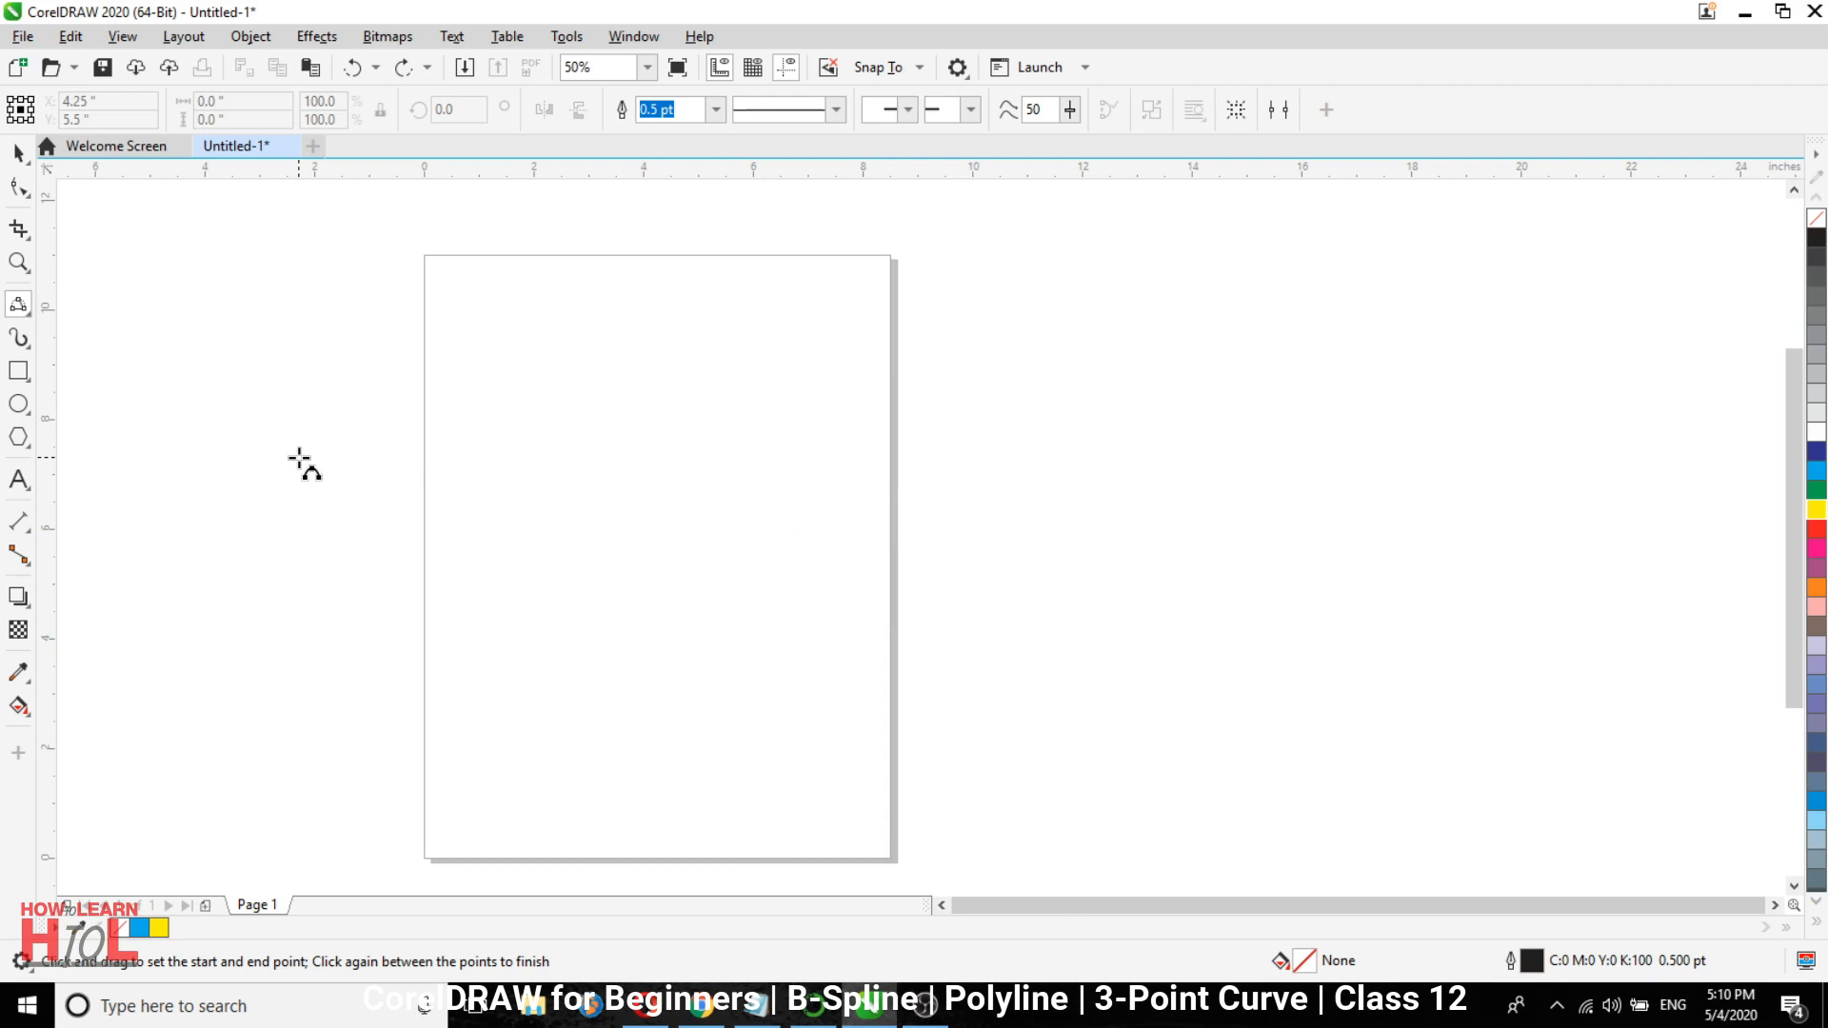
left_click(300, 461)
left_click_drag(337, 473, 1032, 473)
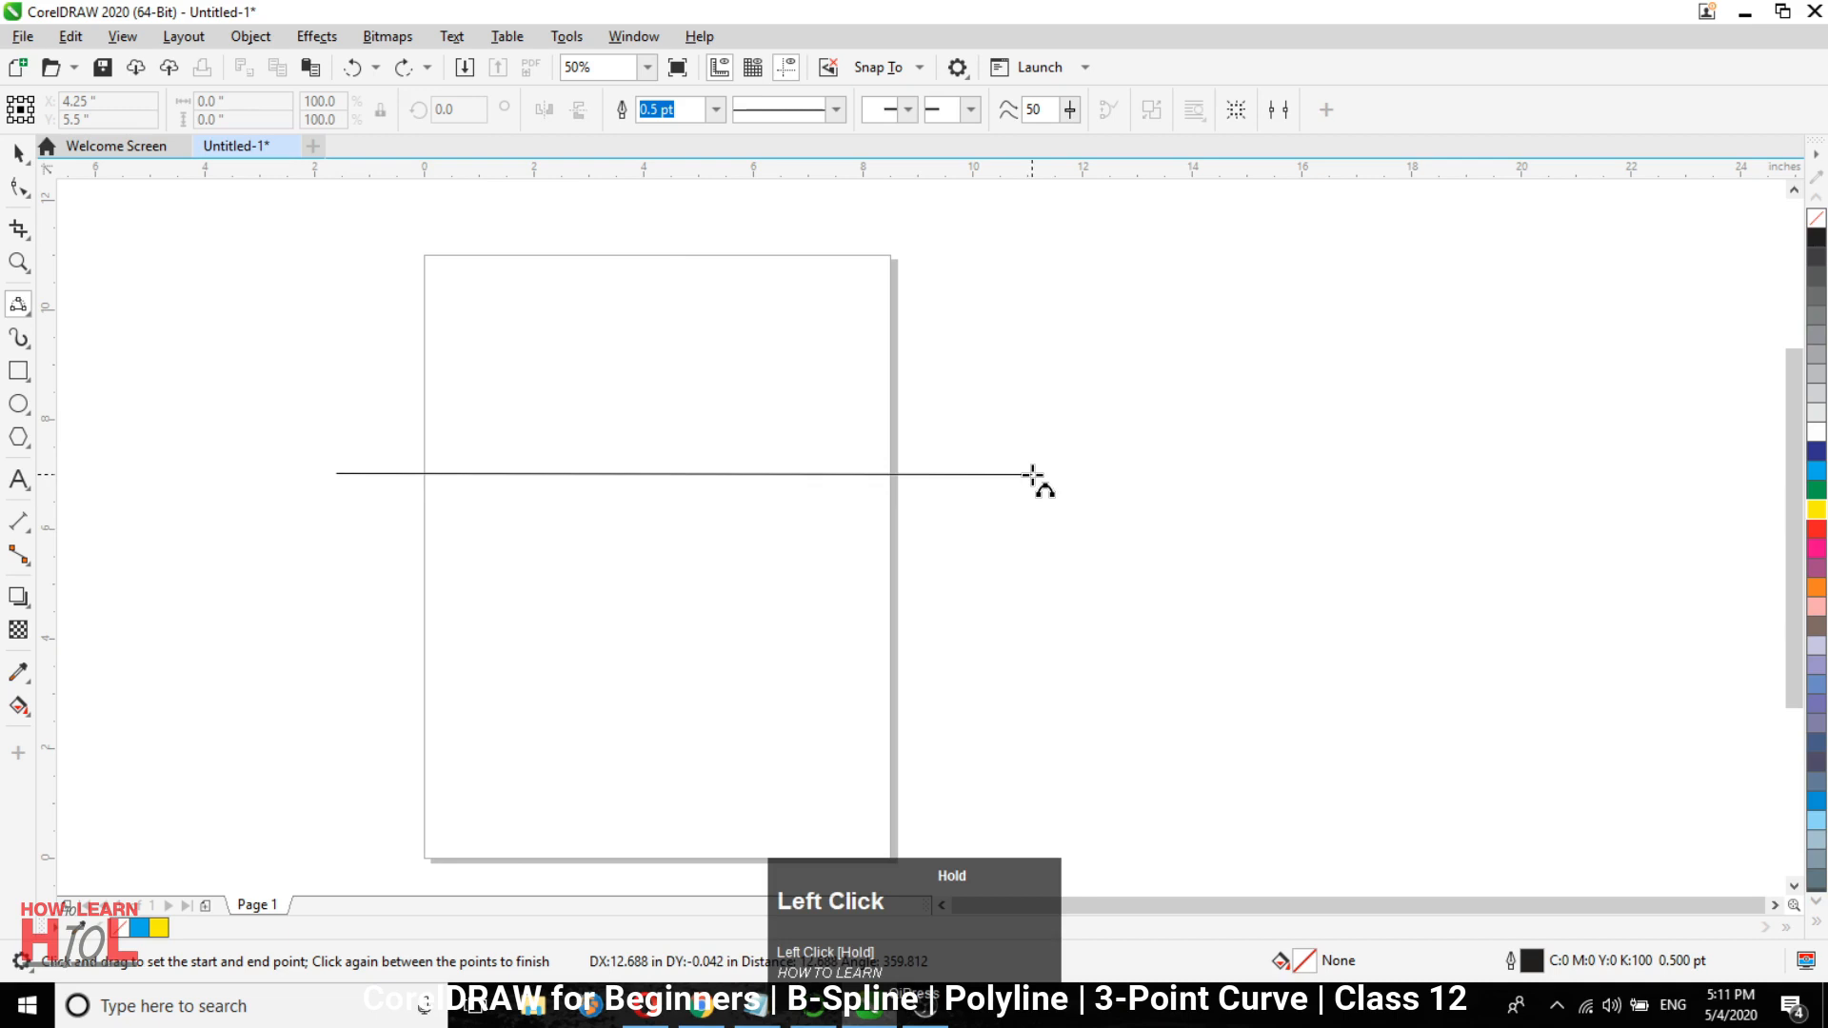
left_click_drag(1032, 473, 1032, 473)
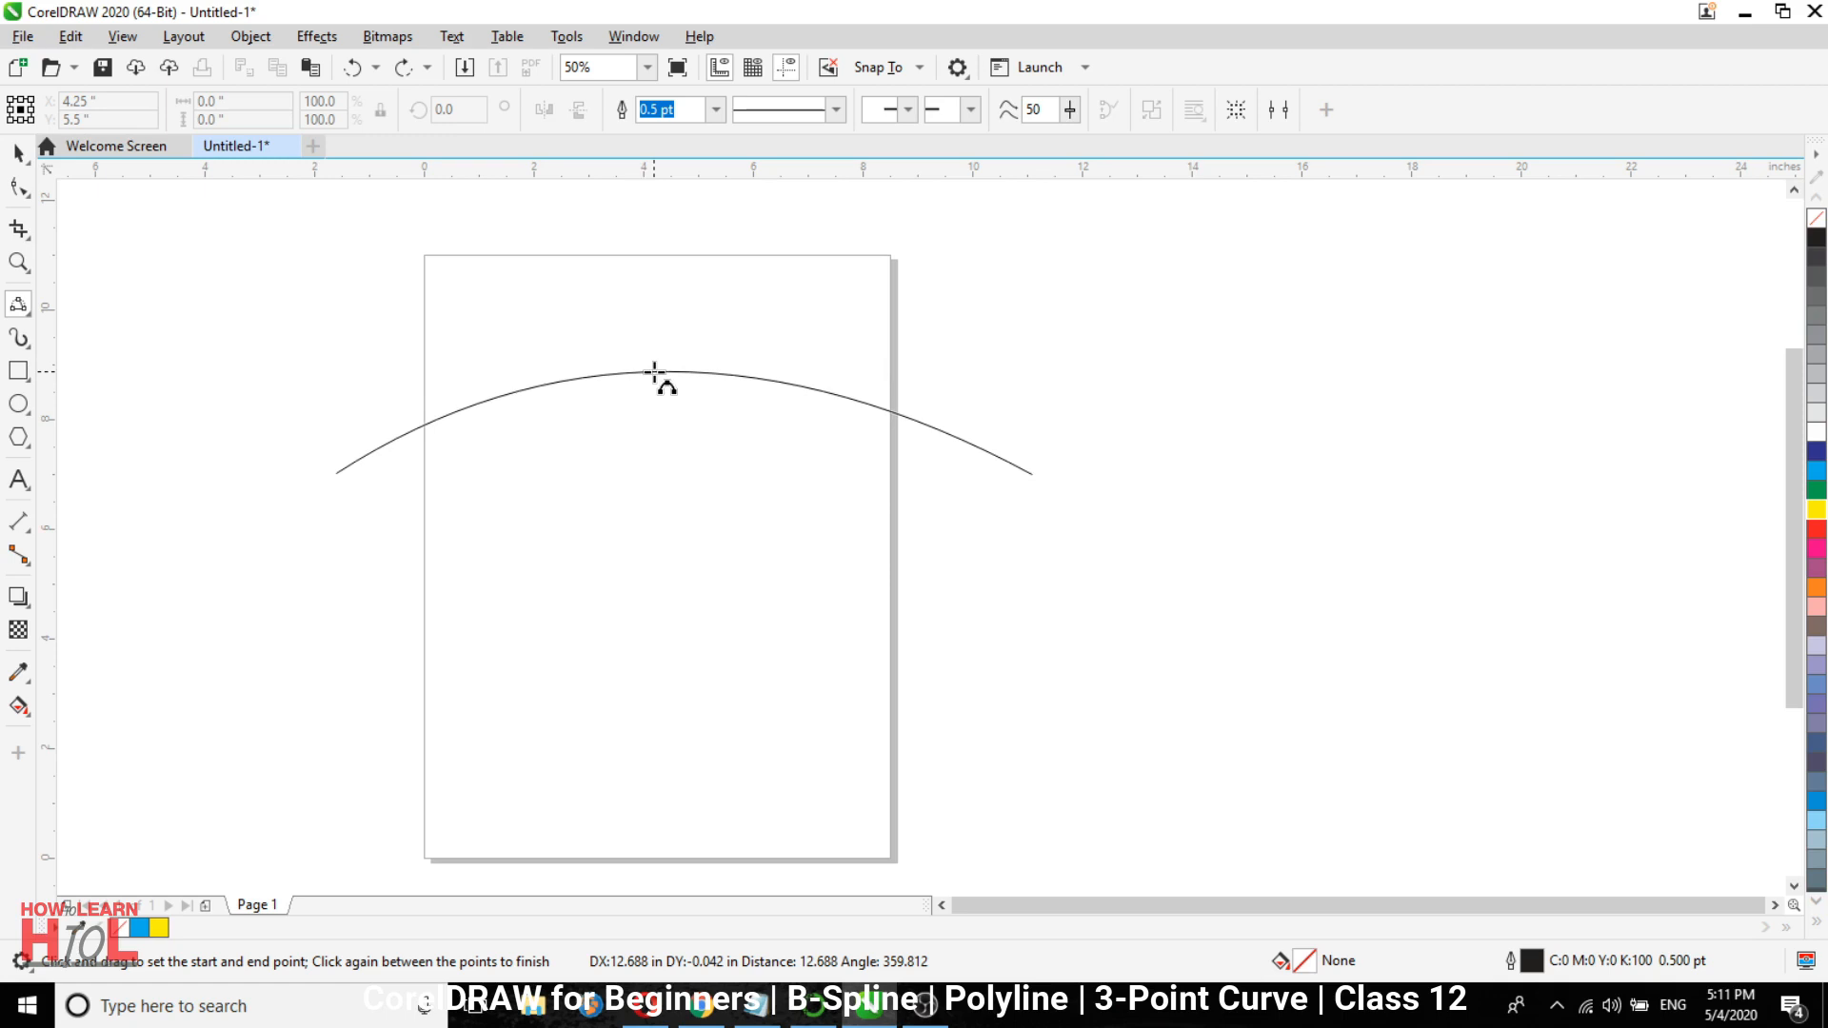
left_click(654, 371)
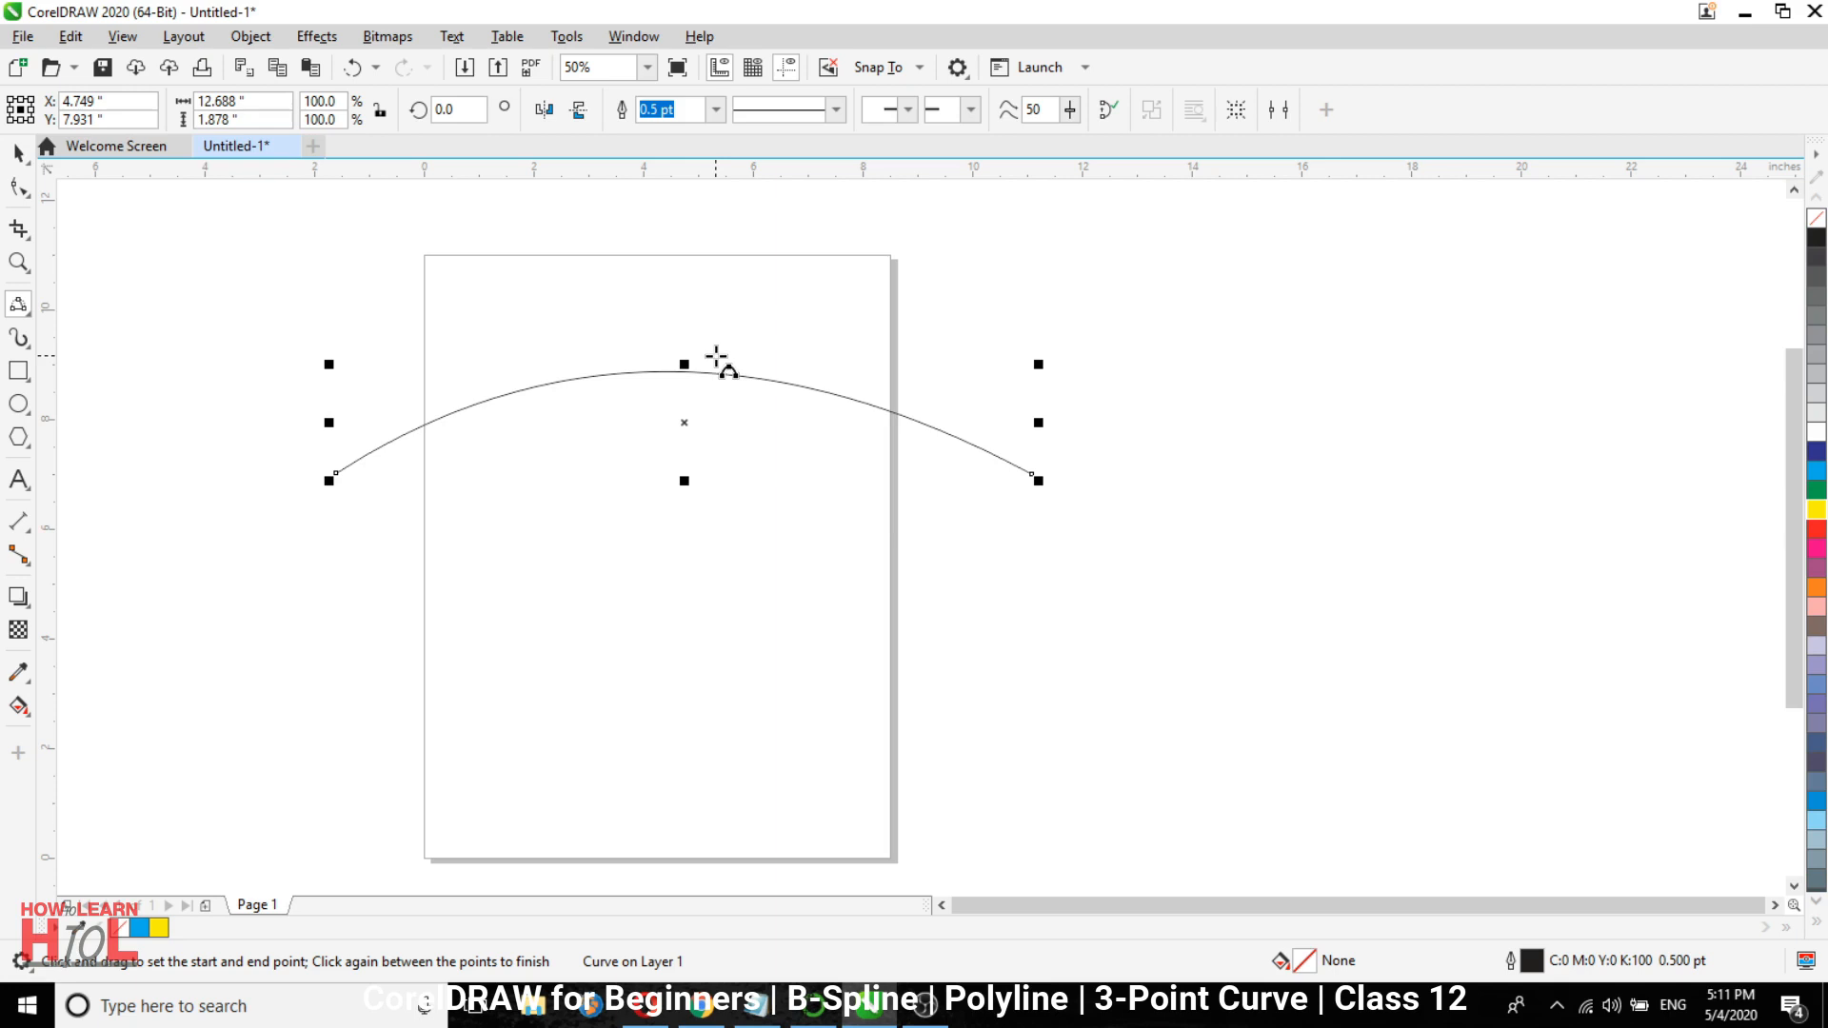
key("ctrl+z")
Draw a symmetrical 3-Point Curve about 13.1 by 2.4 inches, bowing downward across the page.
left_click_drag(370, 420, 1088, 416)
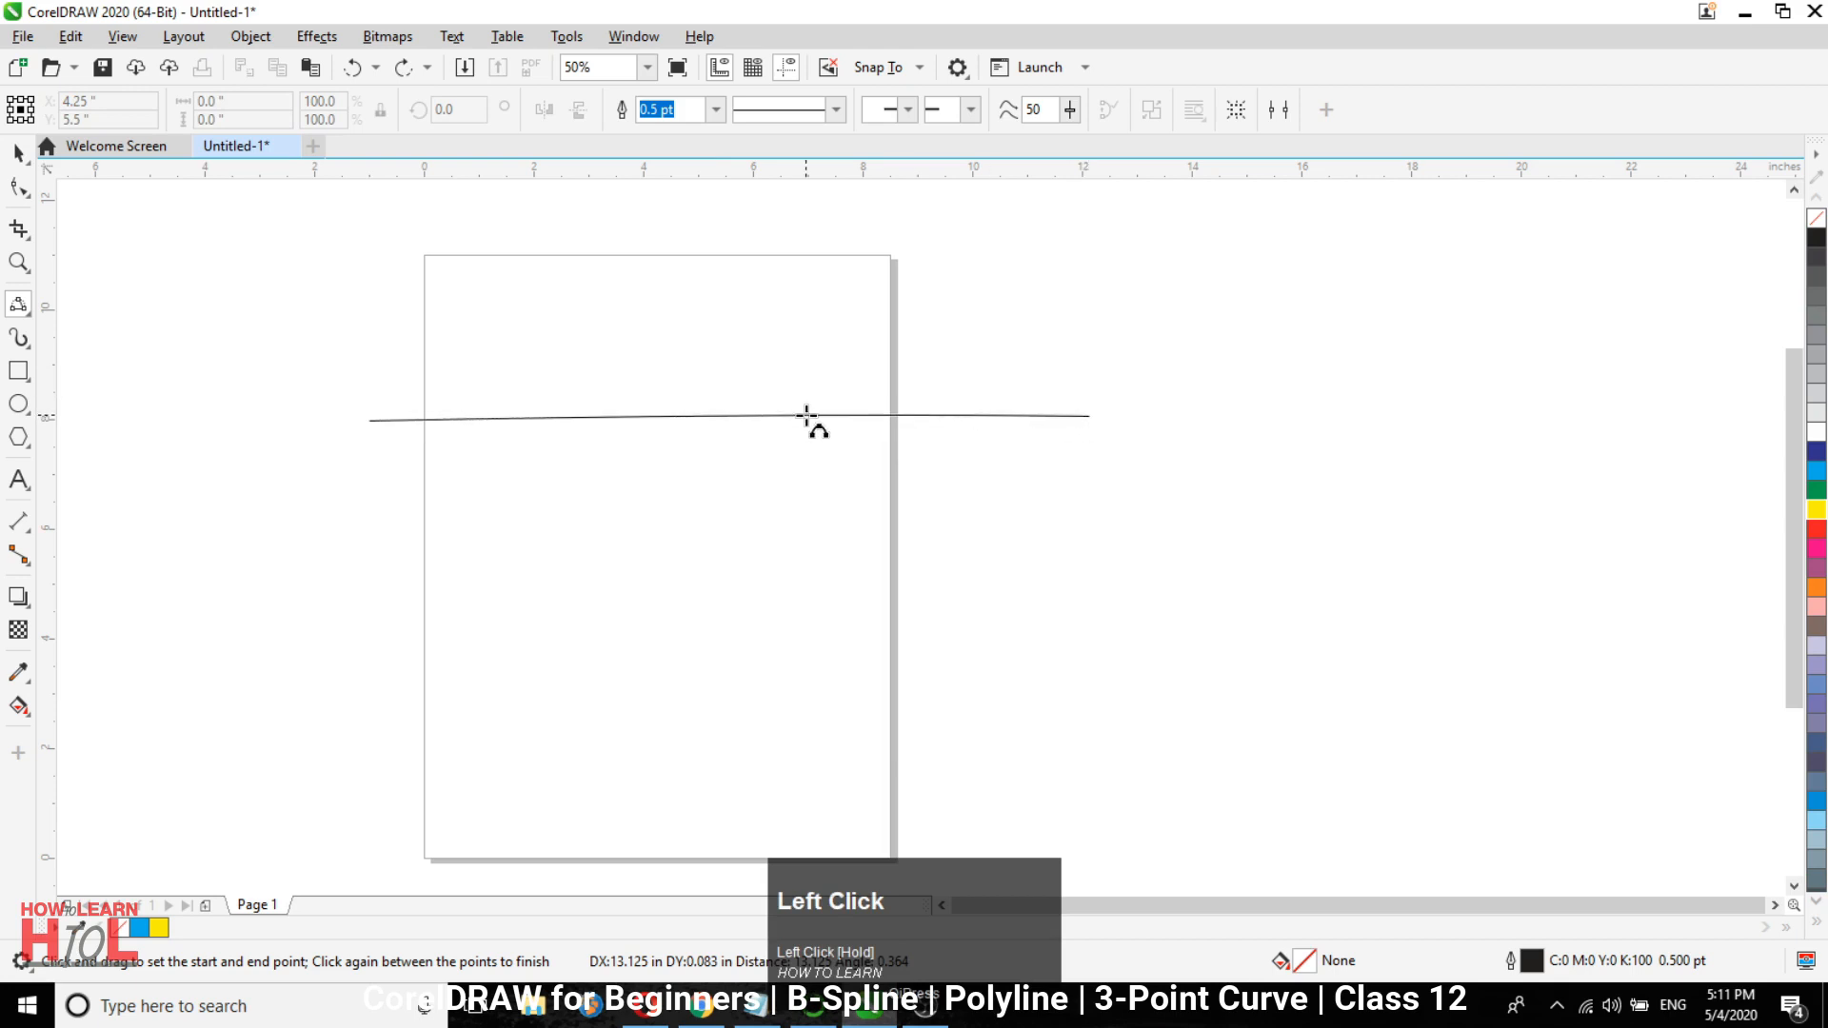
key("shift")
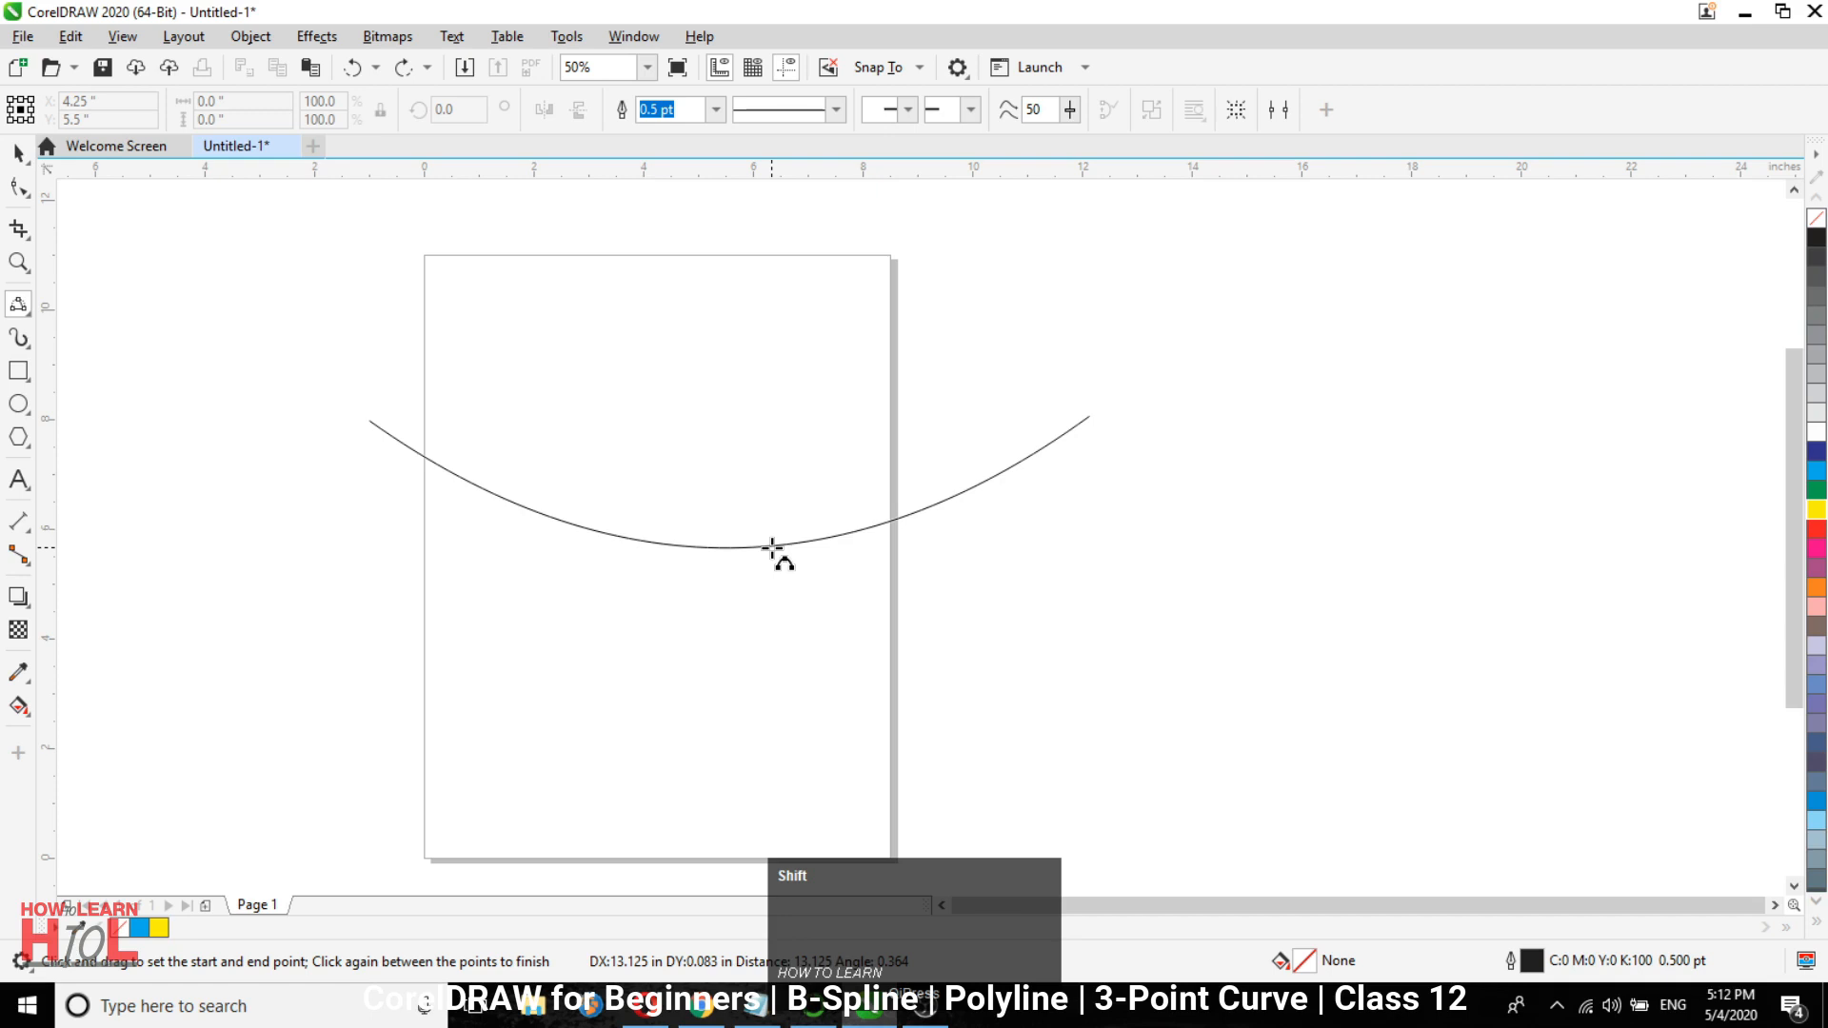
left_click(772, 548)
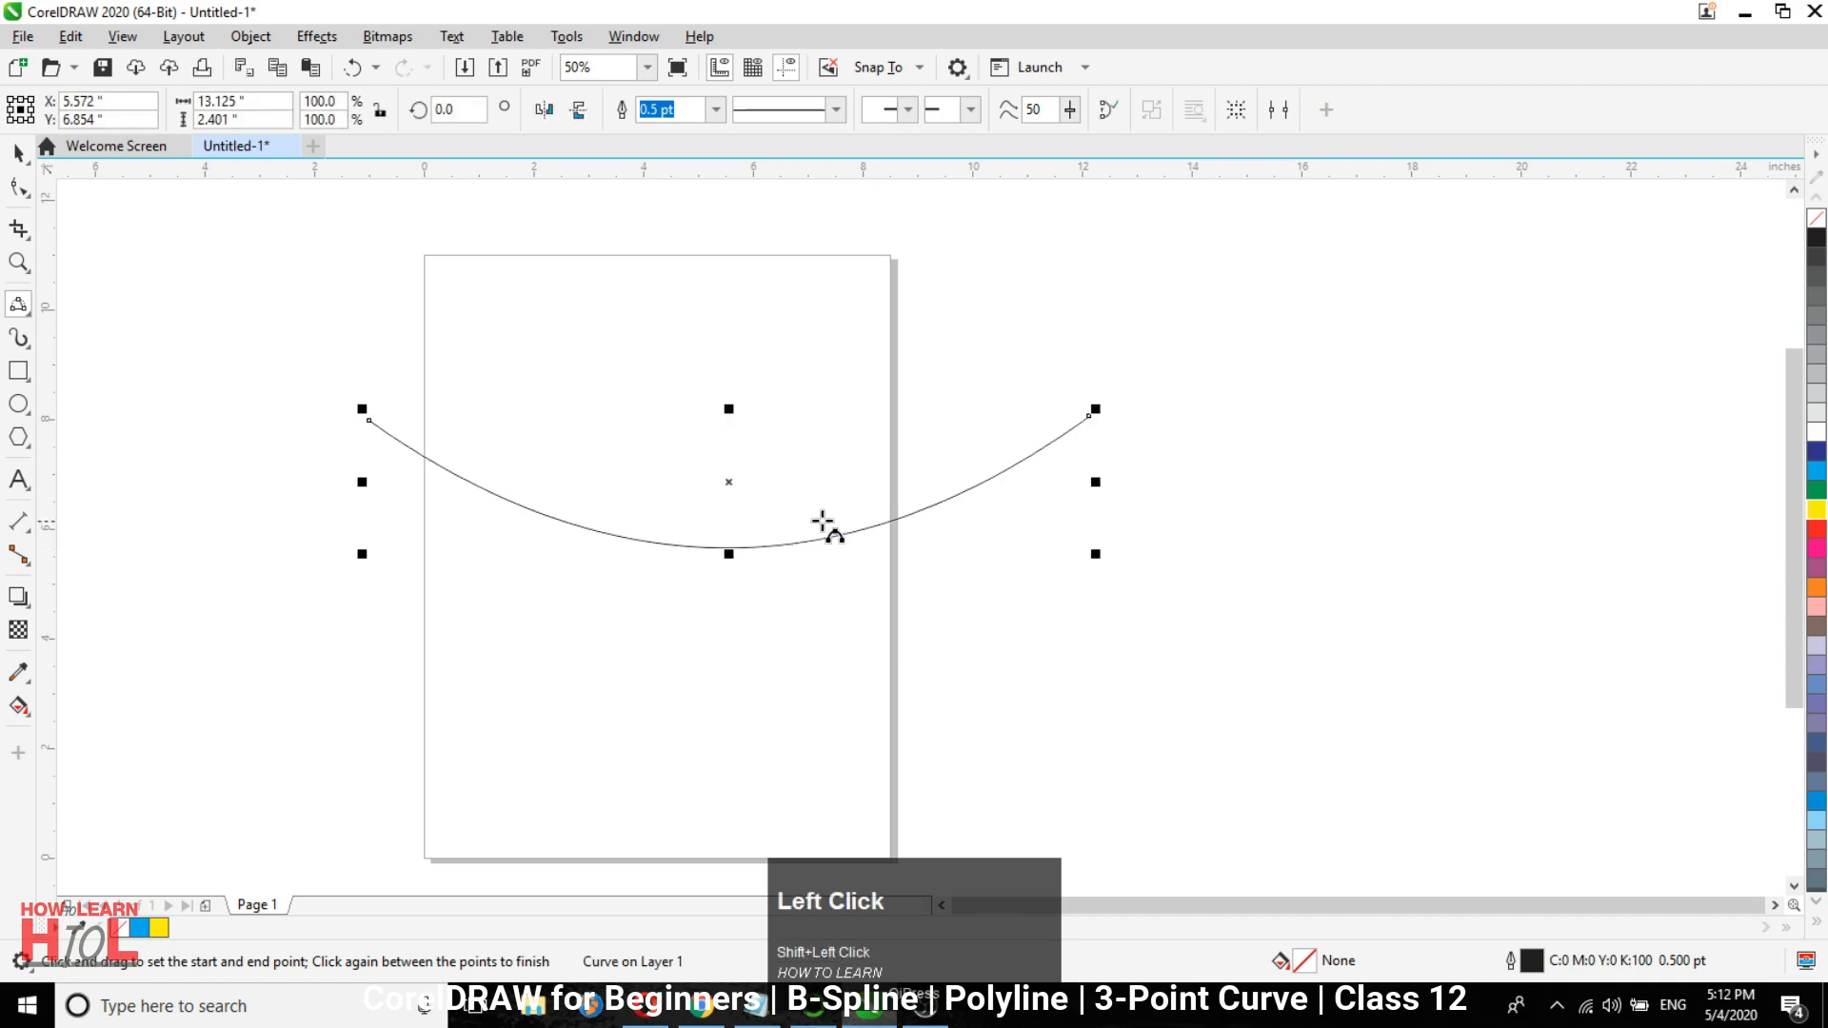
Extend the curve from its right end with a symmetrical upward arch, making a wave about 25.1 by 5.3 inches.
left_click(1090, 416)
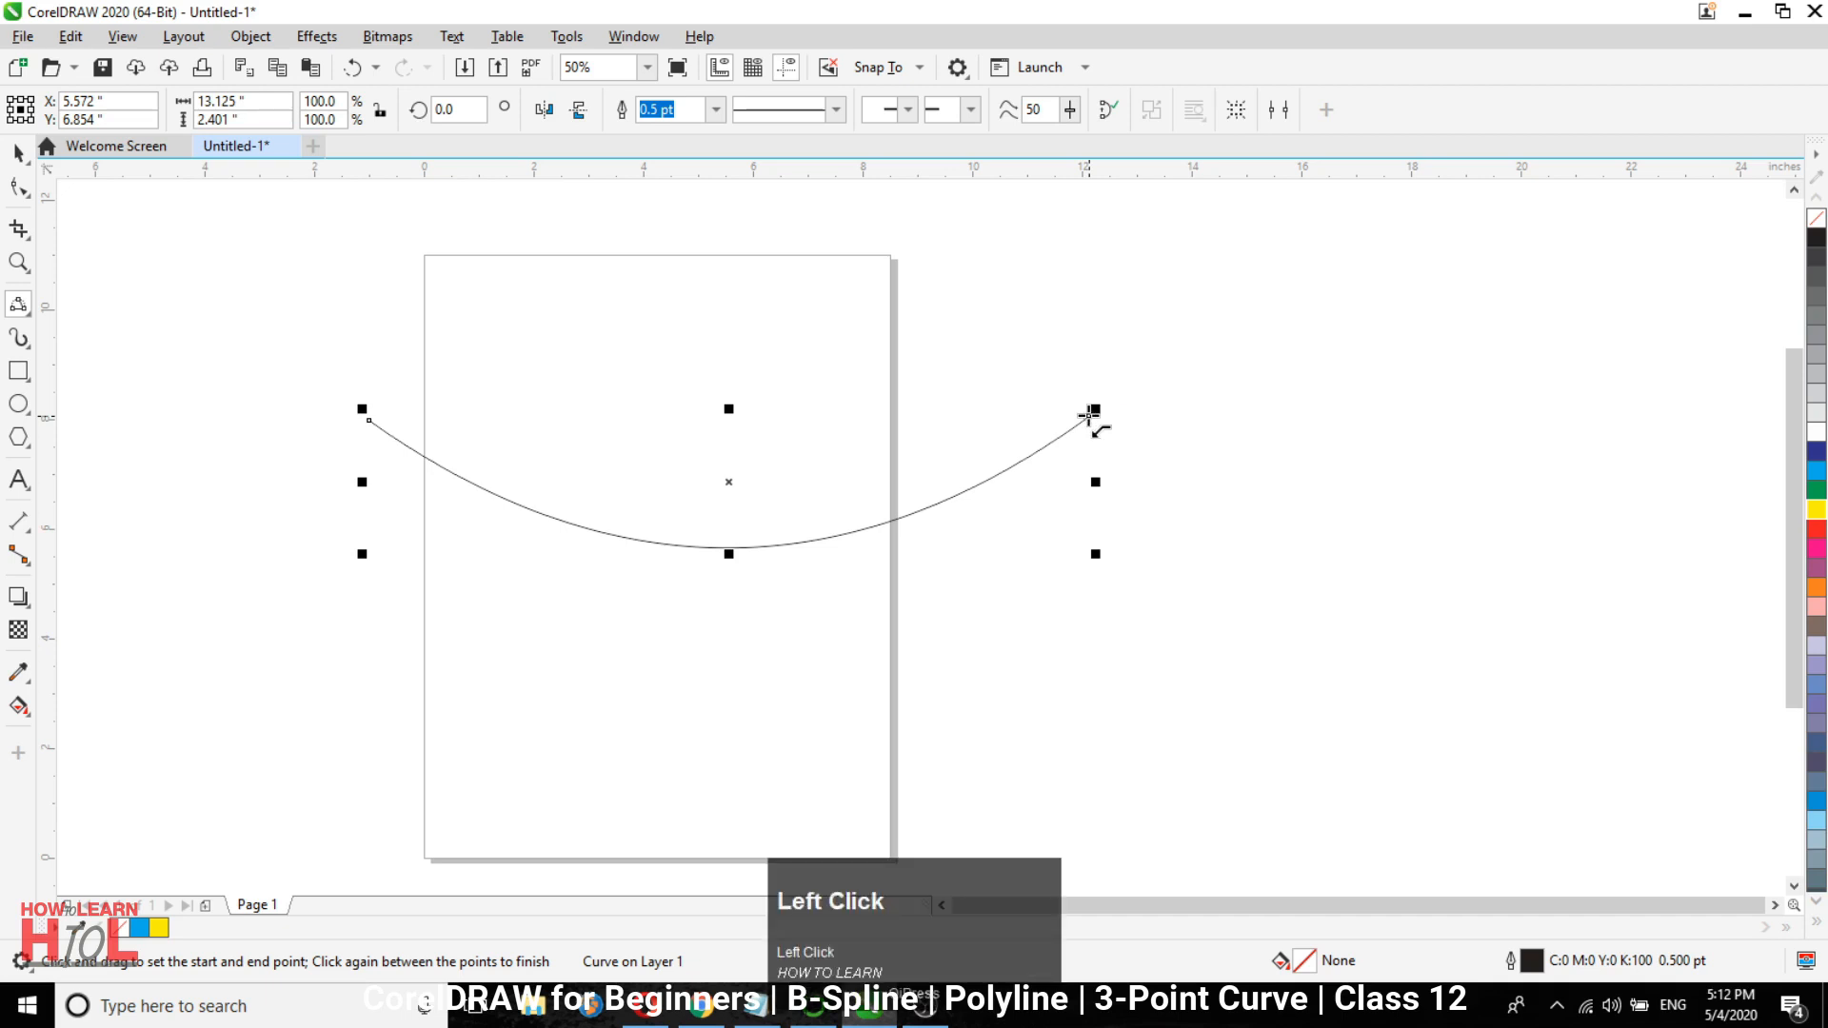
left_click_drag(1090, 416, 1744, 415)
key("shift")
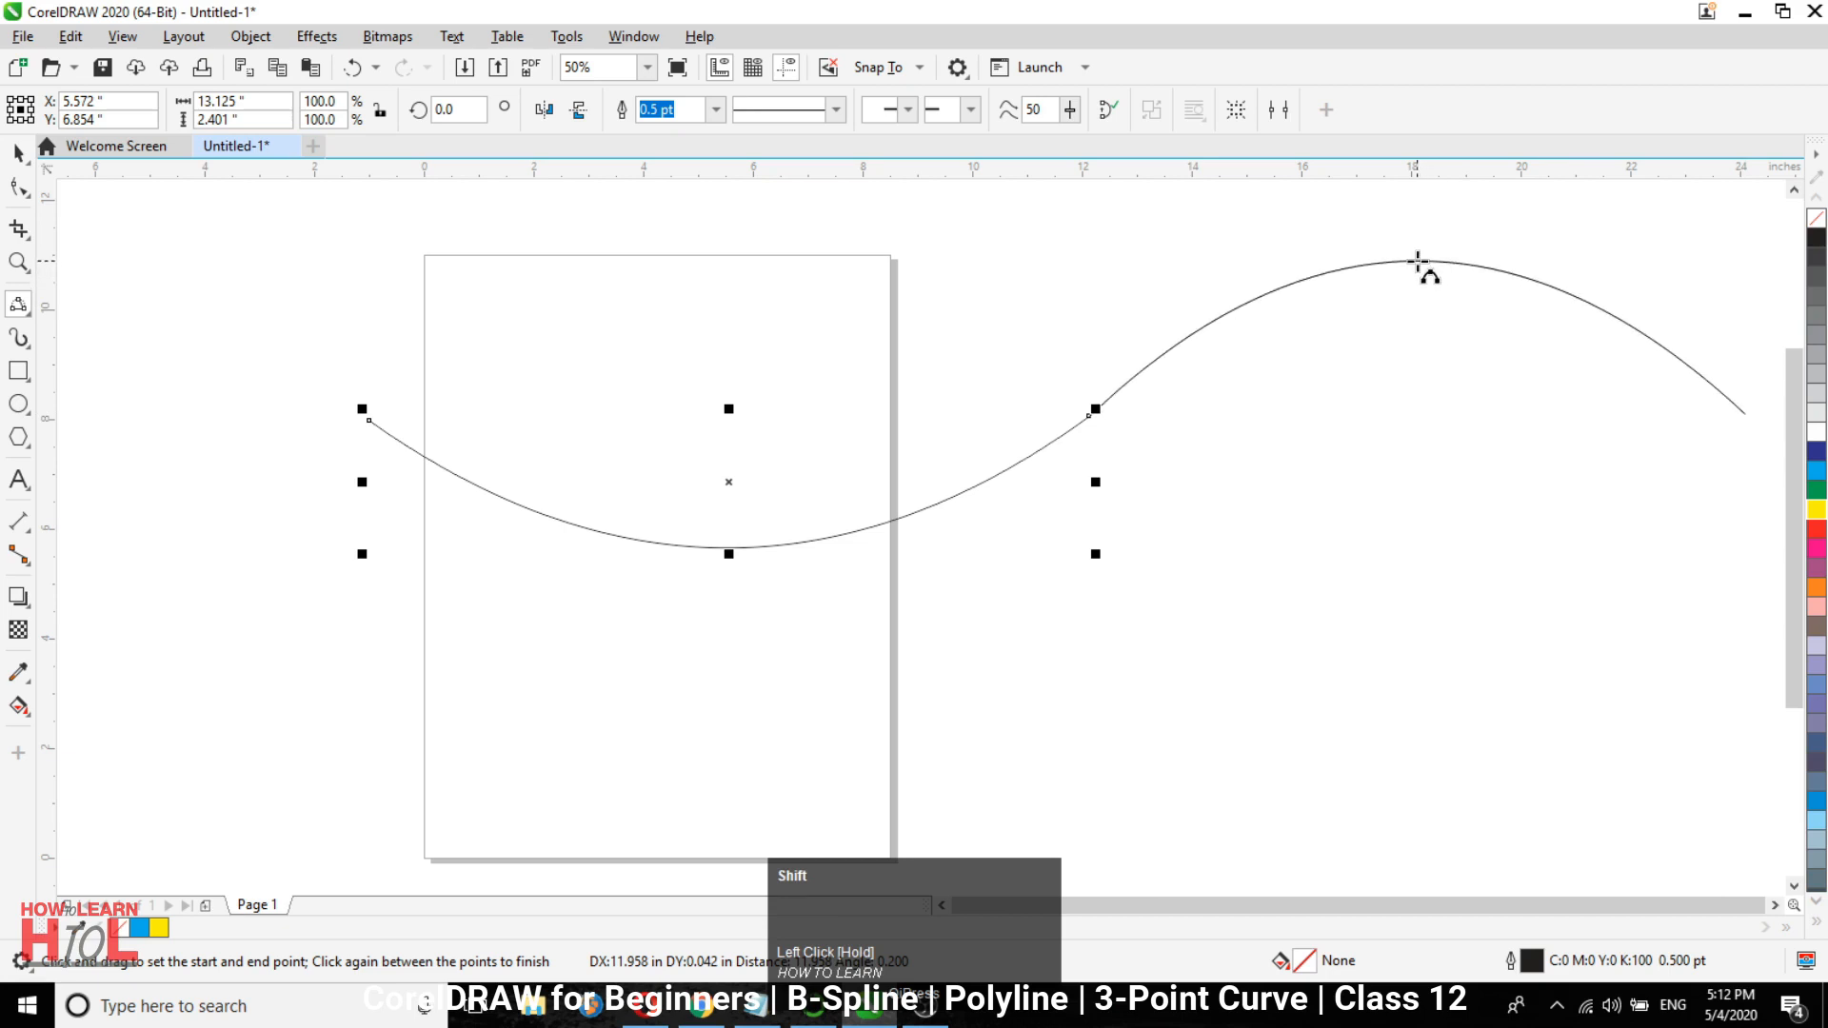
left_click(1419, 257)
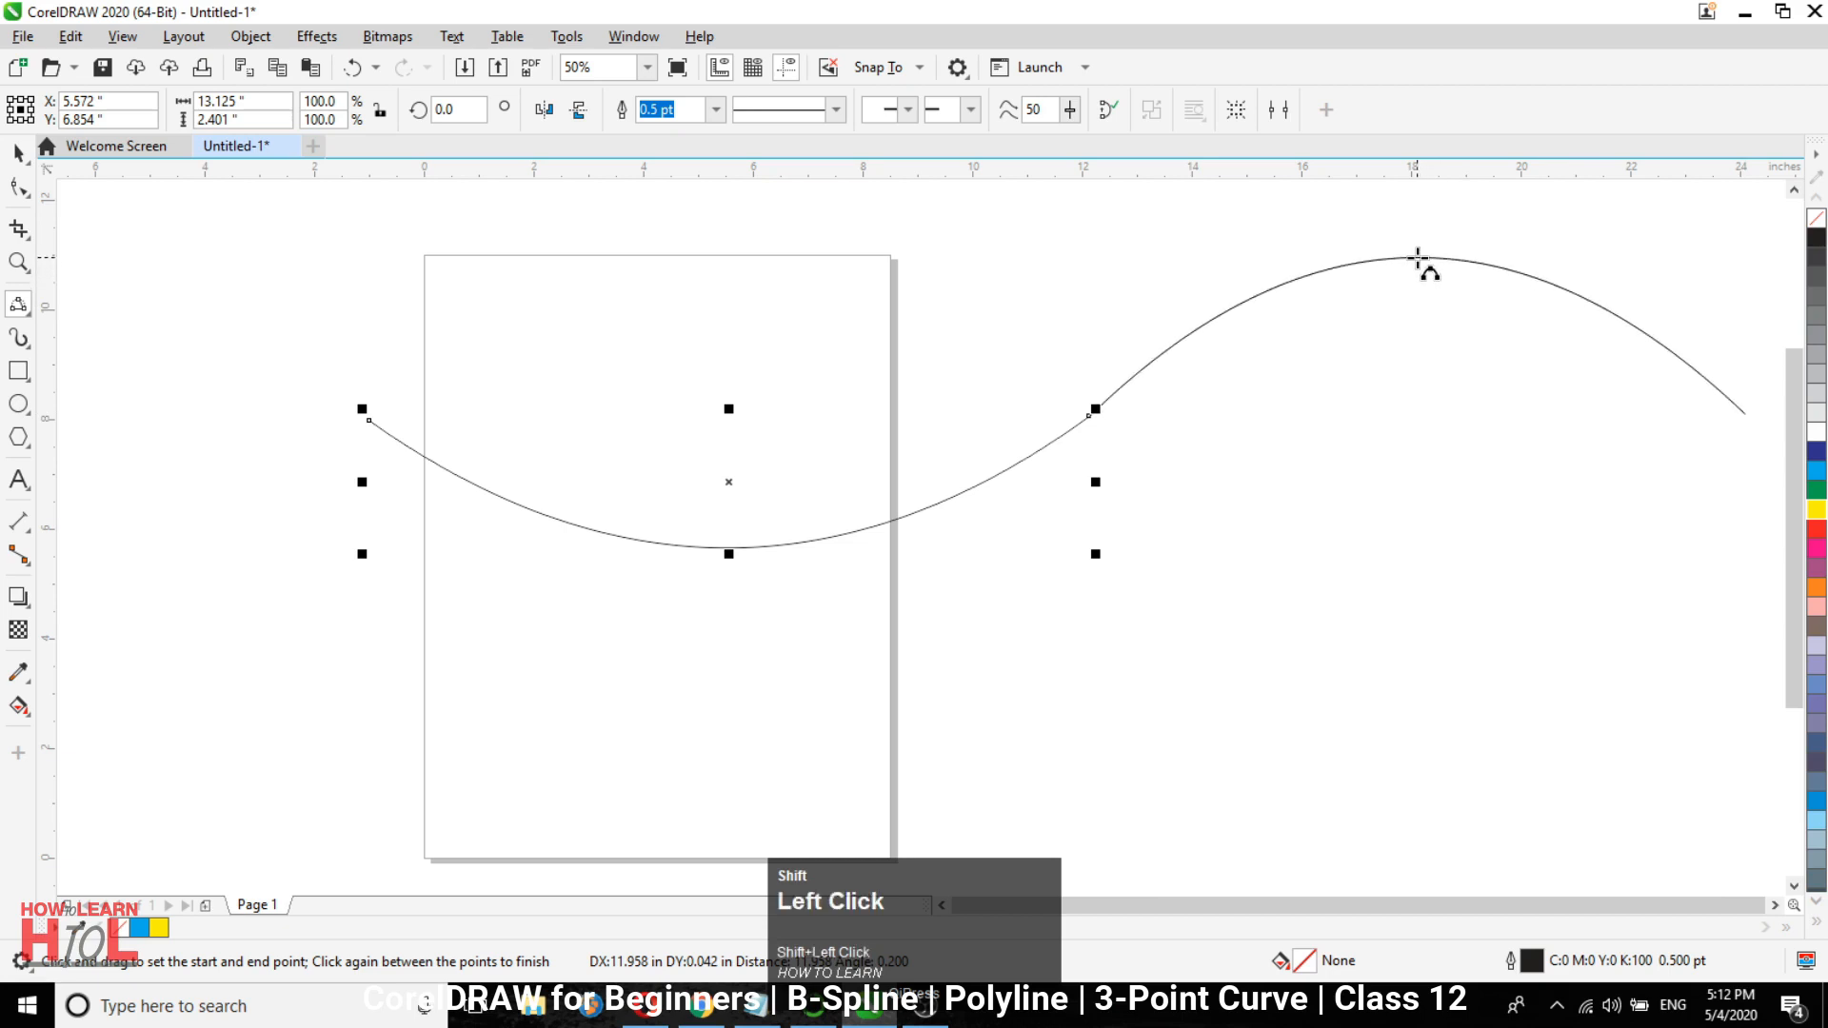
scroll(938, 468, "down", 2)
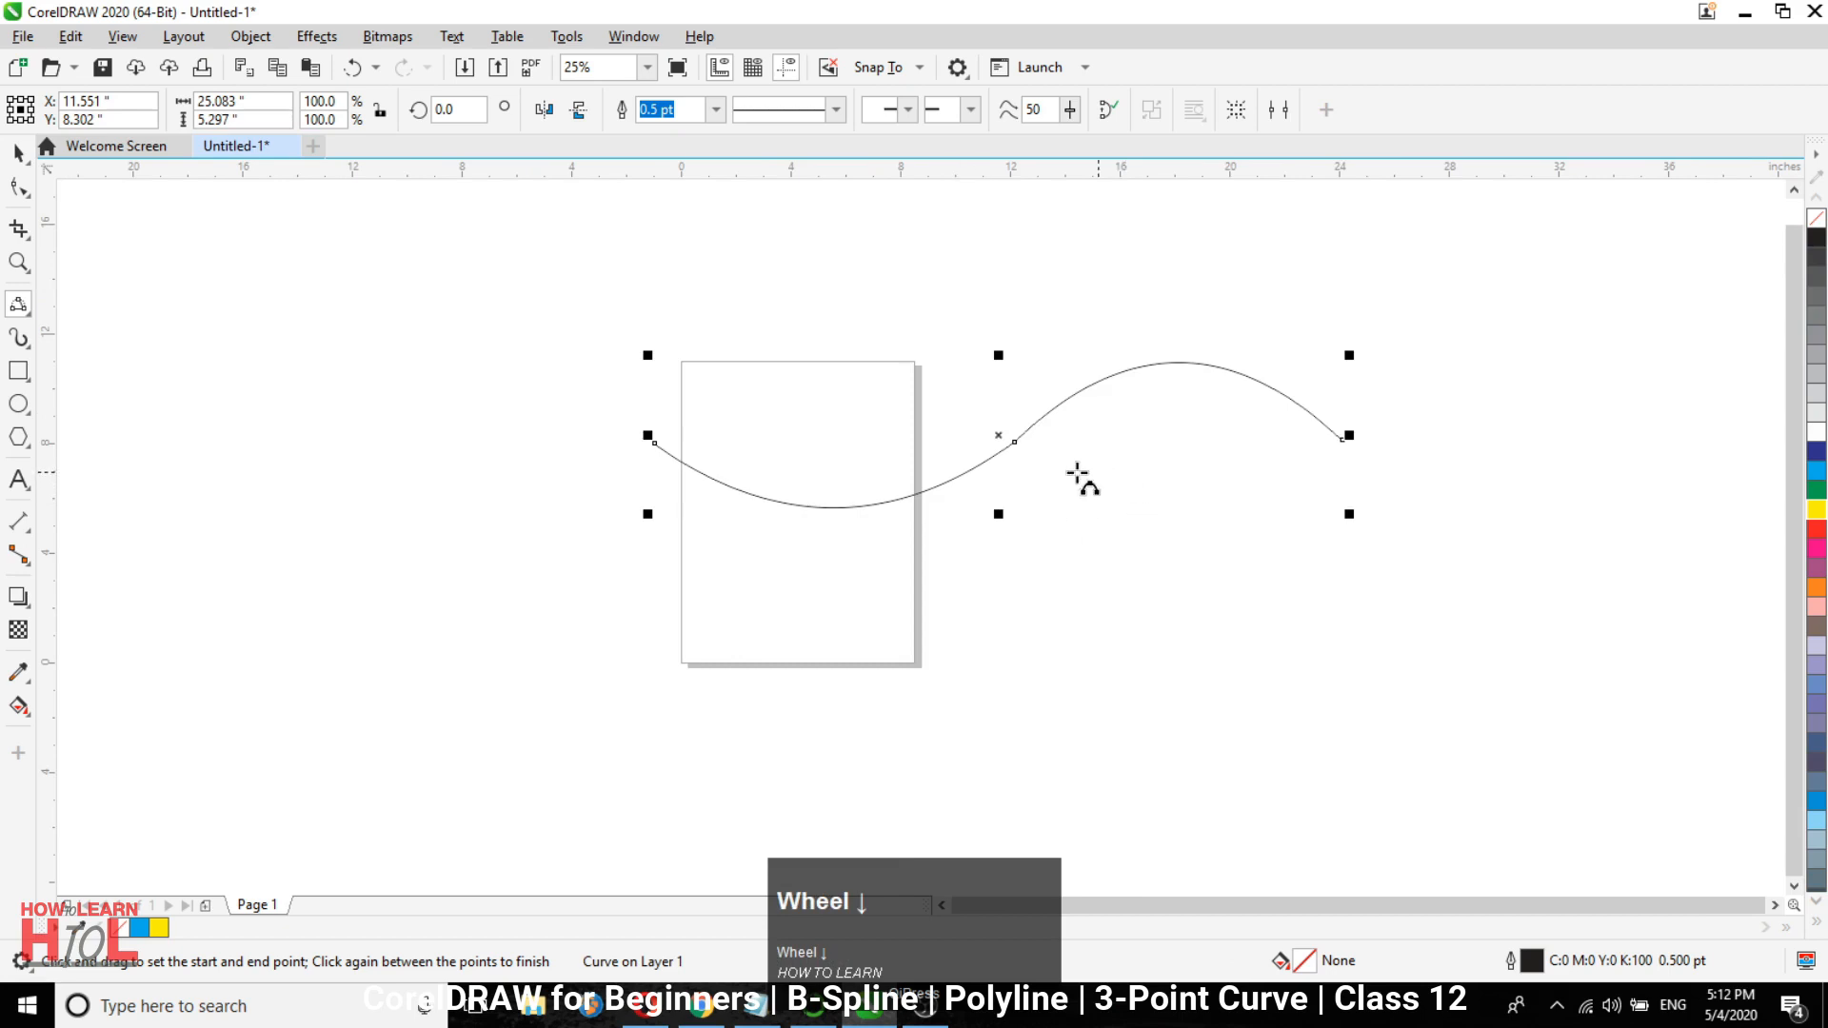
Draw a 3-Point Curve as an upward circular arc about 22.7 by 12.8 inches over the wave.
key("ctrl+a")
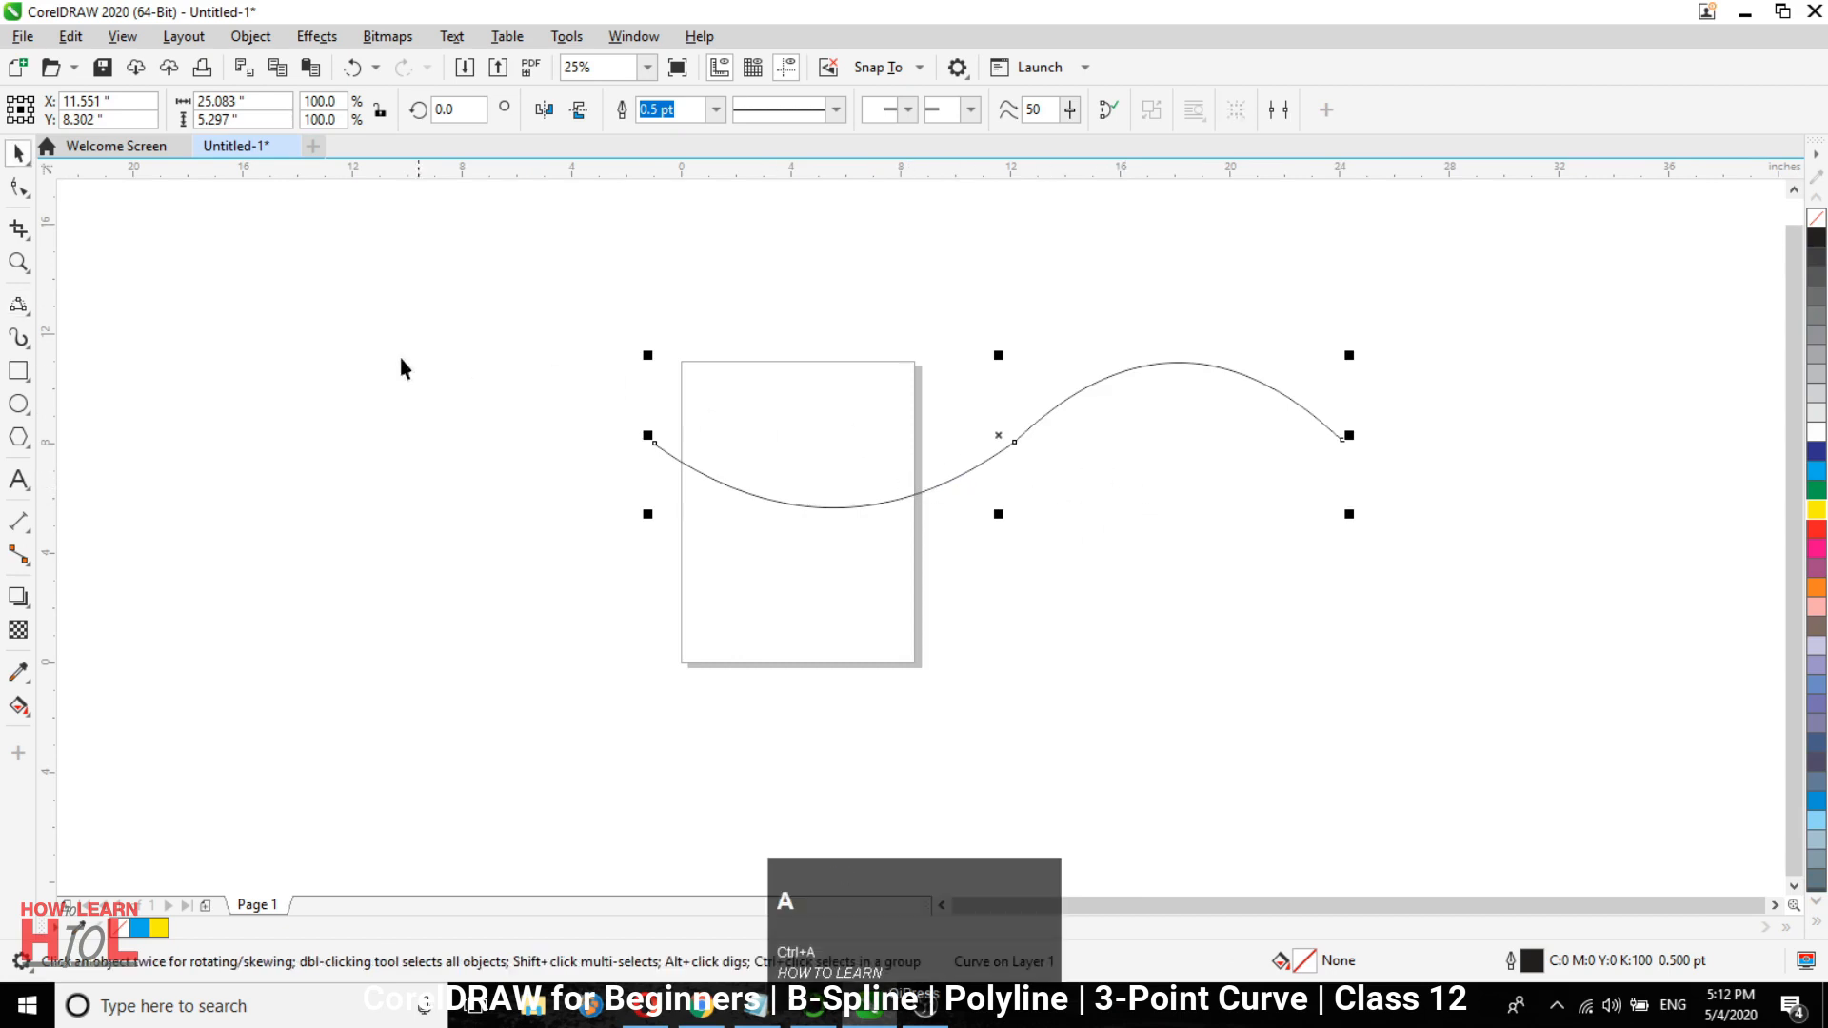
left_click(19, 151)
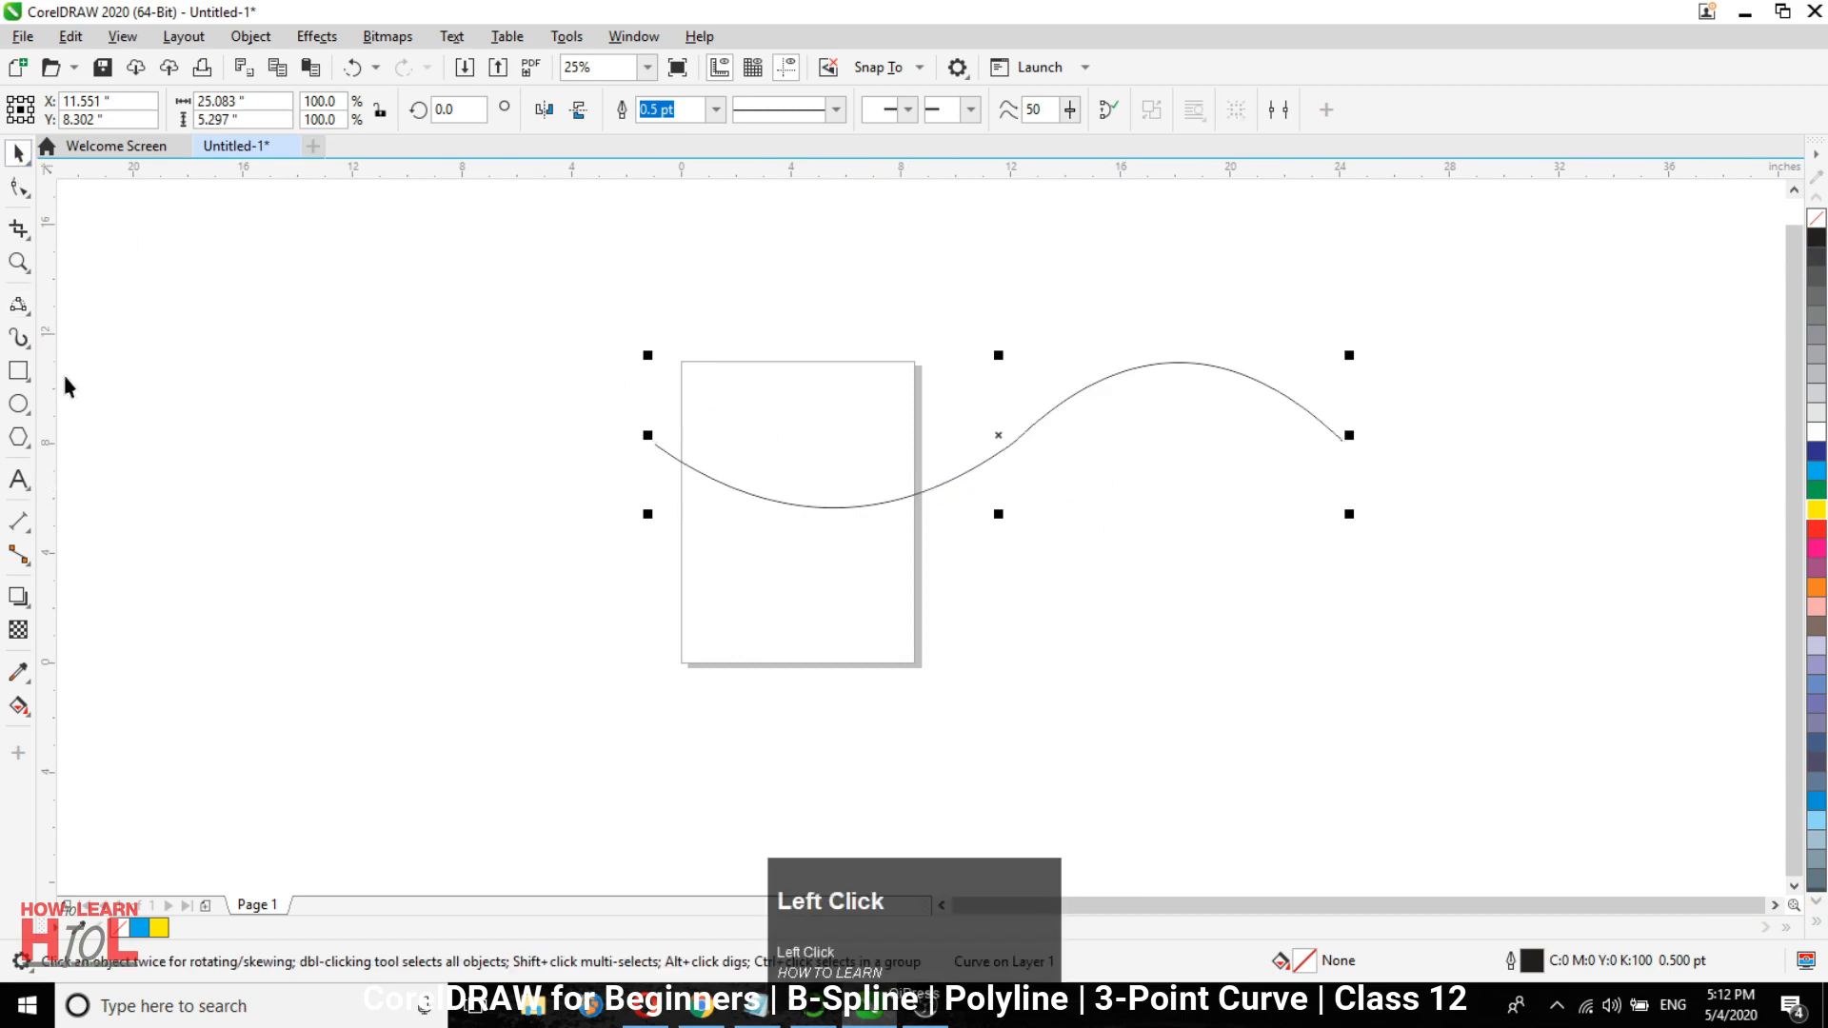
left_click(23, 298)
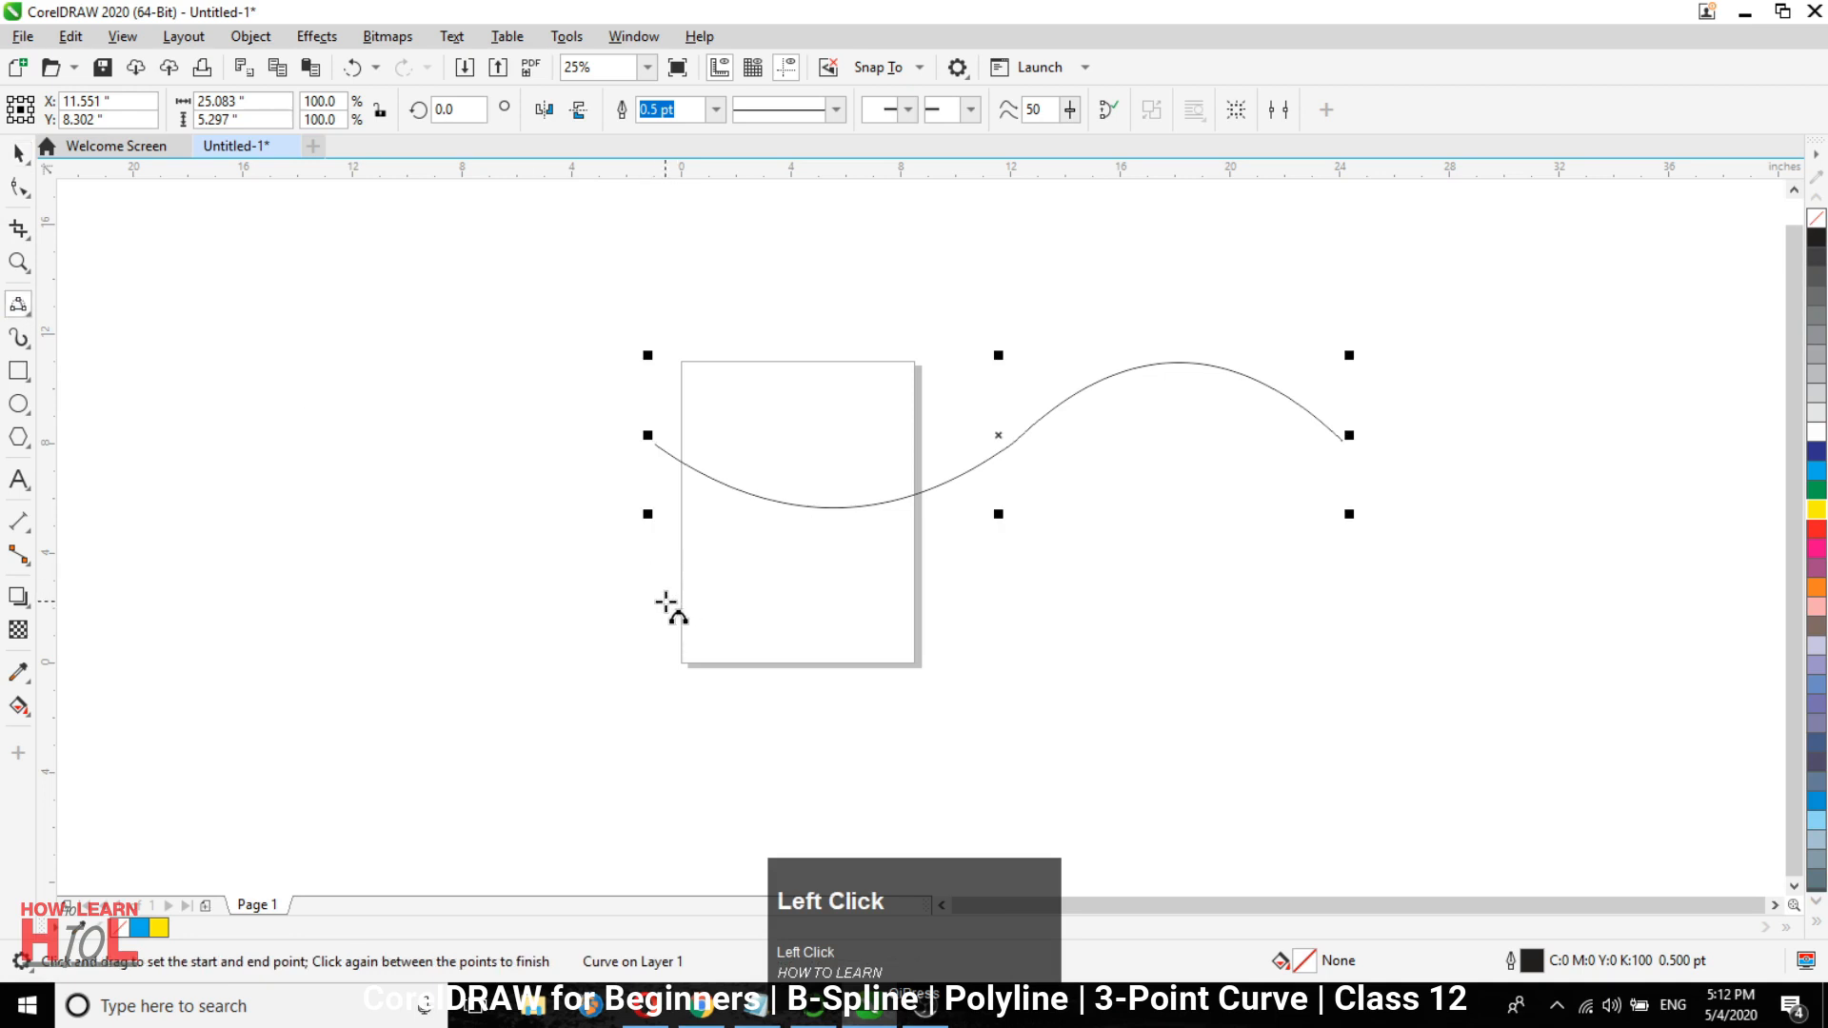
left_click_drag(666, 602, 1284, 584)
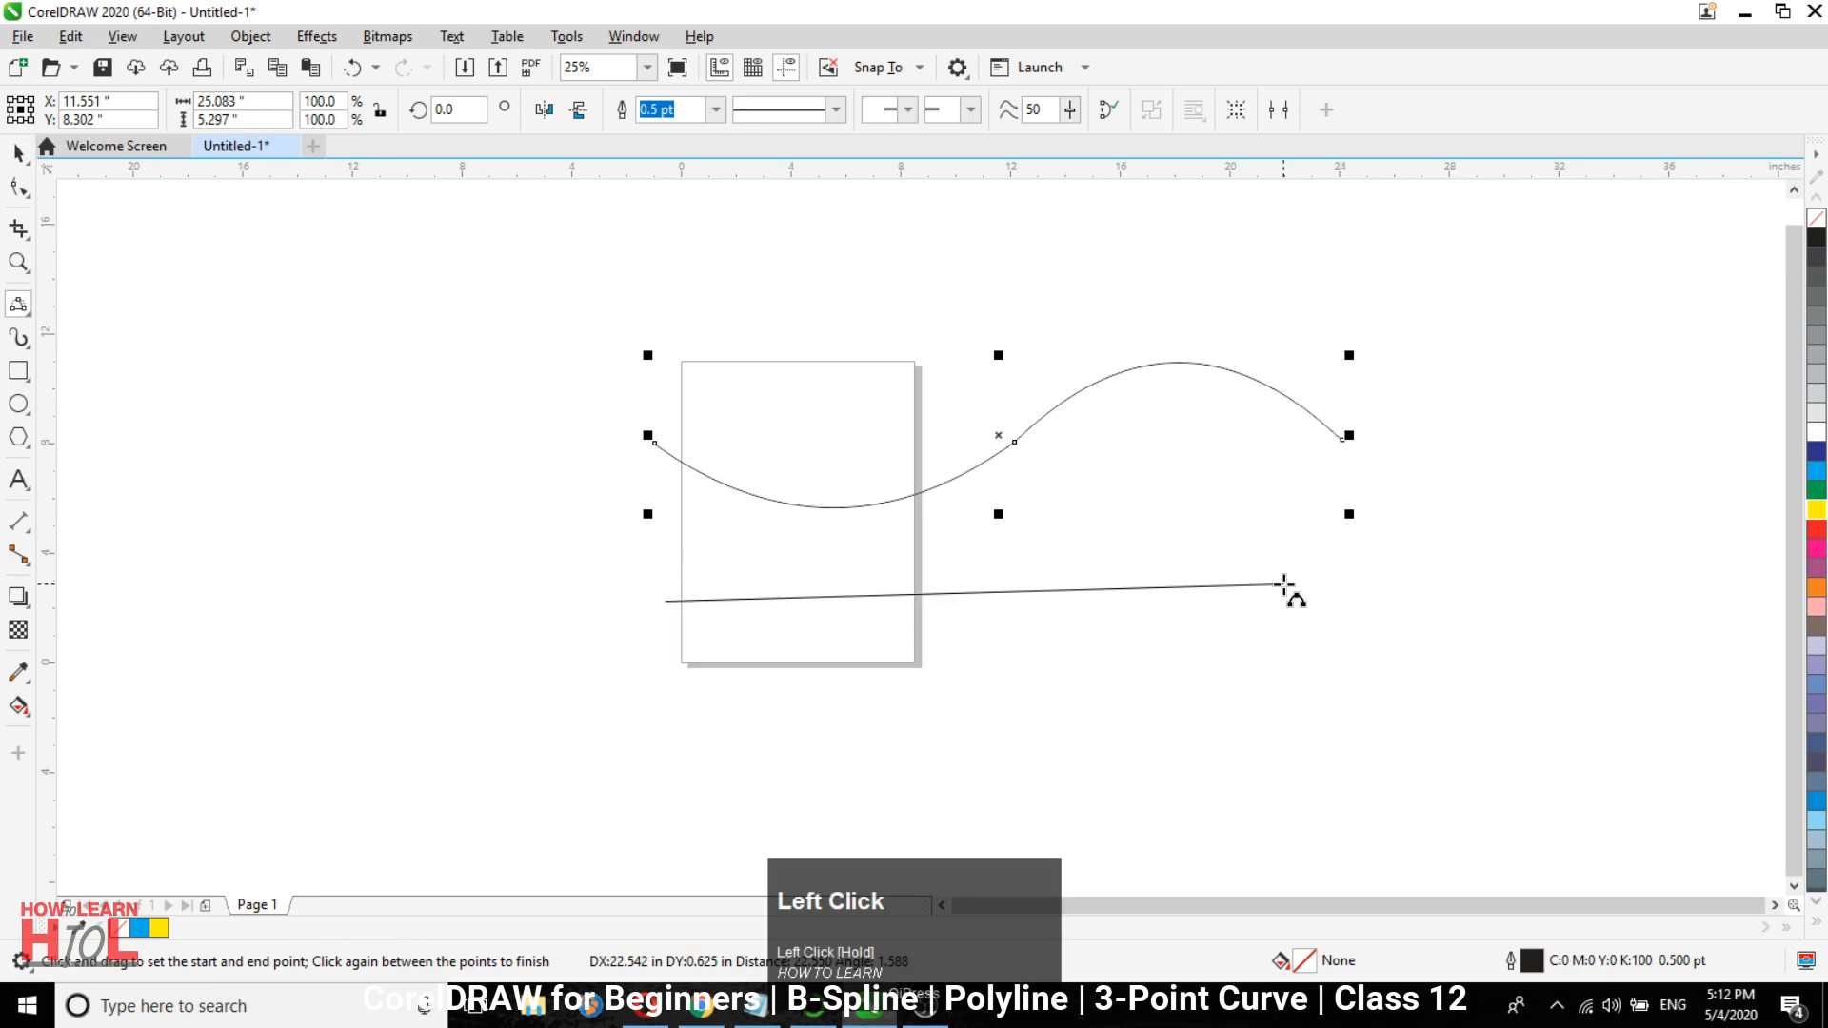
left_click_drag(1284, 584, 1283, 584)
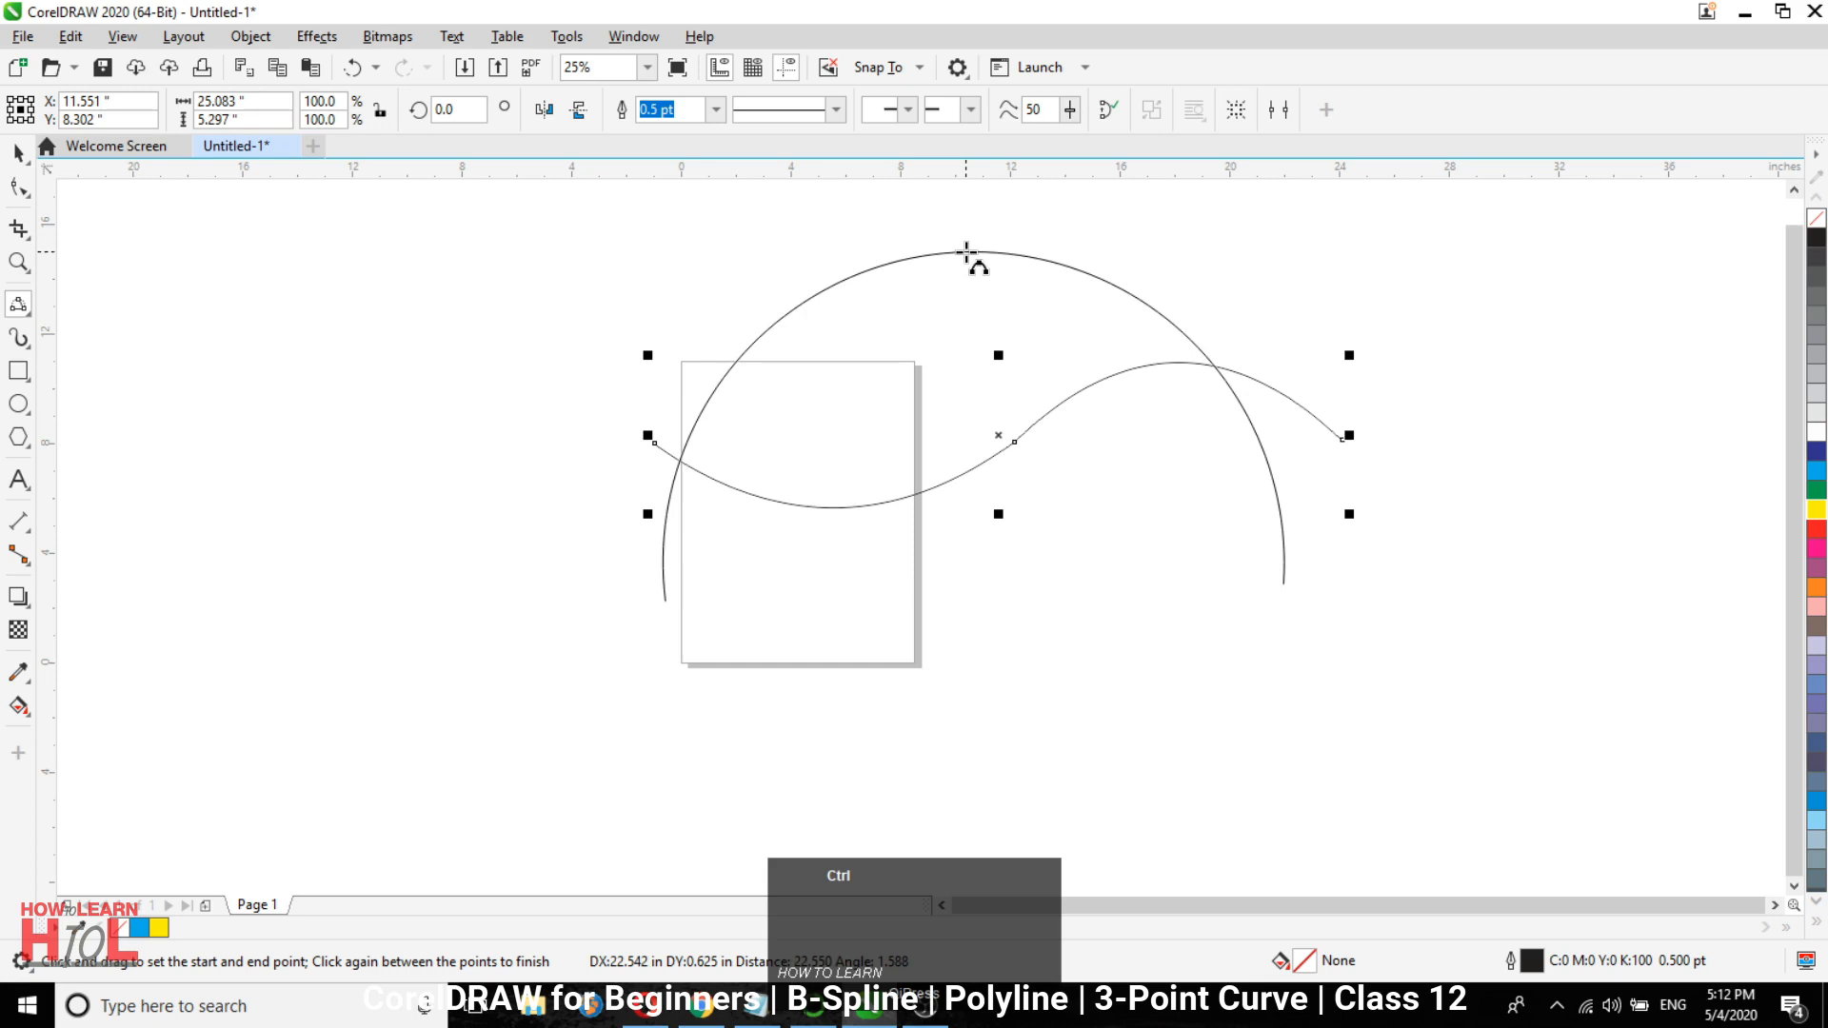
left_click(967, 252)
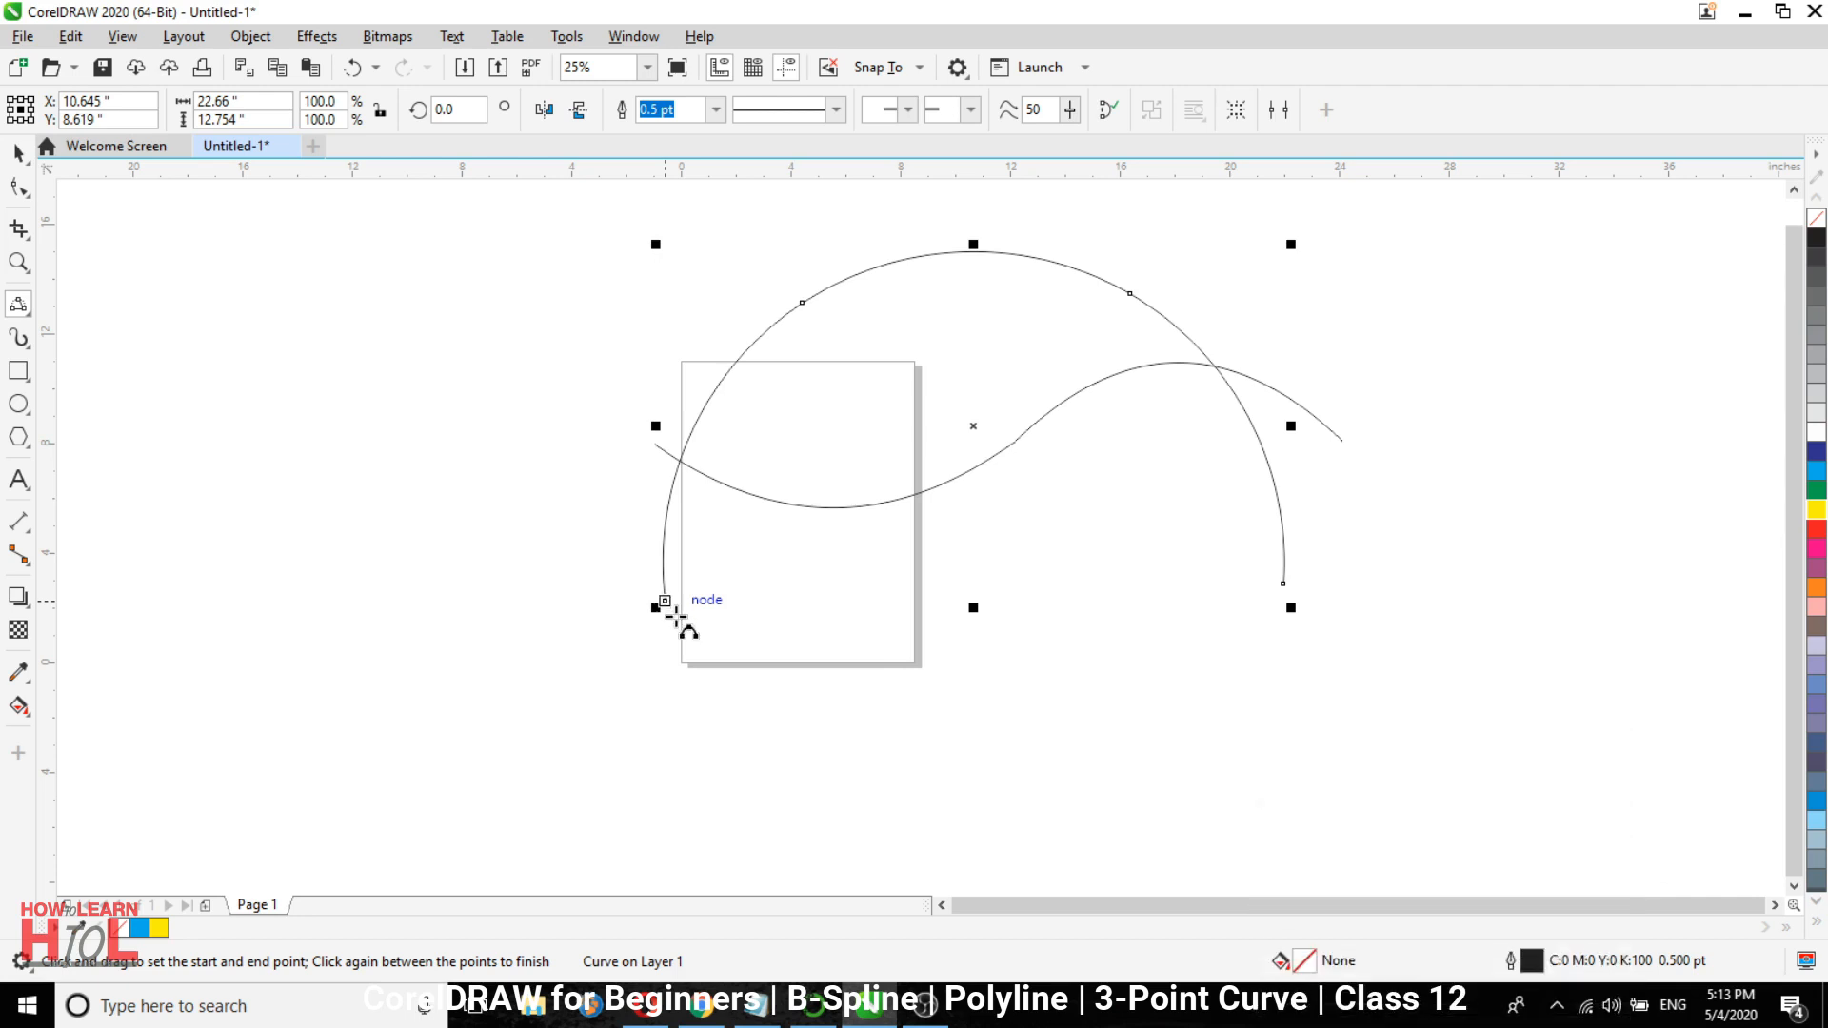
Close the arc into a crescent with a shallower circular arc between its ends, and fill it with 40% black.
mouse_move(663, 603)
left_mouse_down()
mouse_move(1250, 601)
mouse_move(1282, 584)
left_mouse_up()
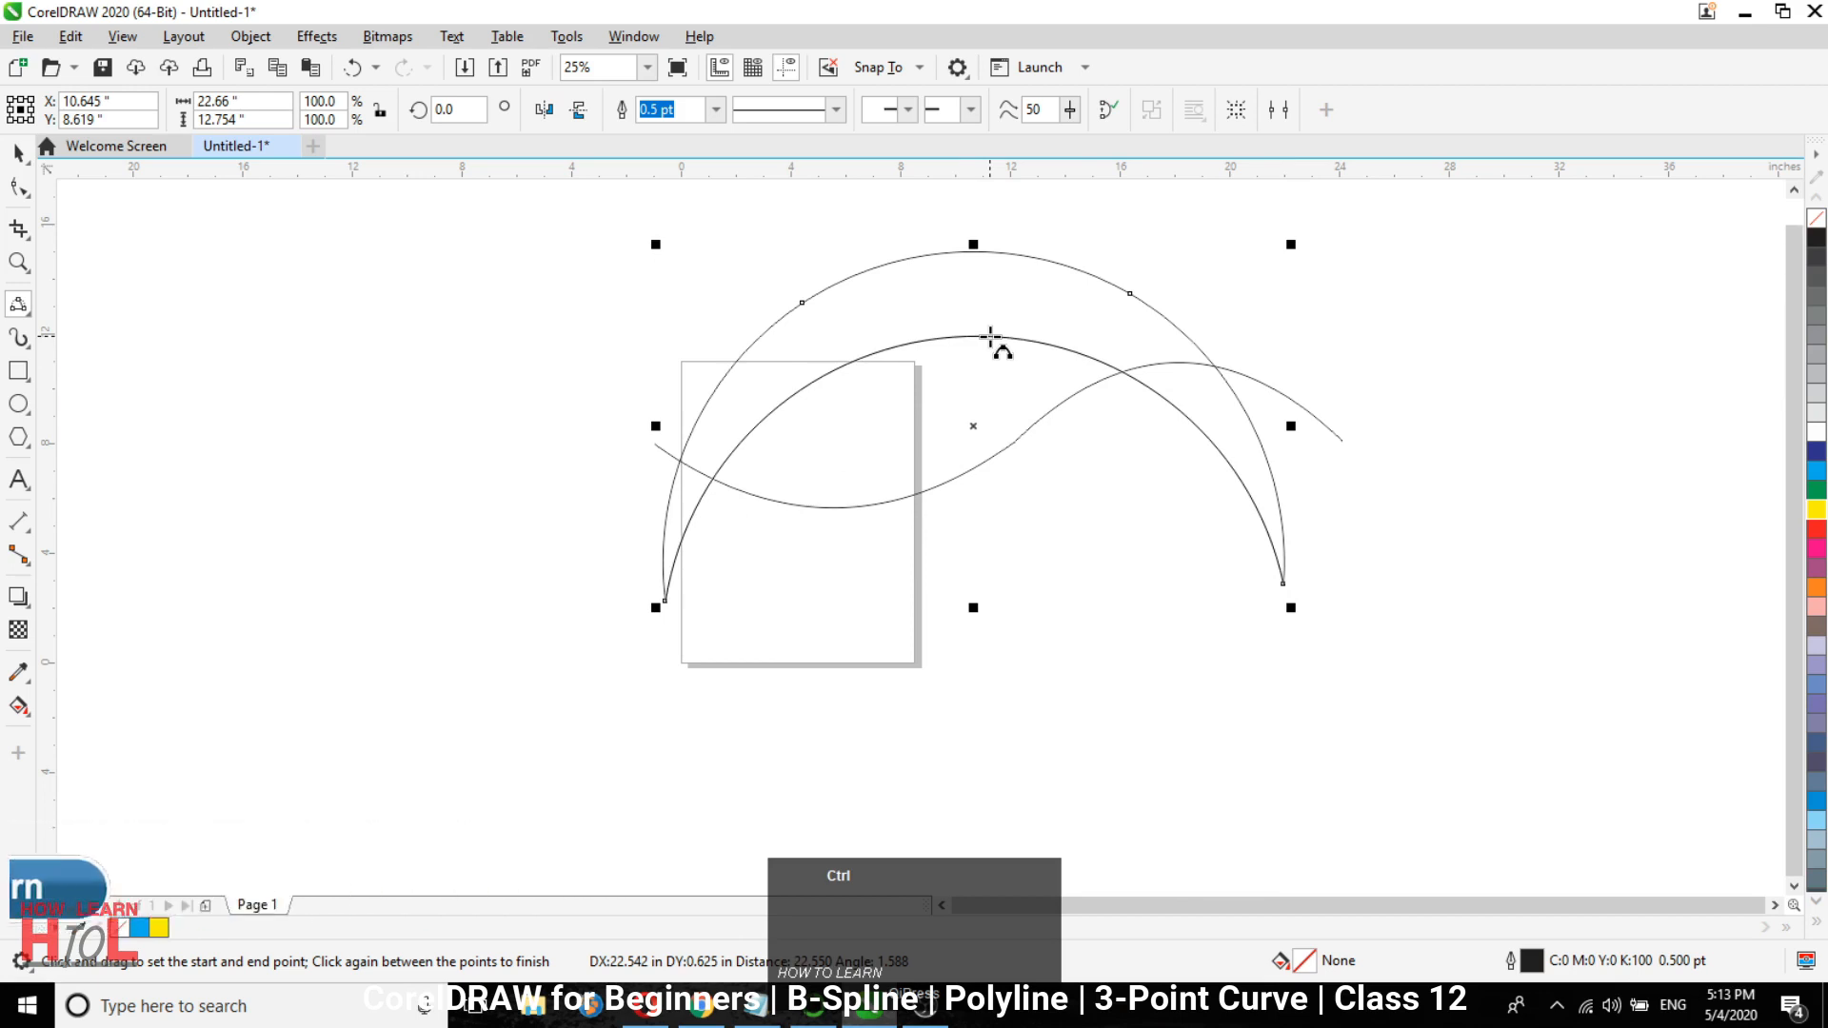
left_click(990, 335, "ctrl")
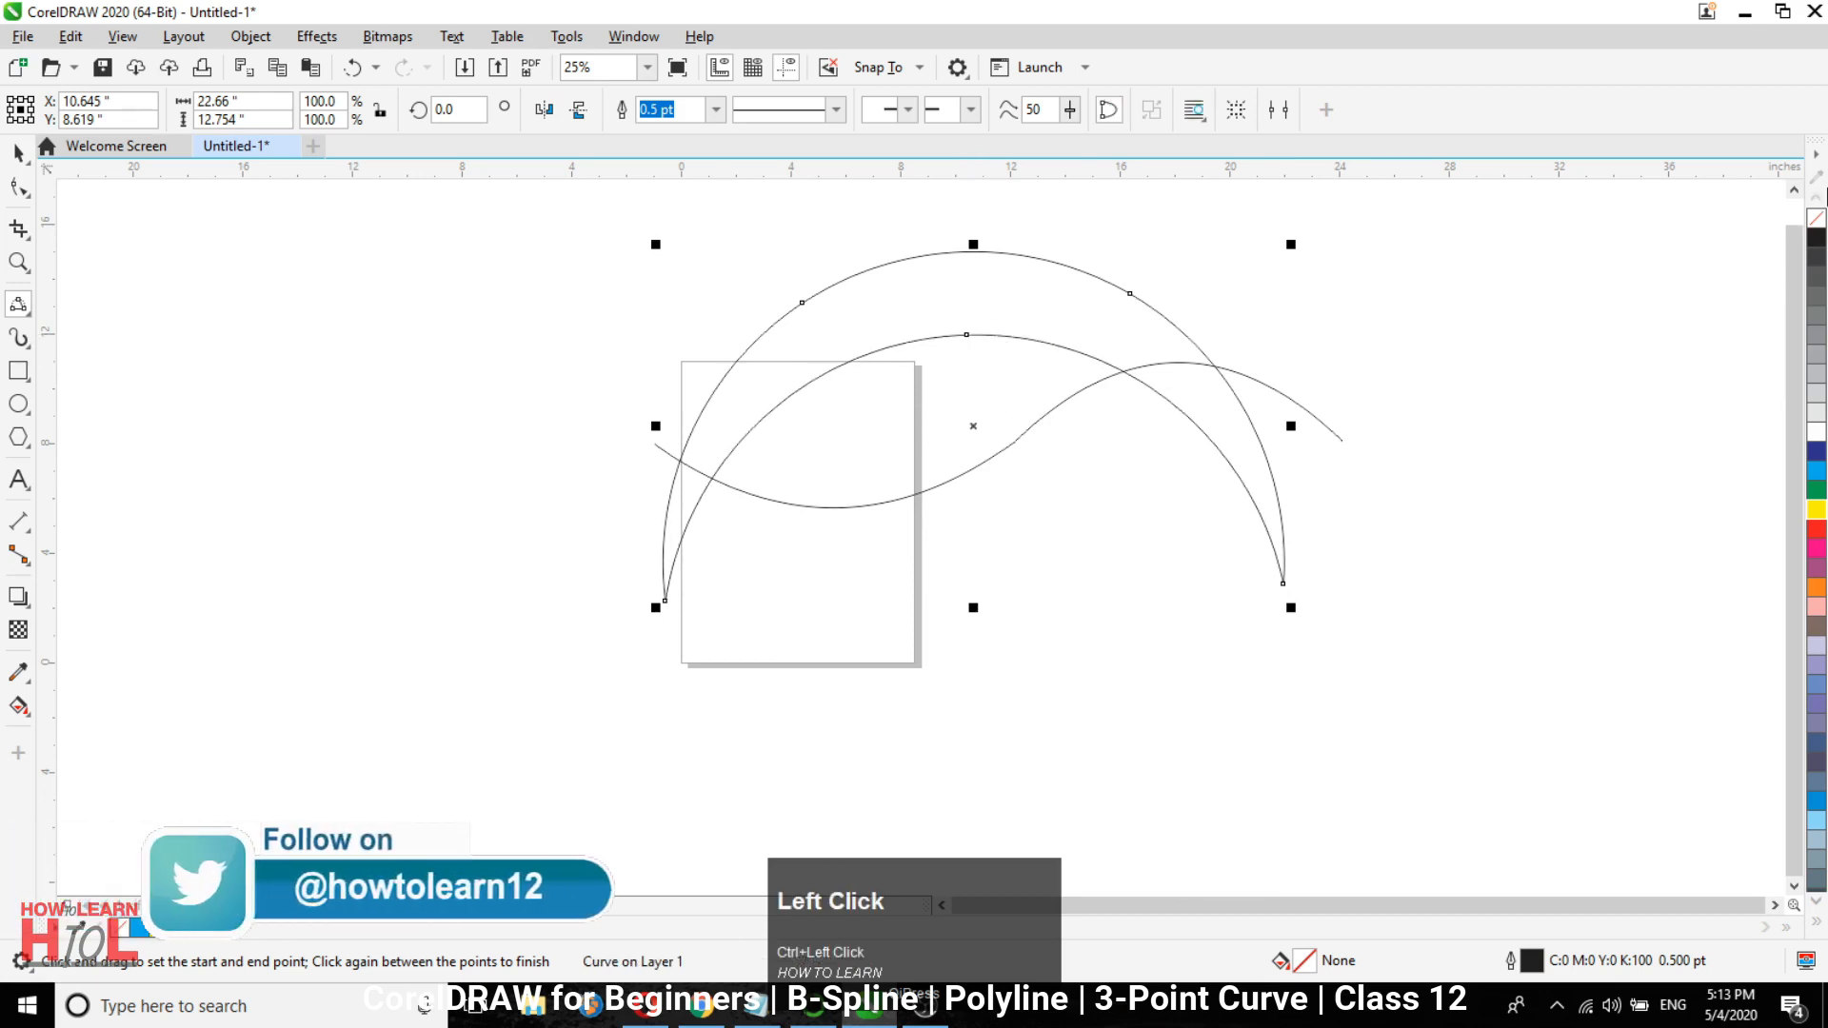
left_click(1814, 366)
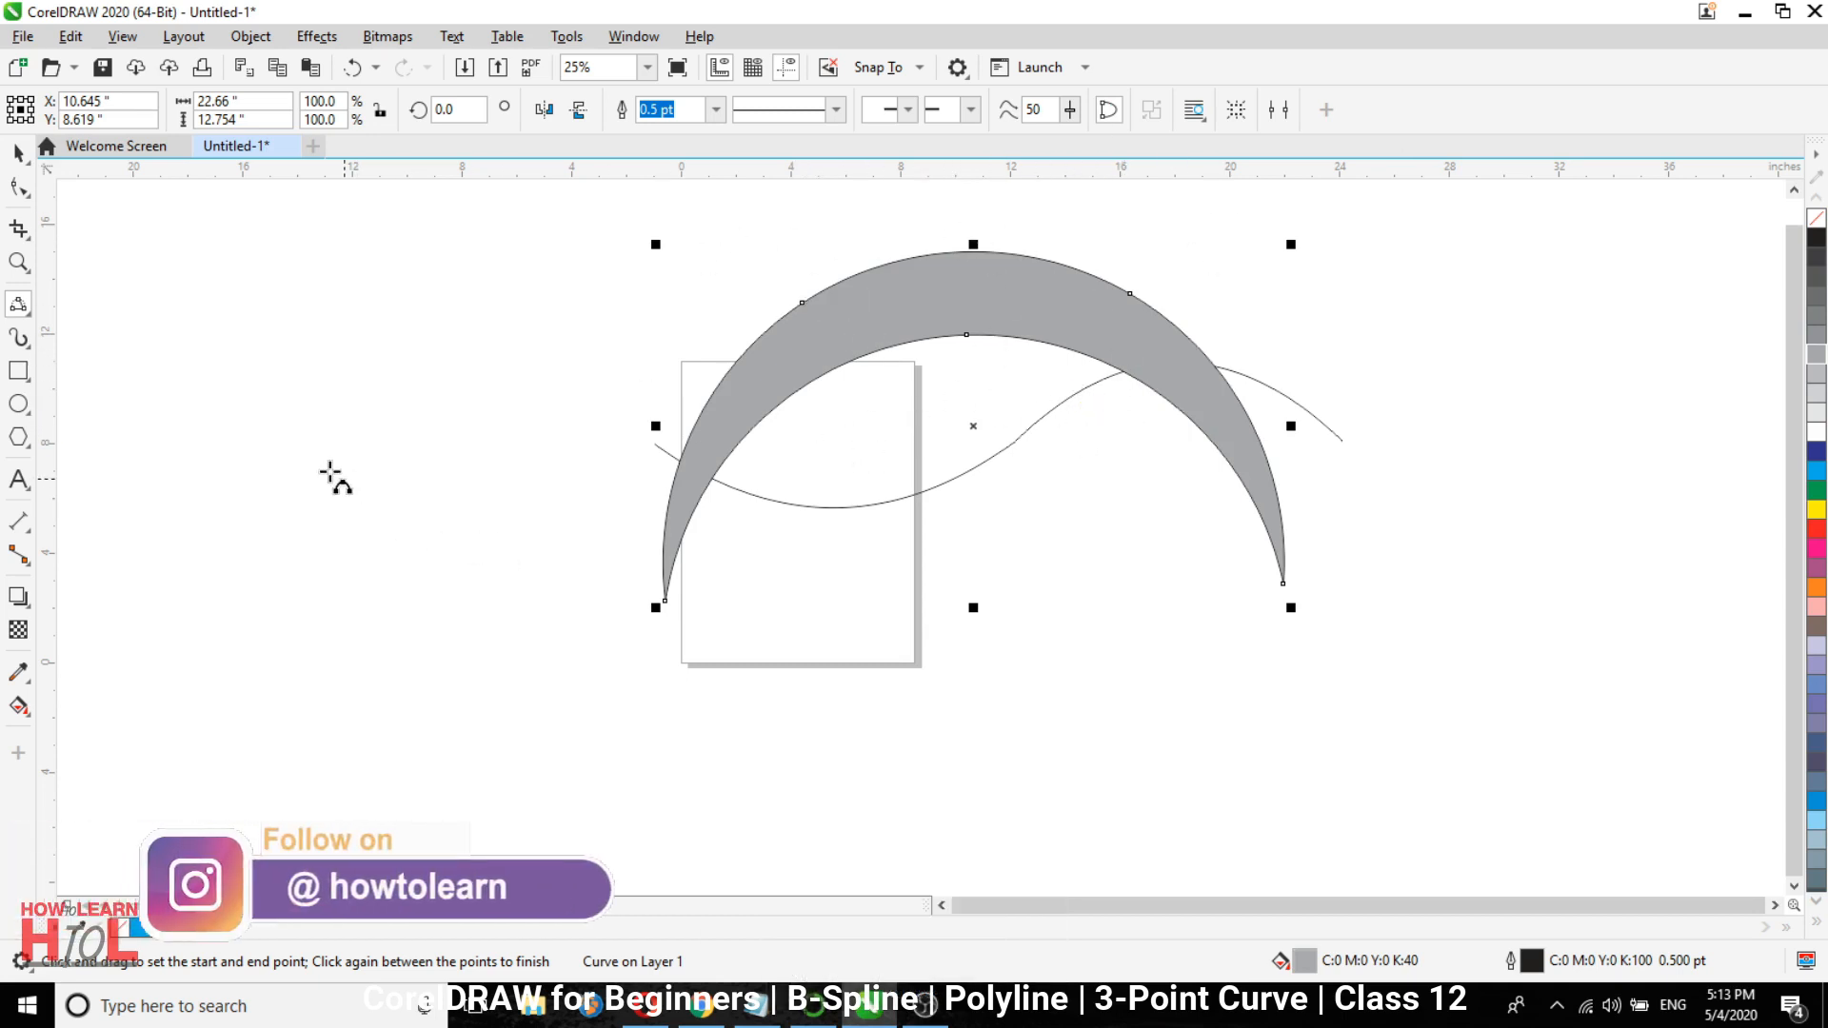
Draw a large circular 3-Point Curve about 21.9 by 19.6 inches, open at the top, left of the crescent.
left_click_drag(242, 458, 609, 455)
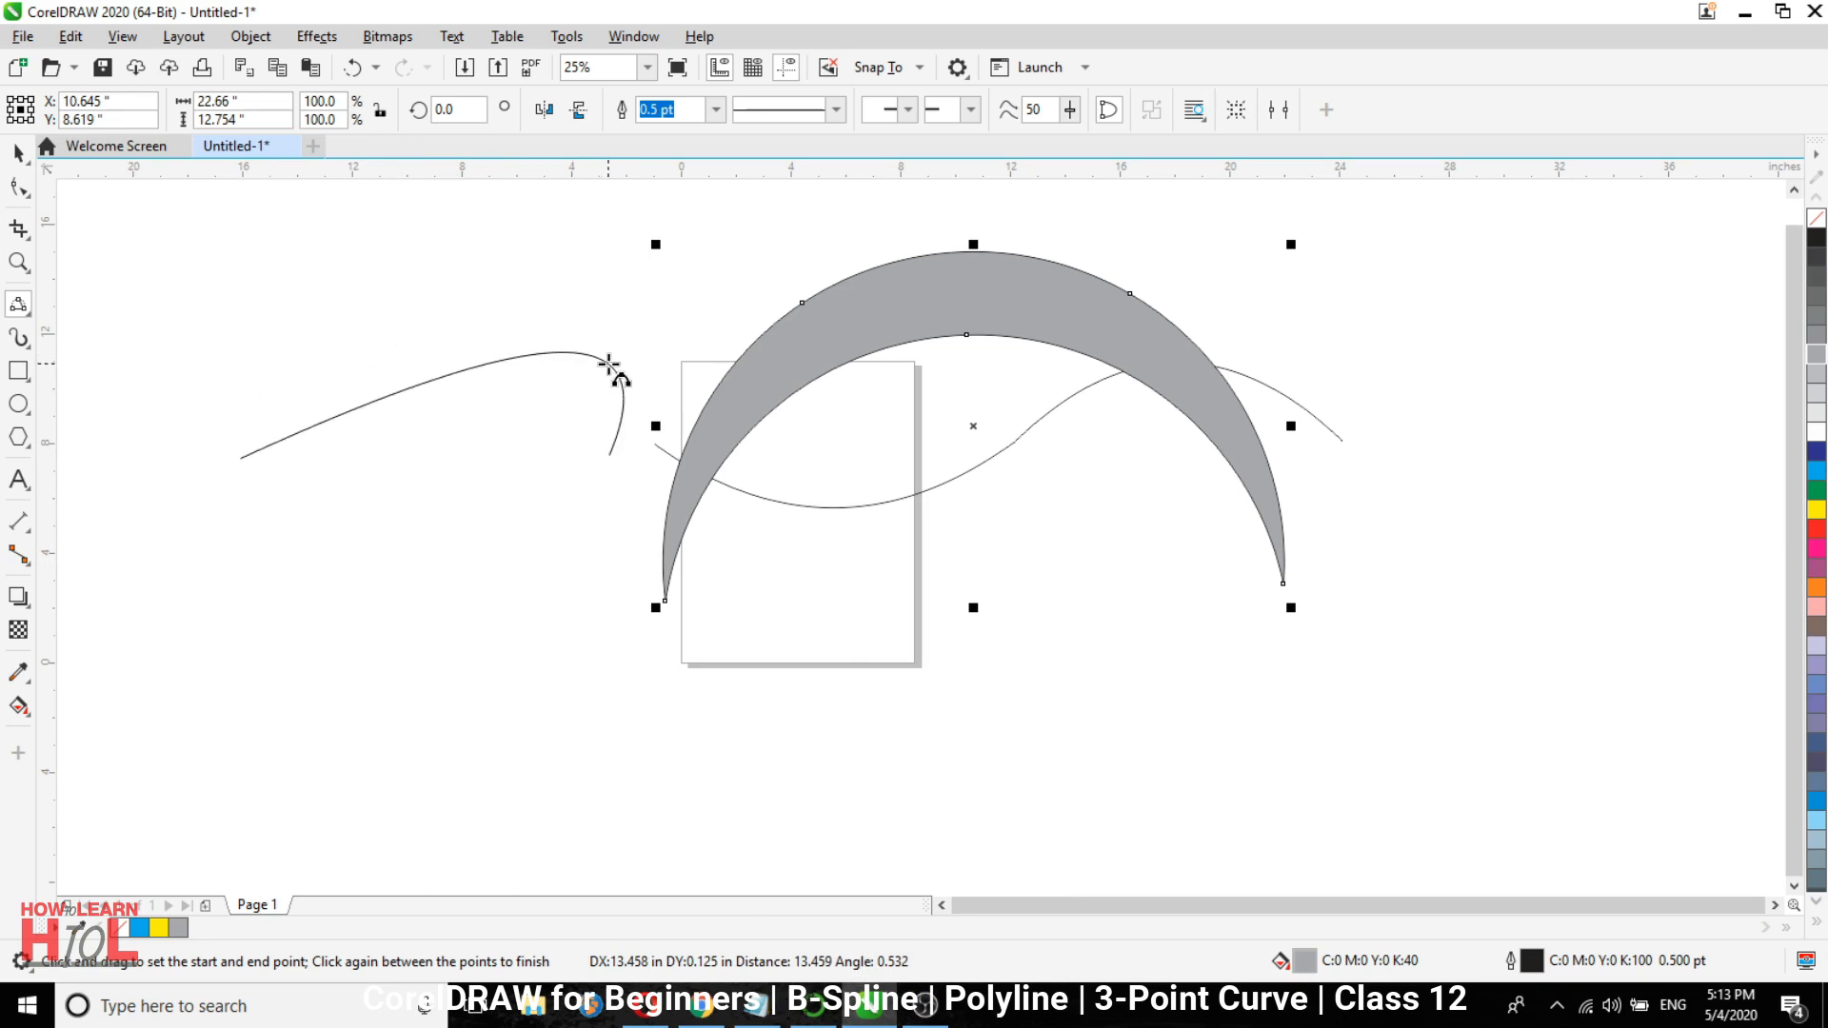
key("shift")
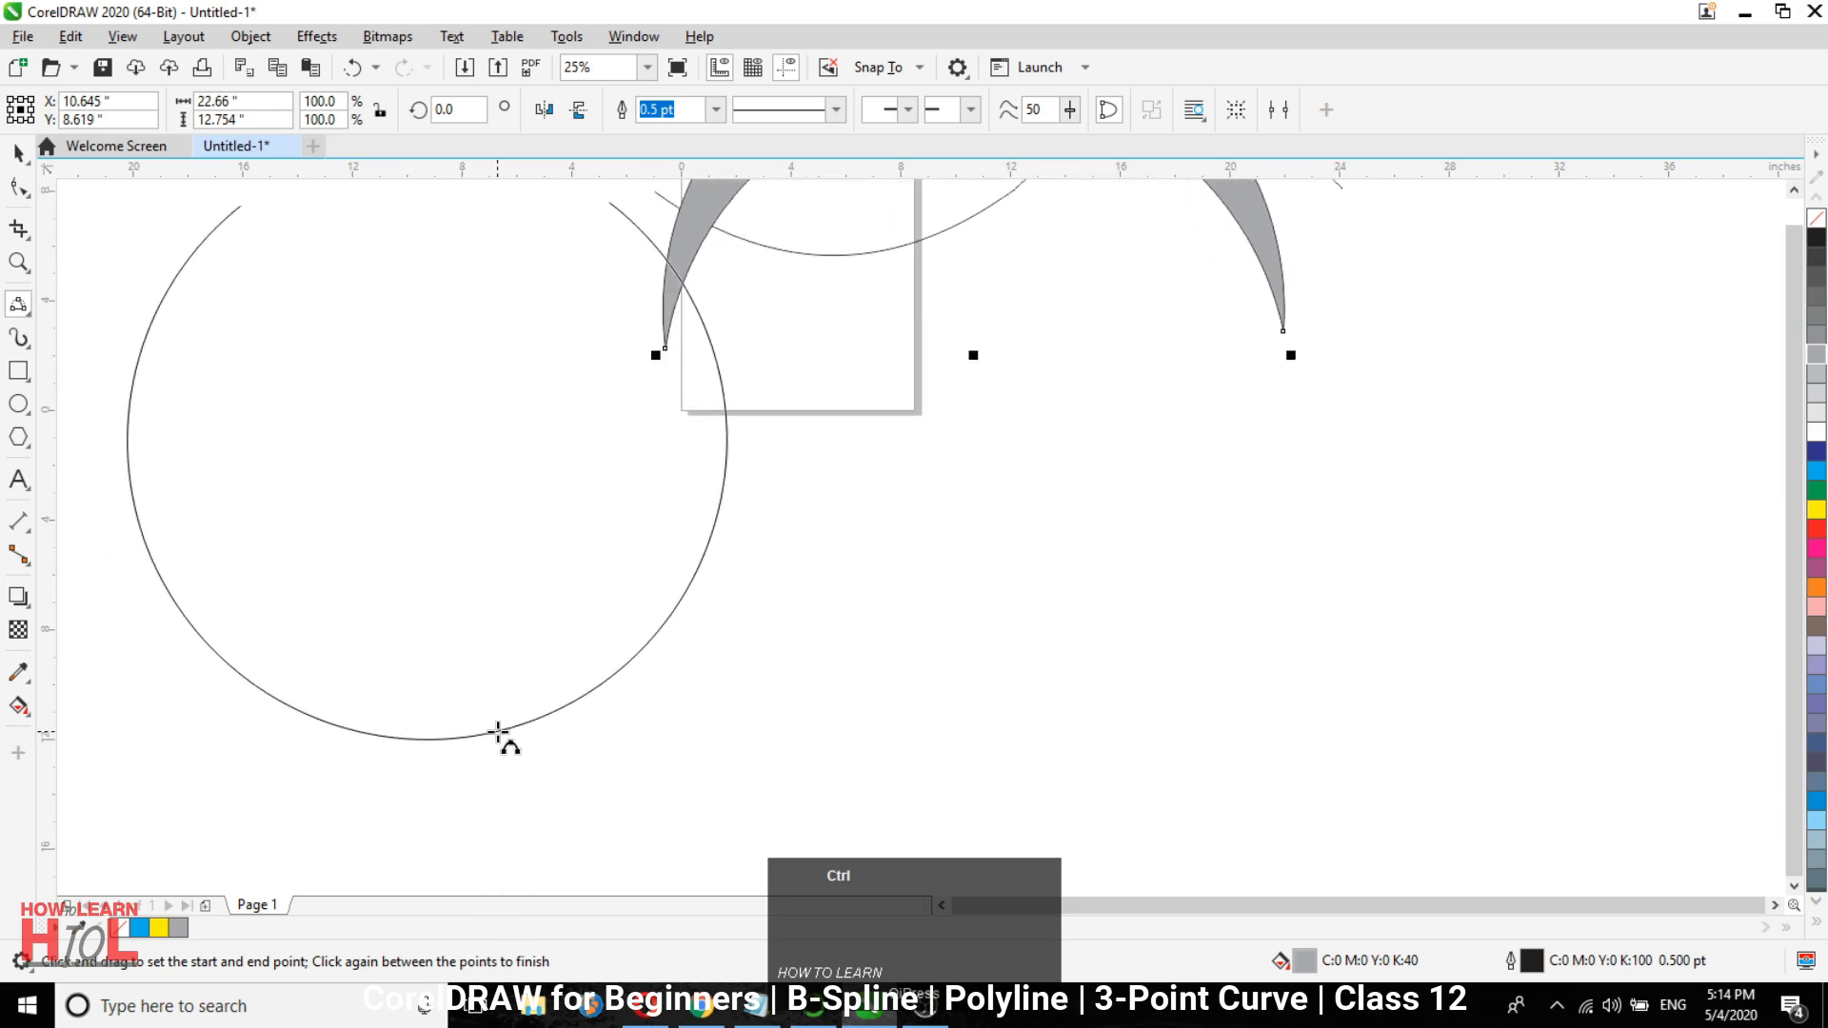
left_click(498, 733)
scroll(467, 733, "down", 1)
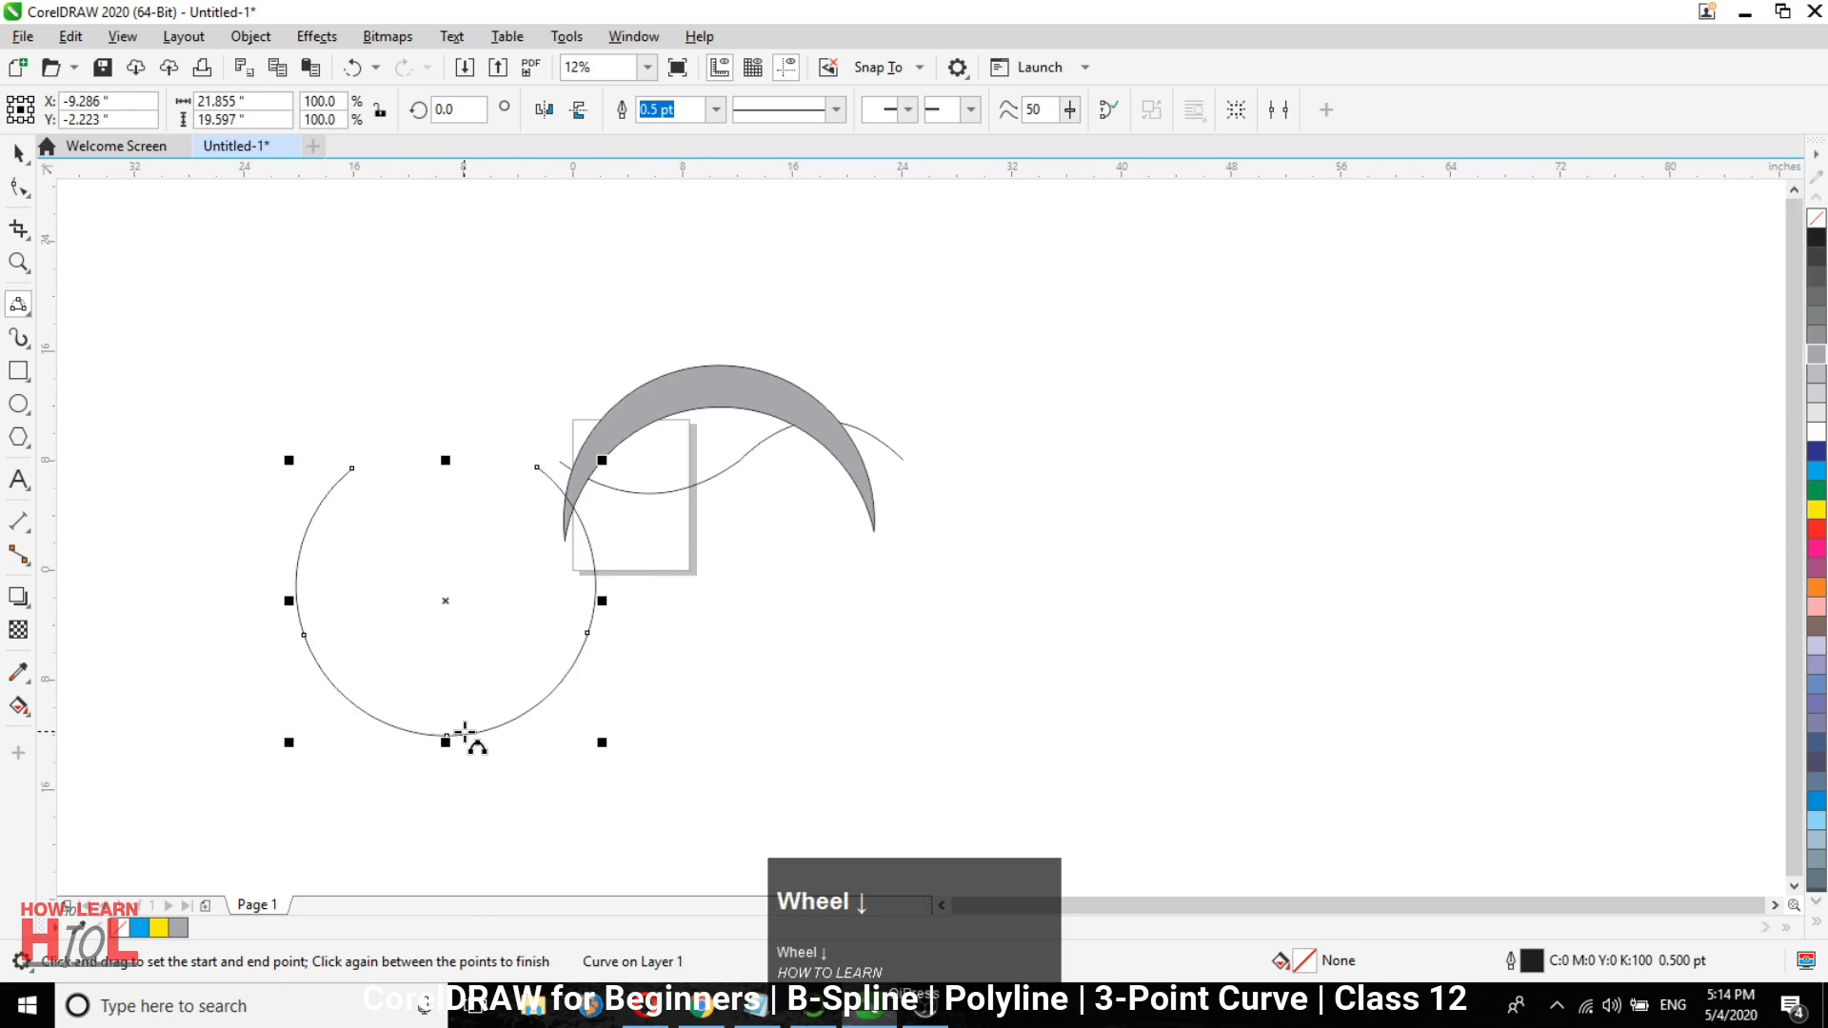
scroll(467, 738, "up", 1)
scroll(448, 489, "down", 2)
scroll(419, 685, "up", 1)
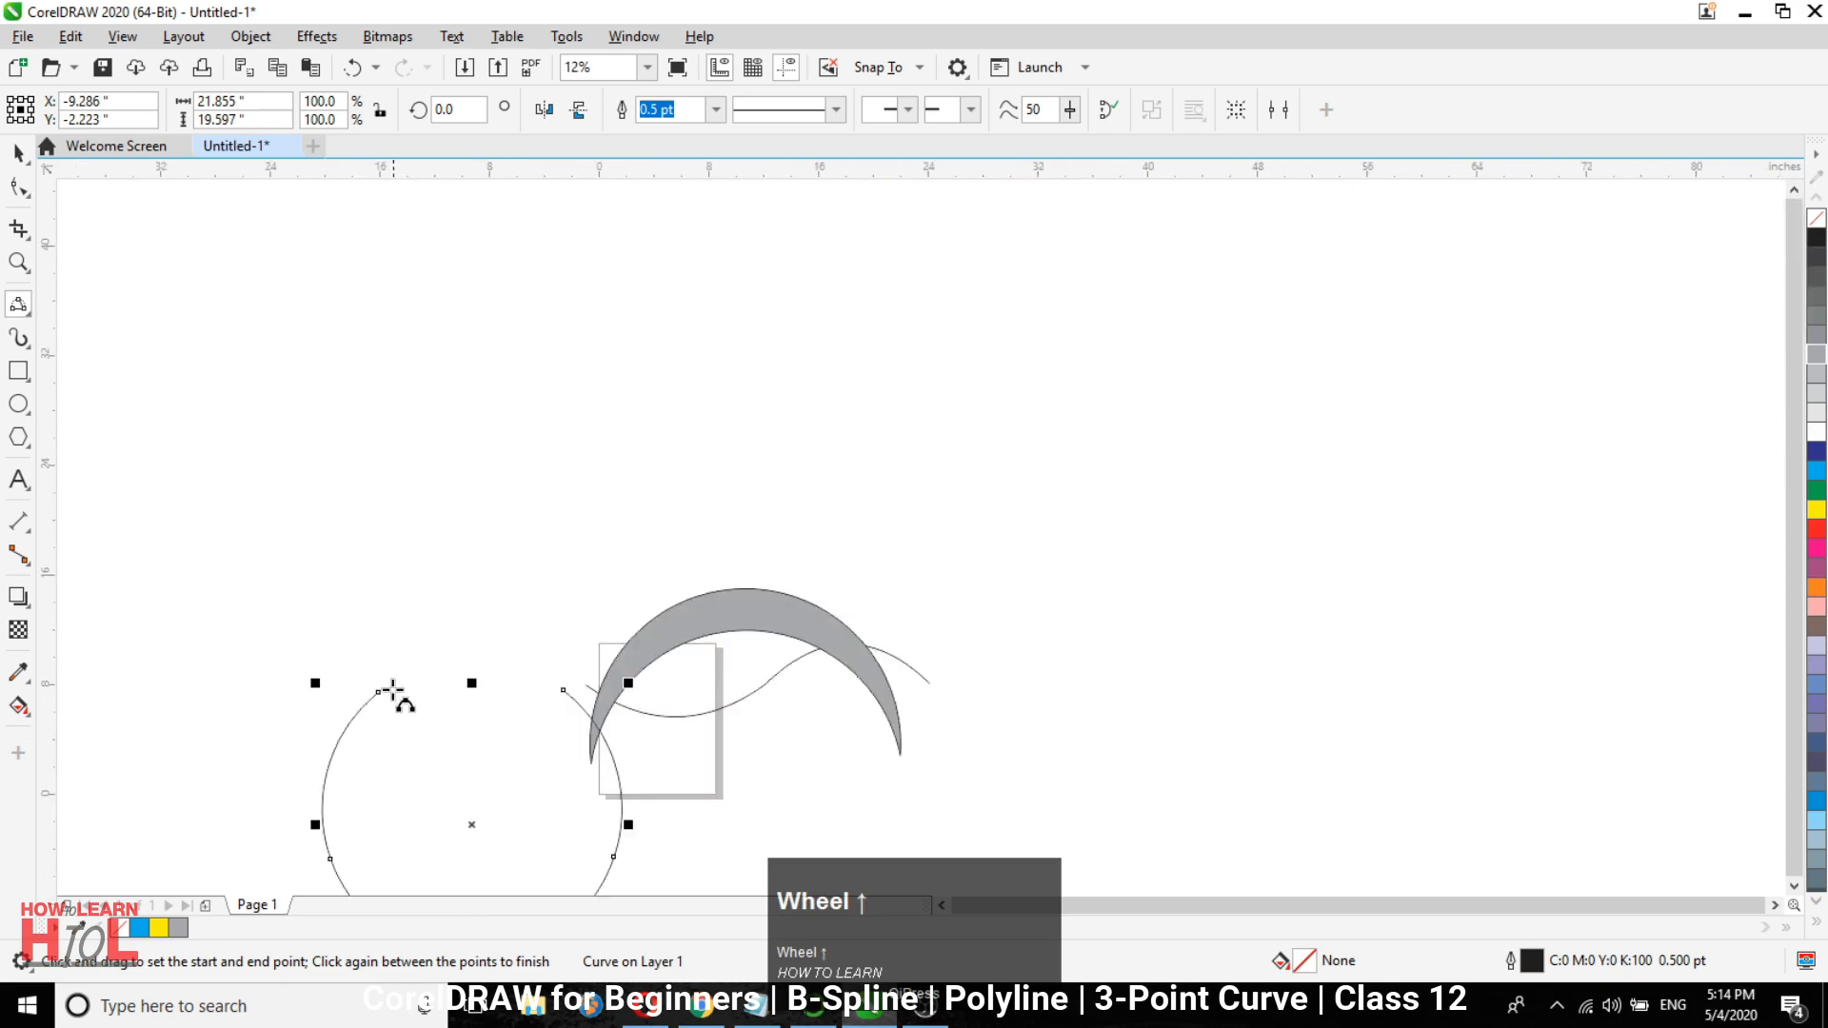
Join the open ends with a larger circular arc above, forming a closed double-circle shape about 36.1 by 54.3 inches.
left_click_drag(378, 692, 564, 687)
key("ctrl")
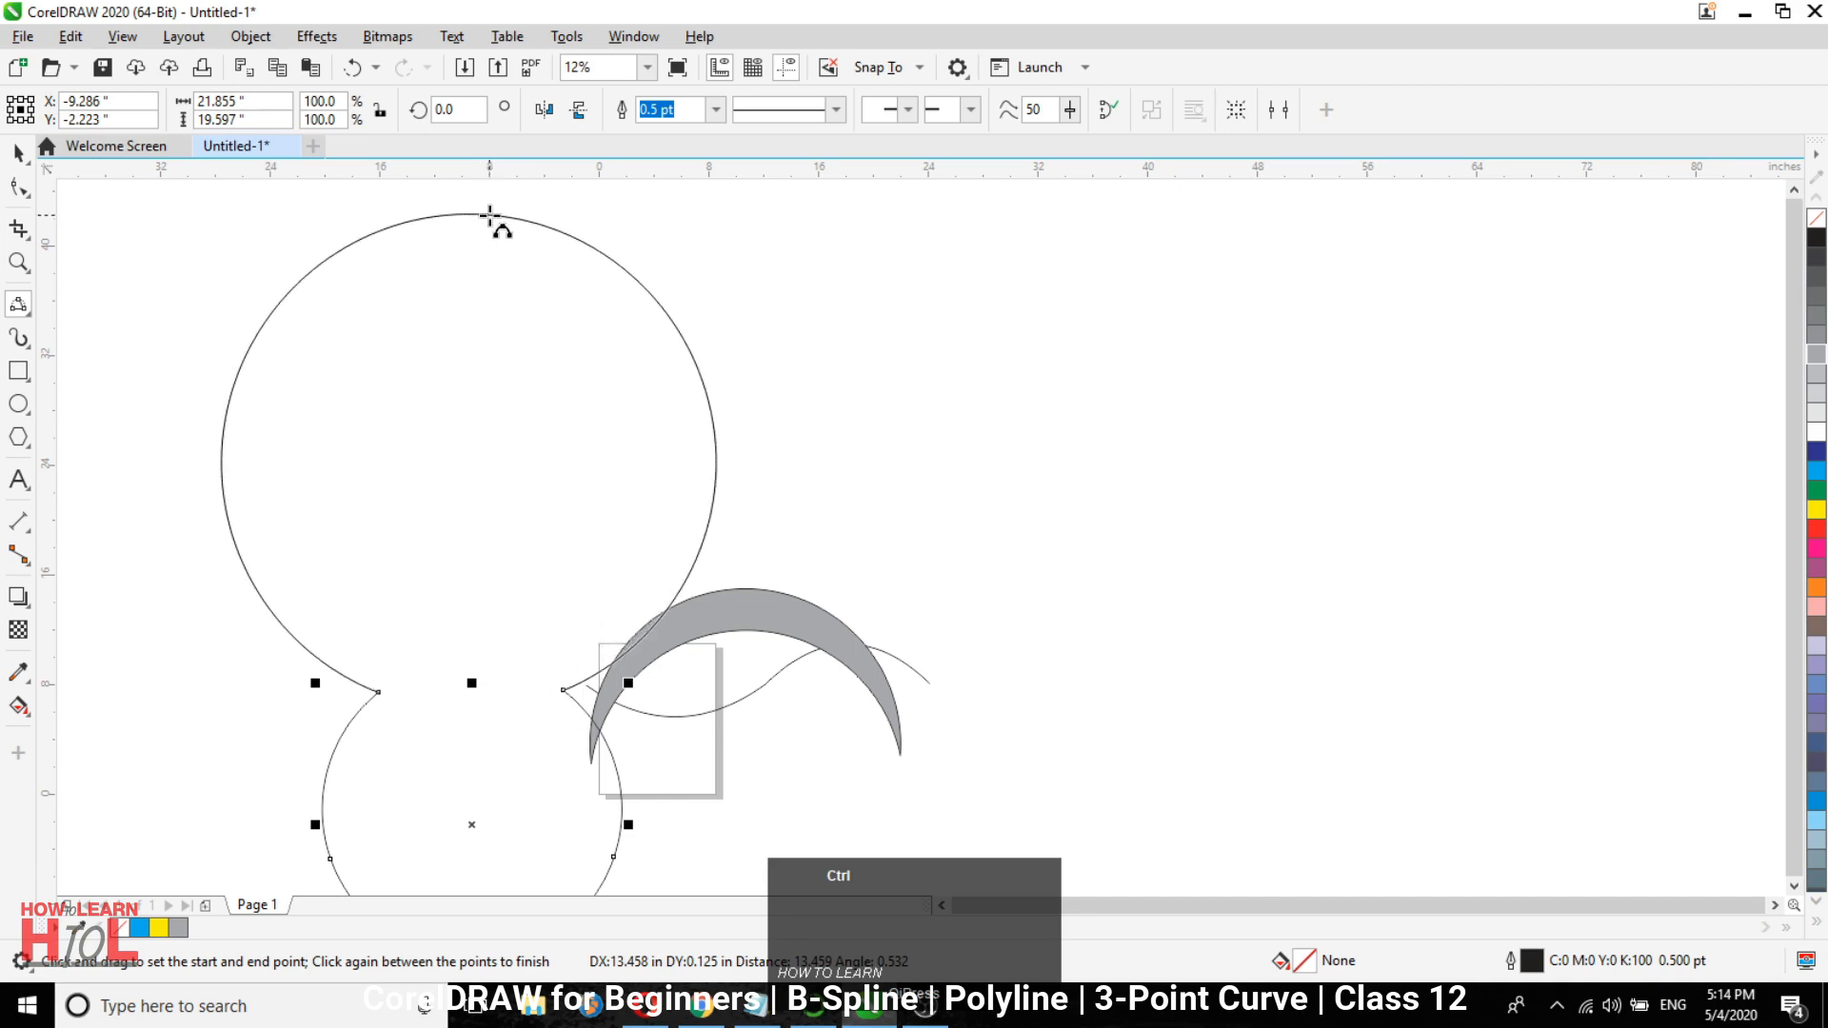
left_click(492, 307)
scroll(204, 314, "down", 2)
Fill the double-circle shape with black and move it to the right of the crescent.
left_click(18, 153)
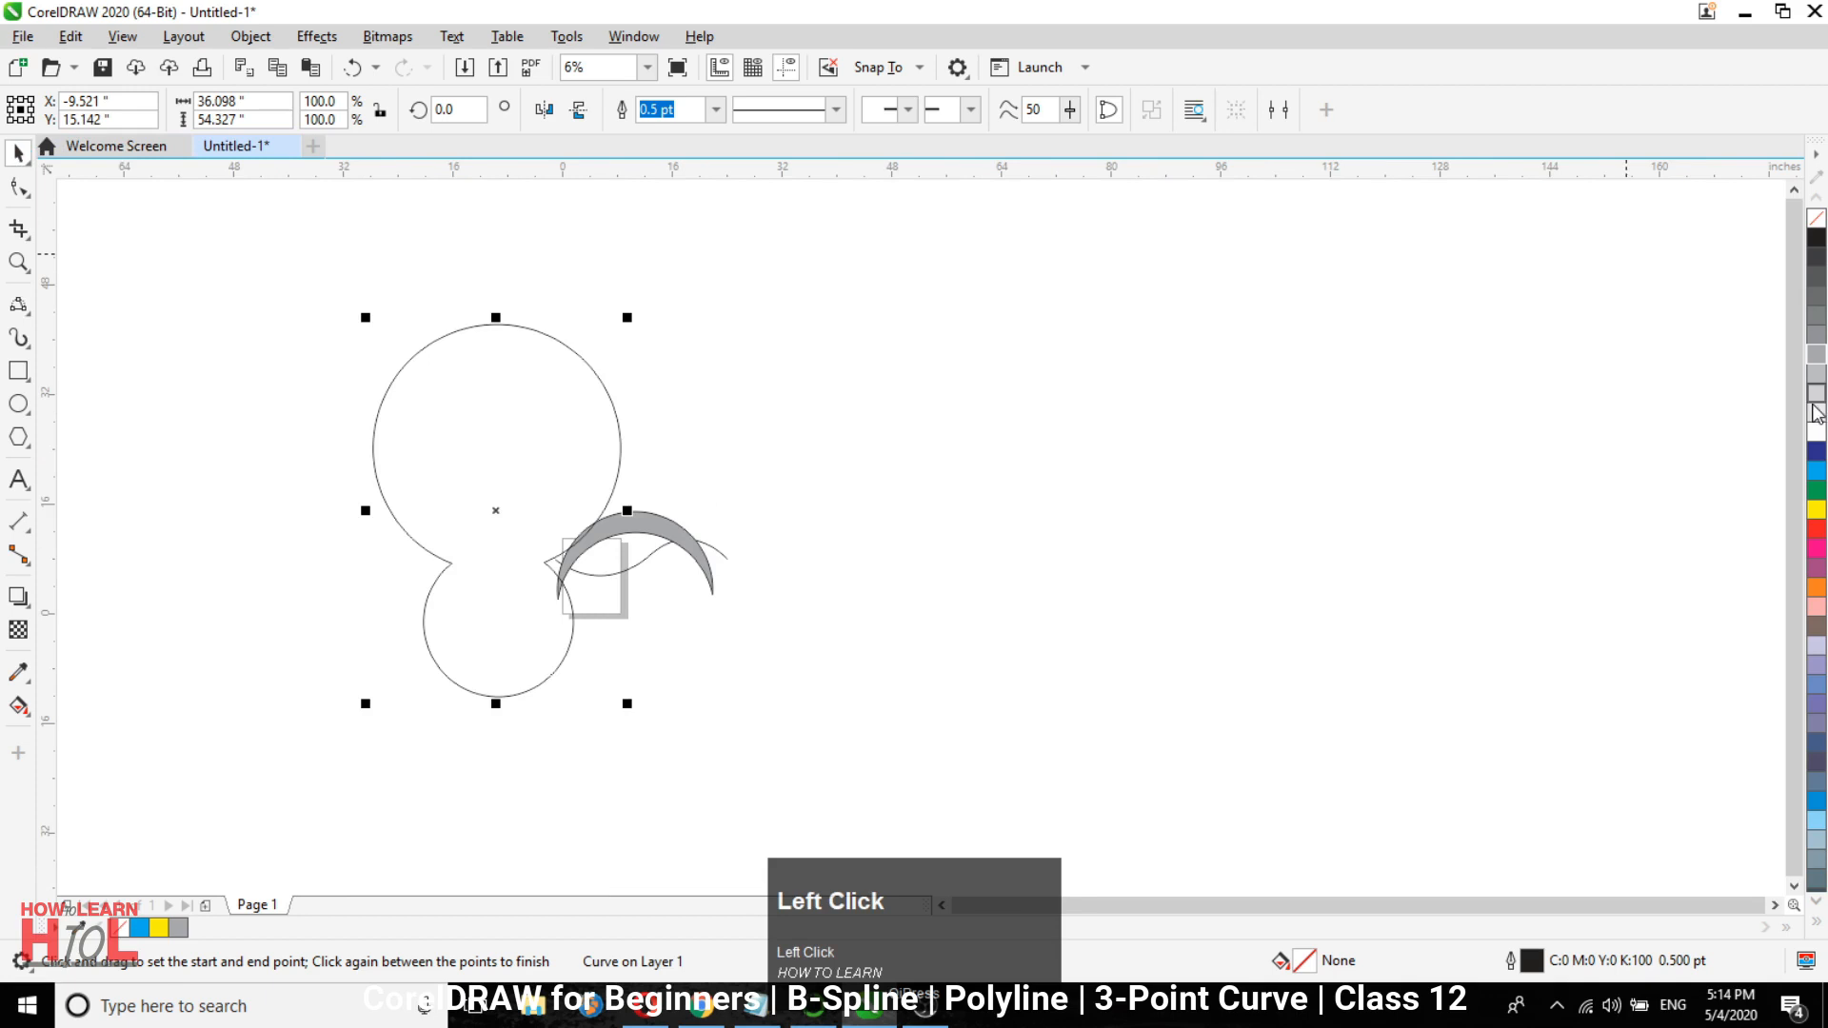
left_click(666, 454)
left_click(1815, 237)
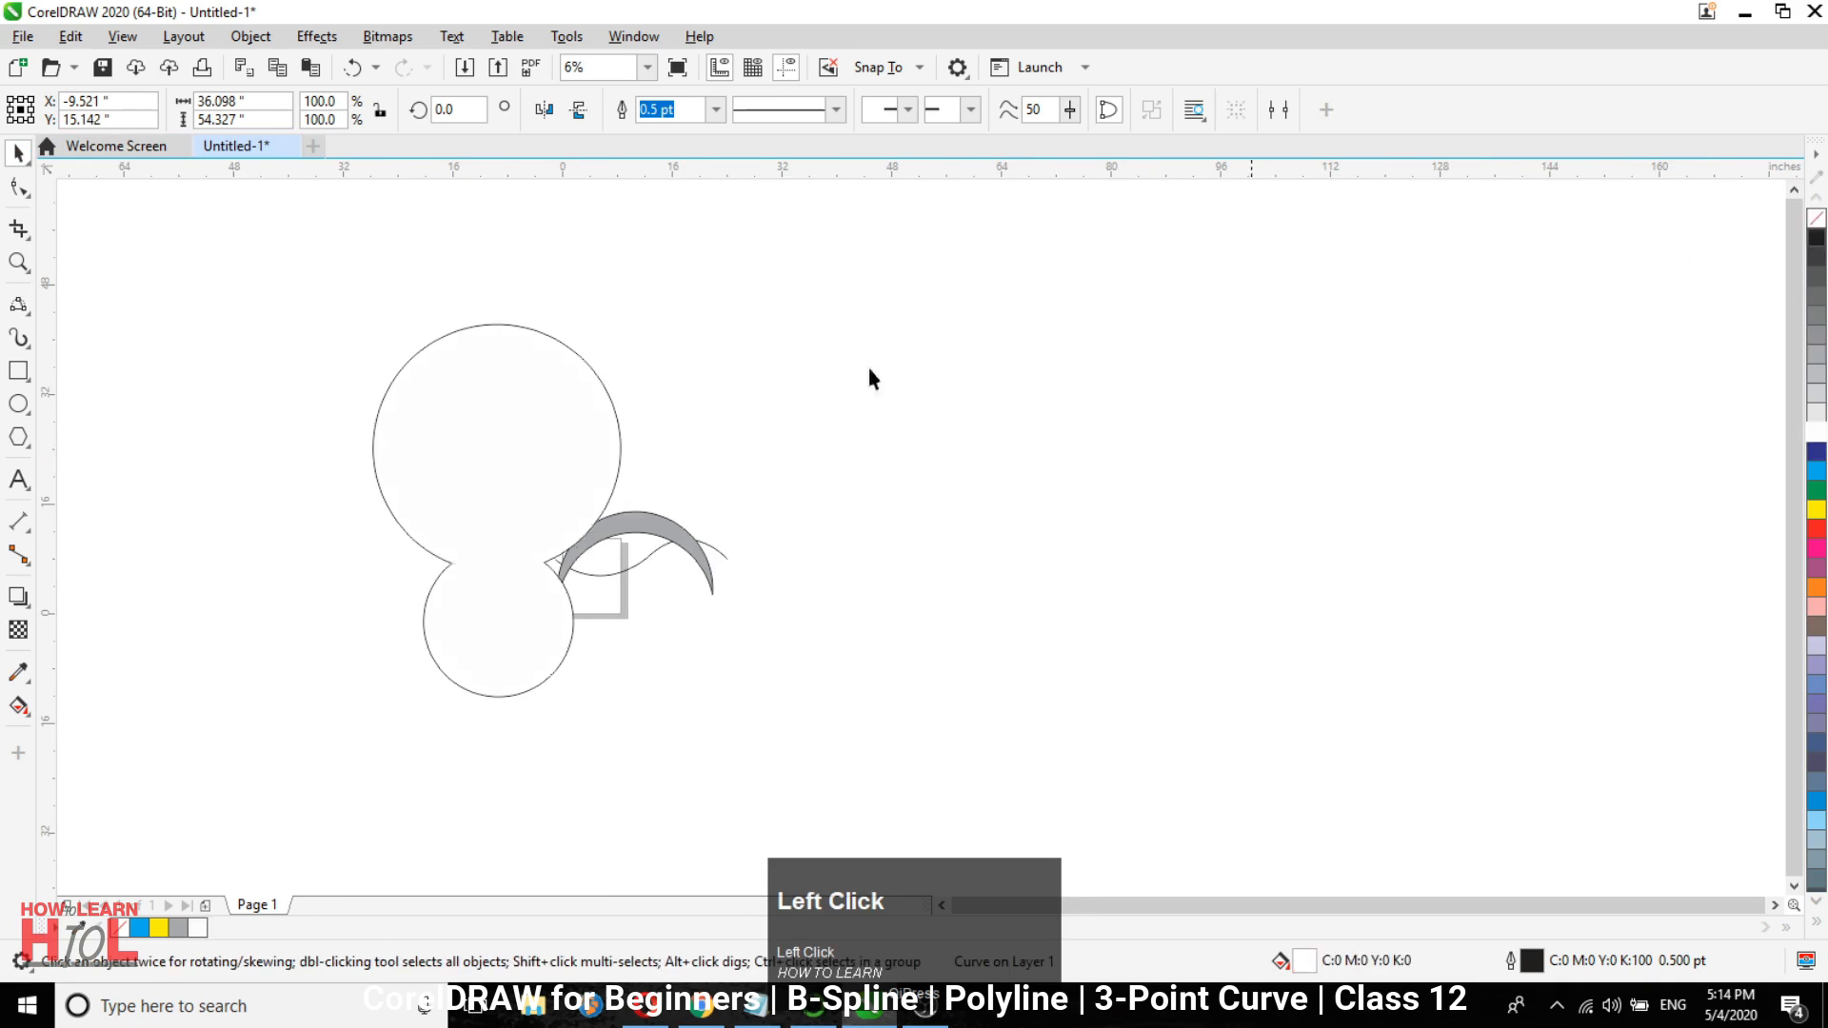
left_click_drag(495, 429, 899, 411)
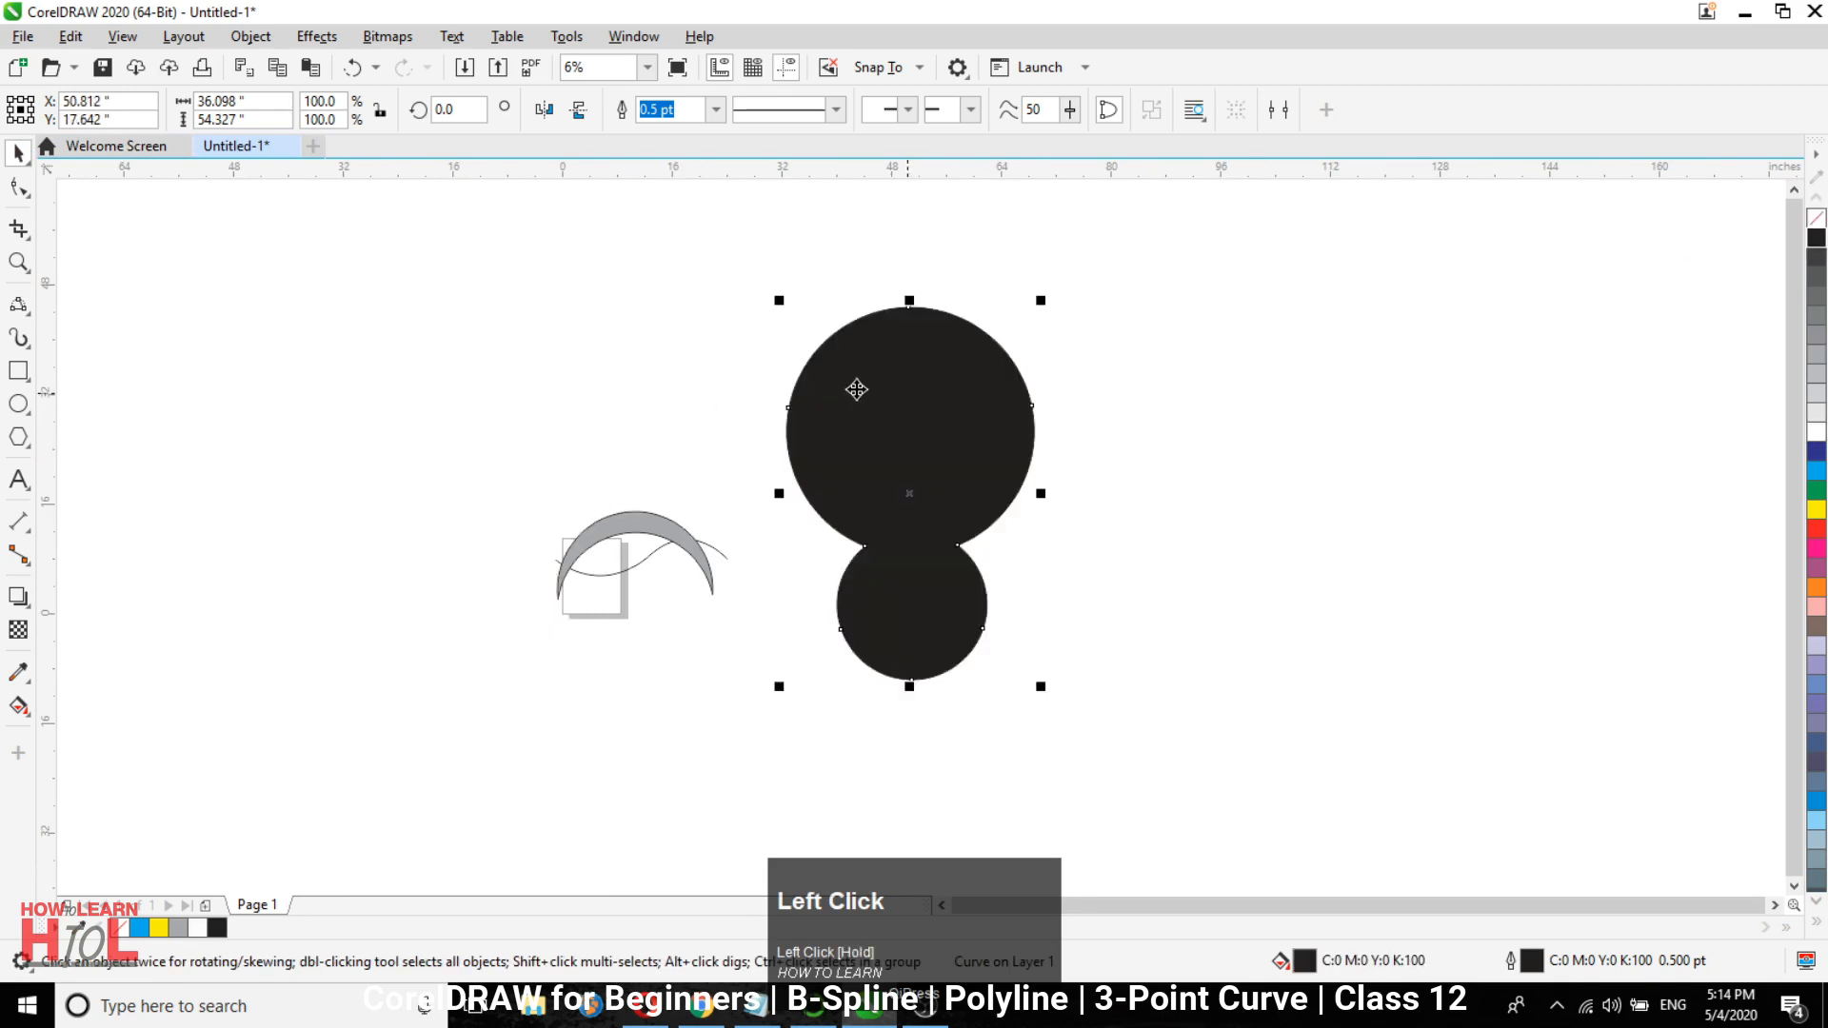